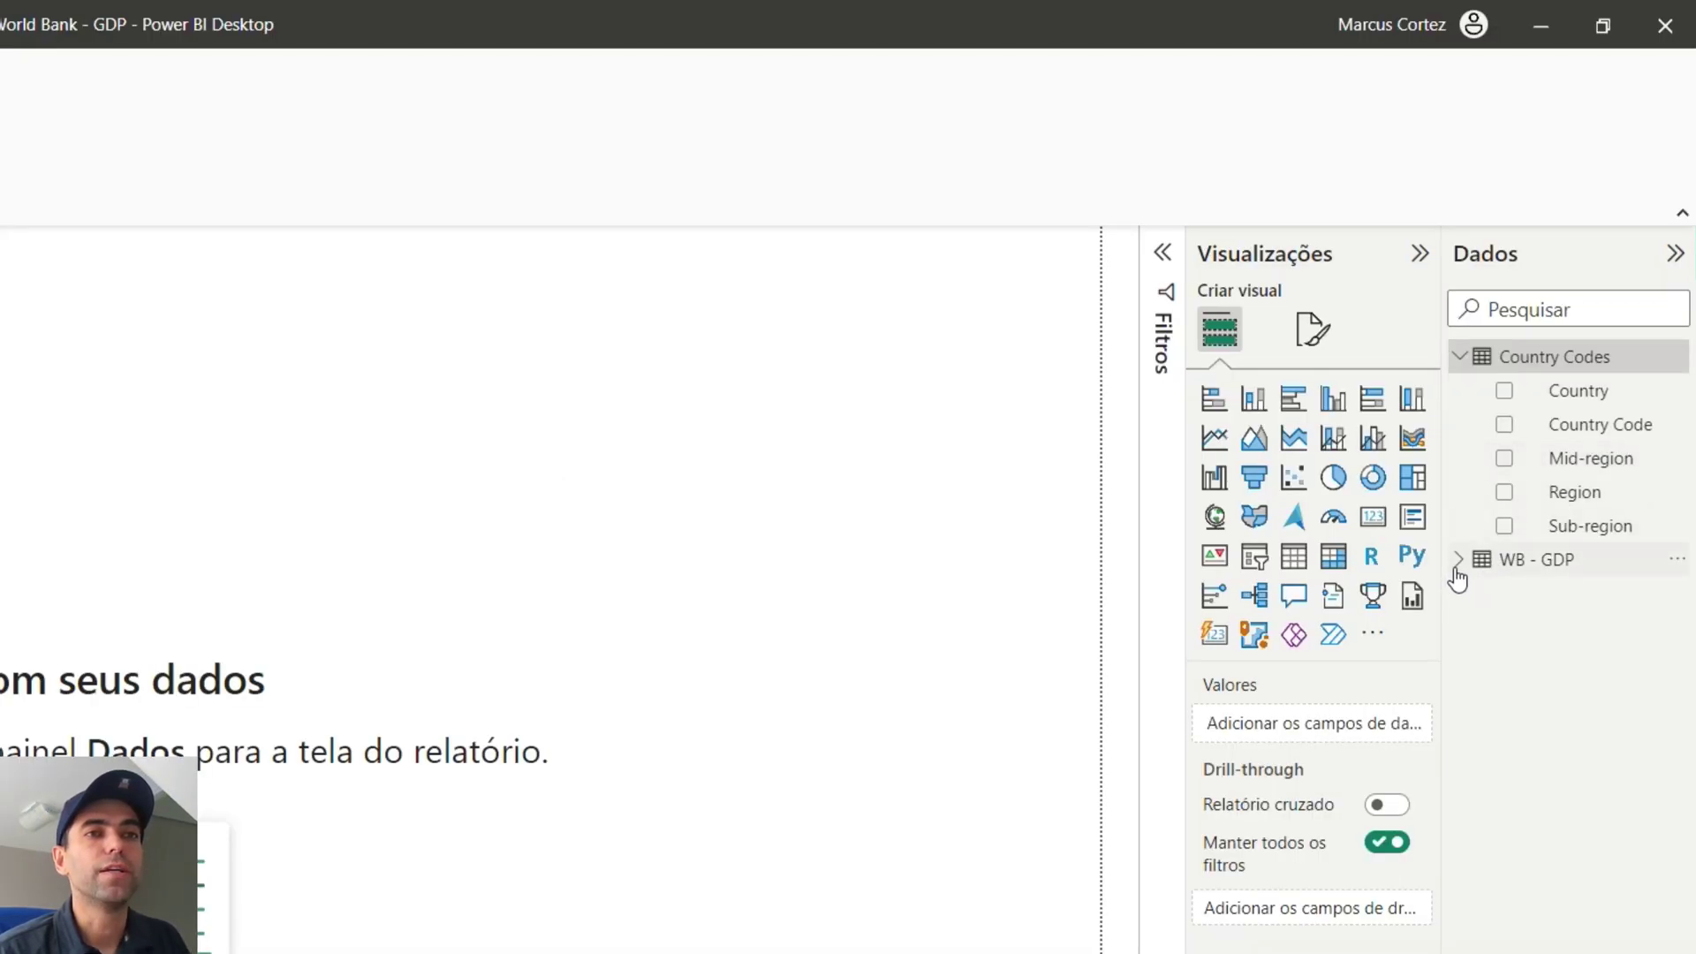
- Insert a line chart with Year from the WB - GDP table on the X axis and enlarge it across the page
click(1459, 562)
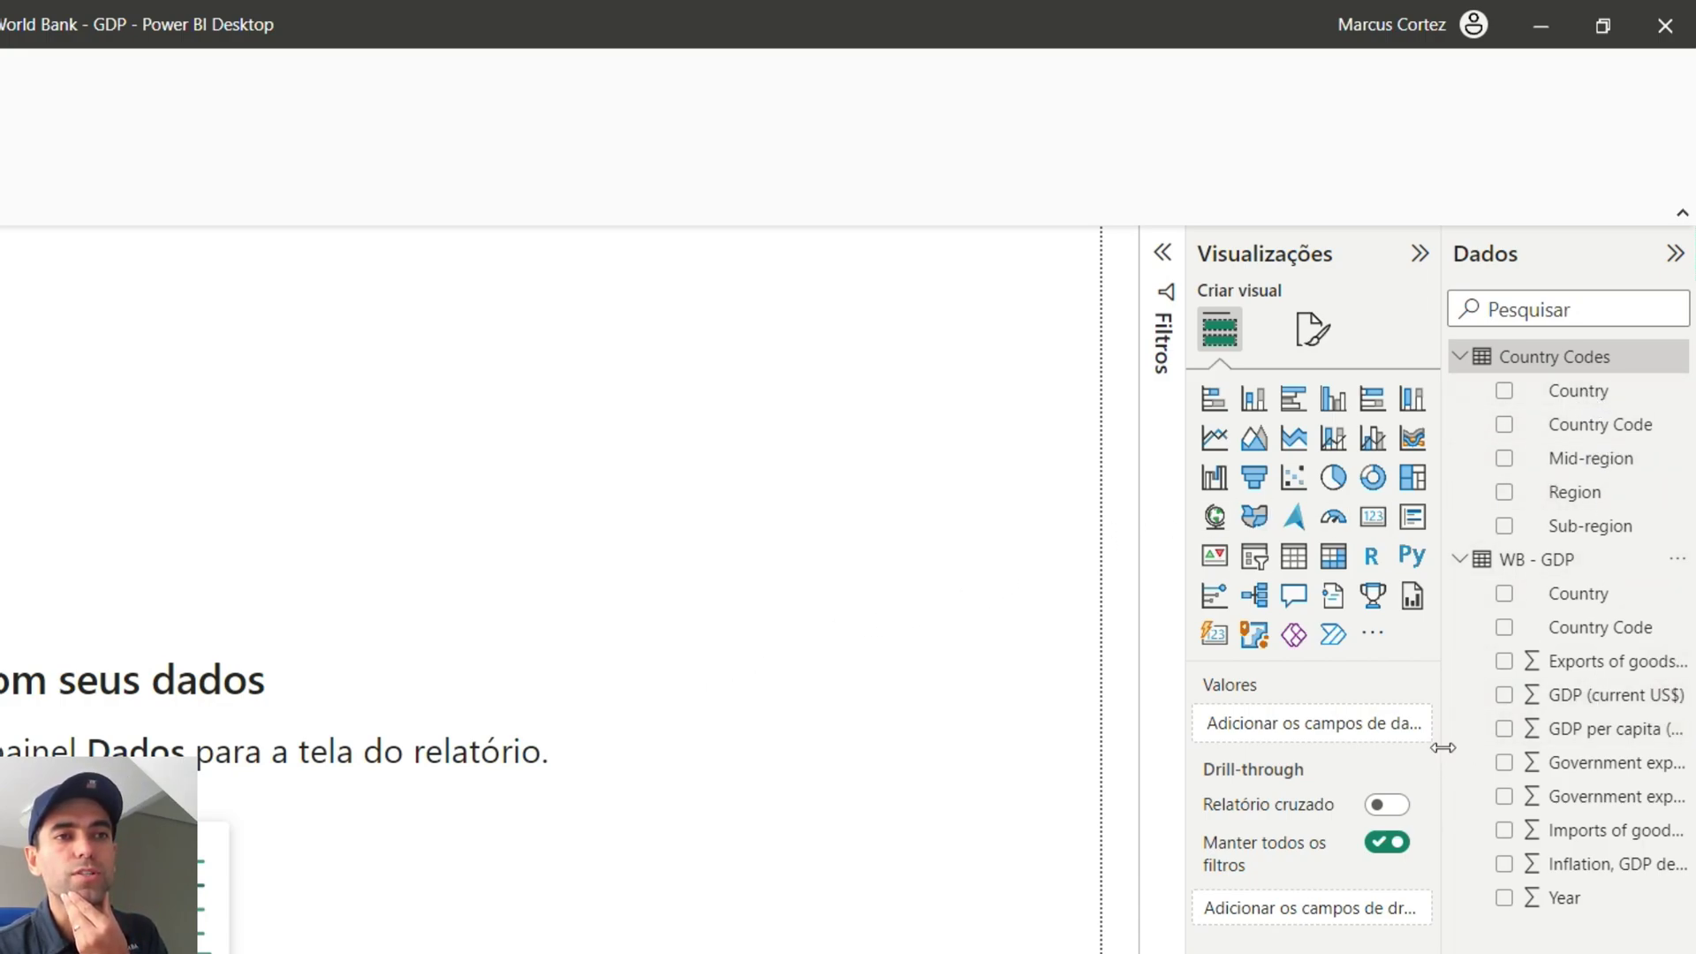
drag(1442, 746, 1346, 743)
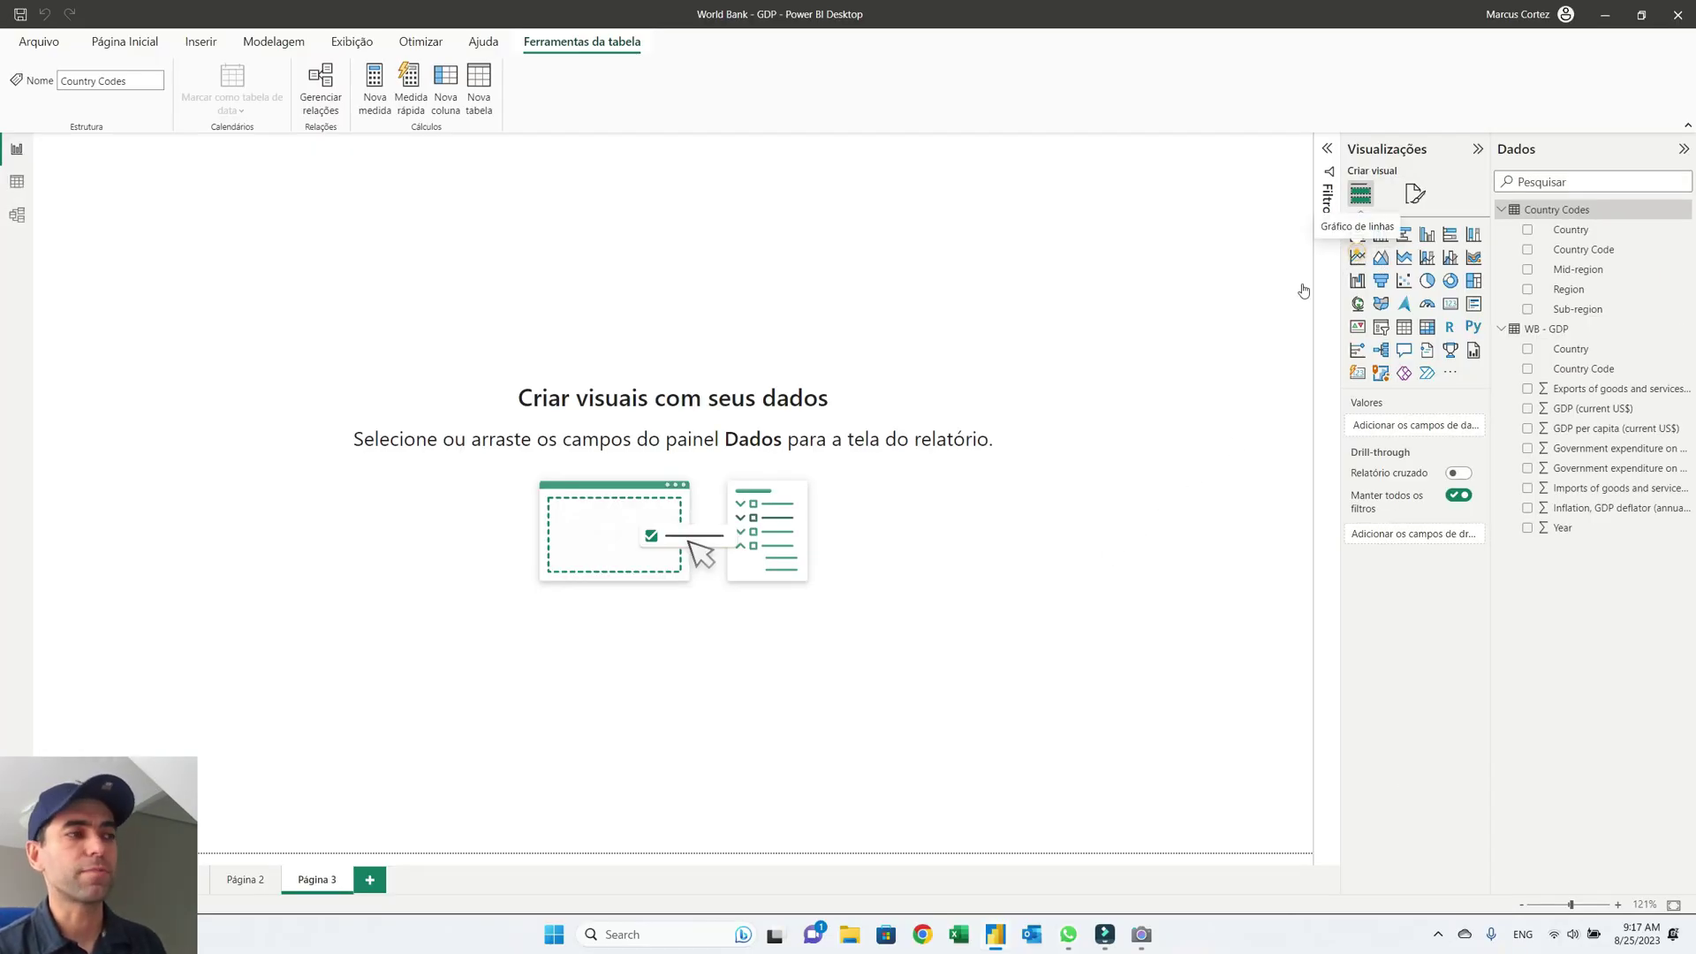
click(1358, 257)
drag(1579, 530, 1418, 427)
drag(319, 410, 702, 718)
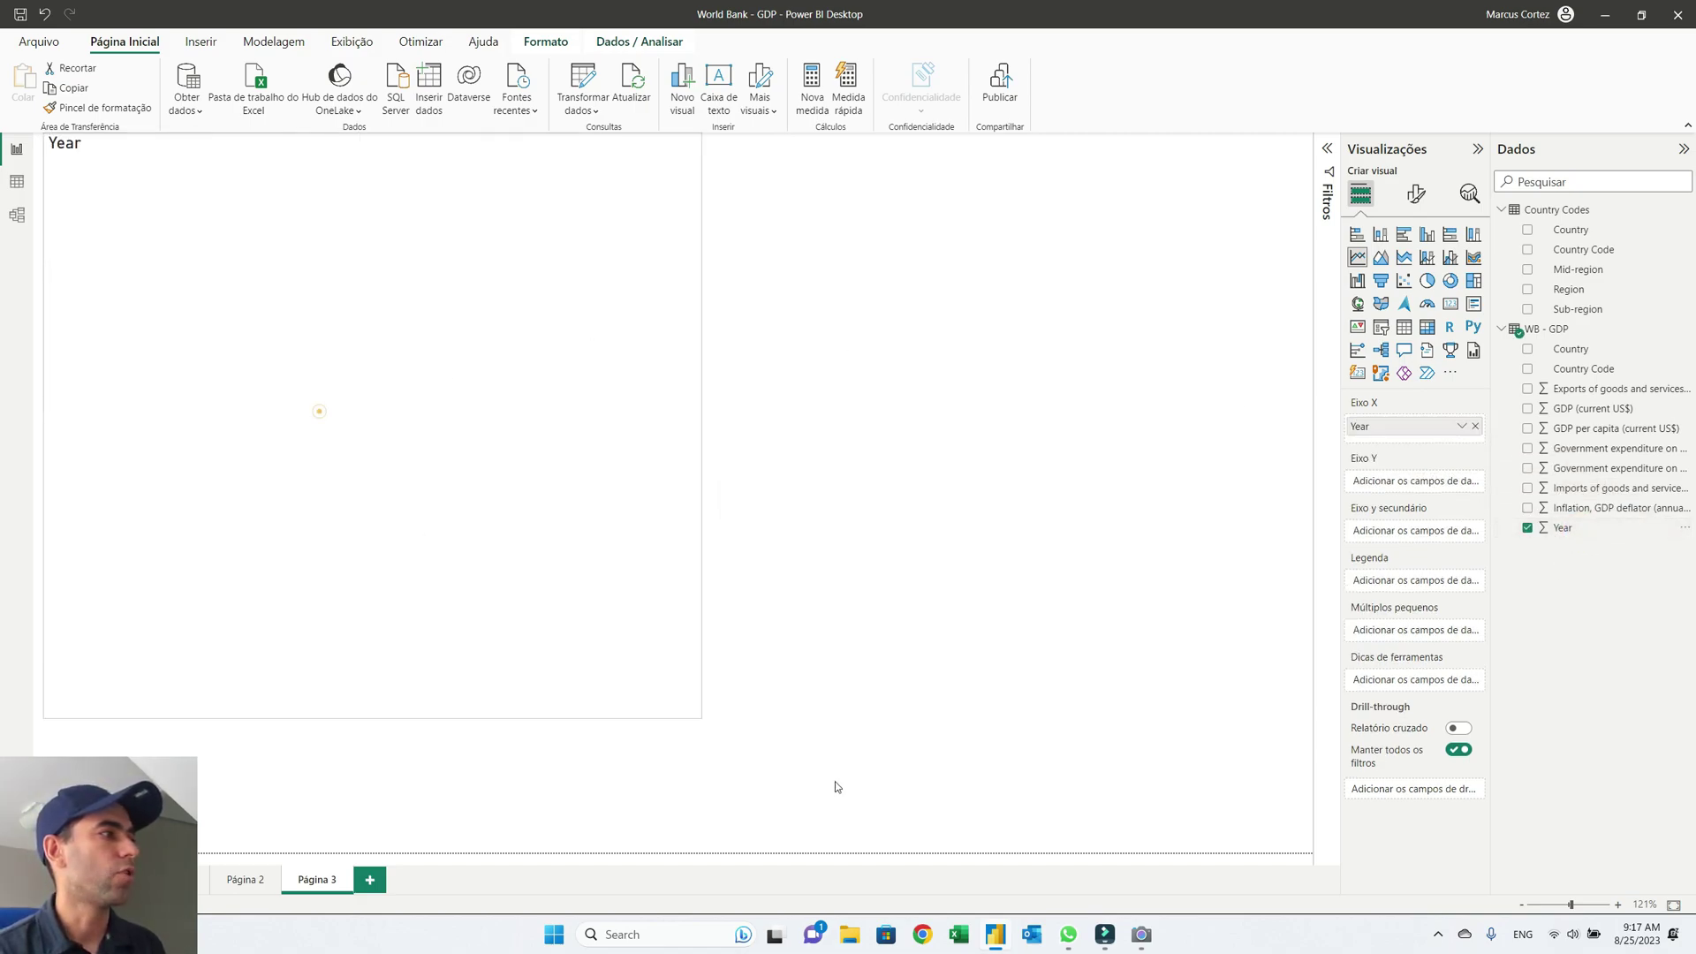
drag(837, 786, 1043, 758)
- Plot Inflation, GDP deflator (annual %) on the chart's Y axis, aggregated as the average (Média)
drag(1601, 508, 1412, 482)
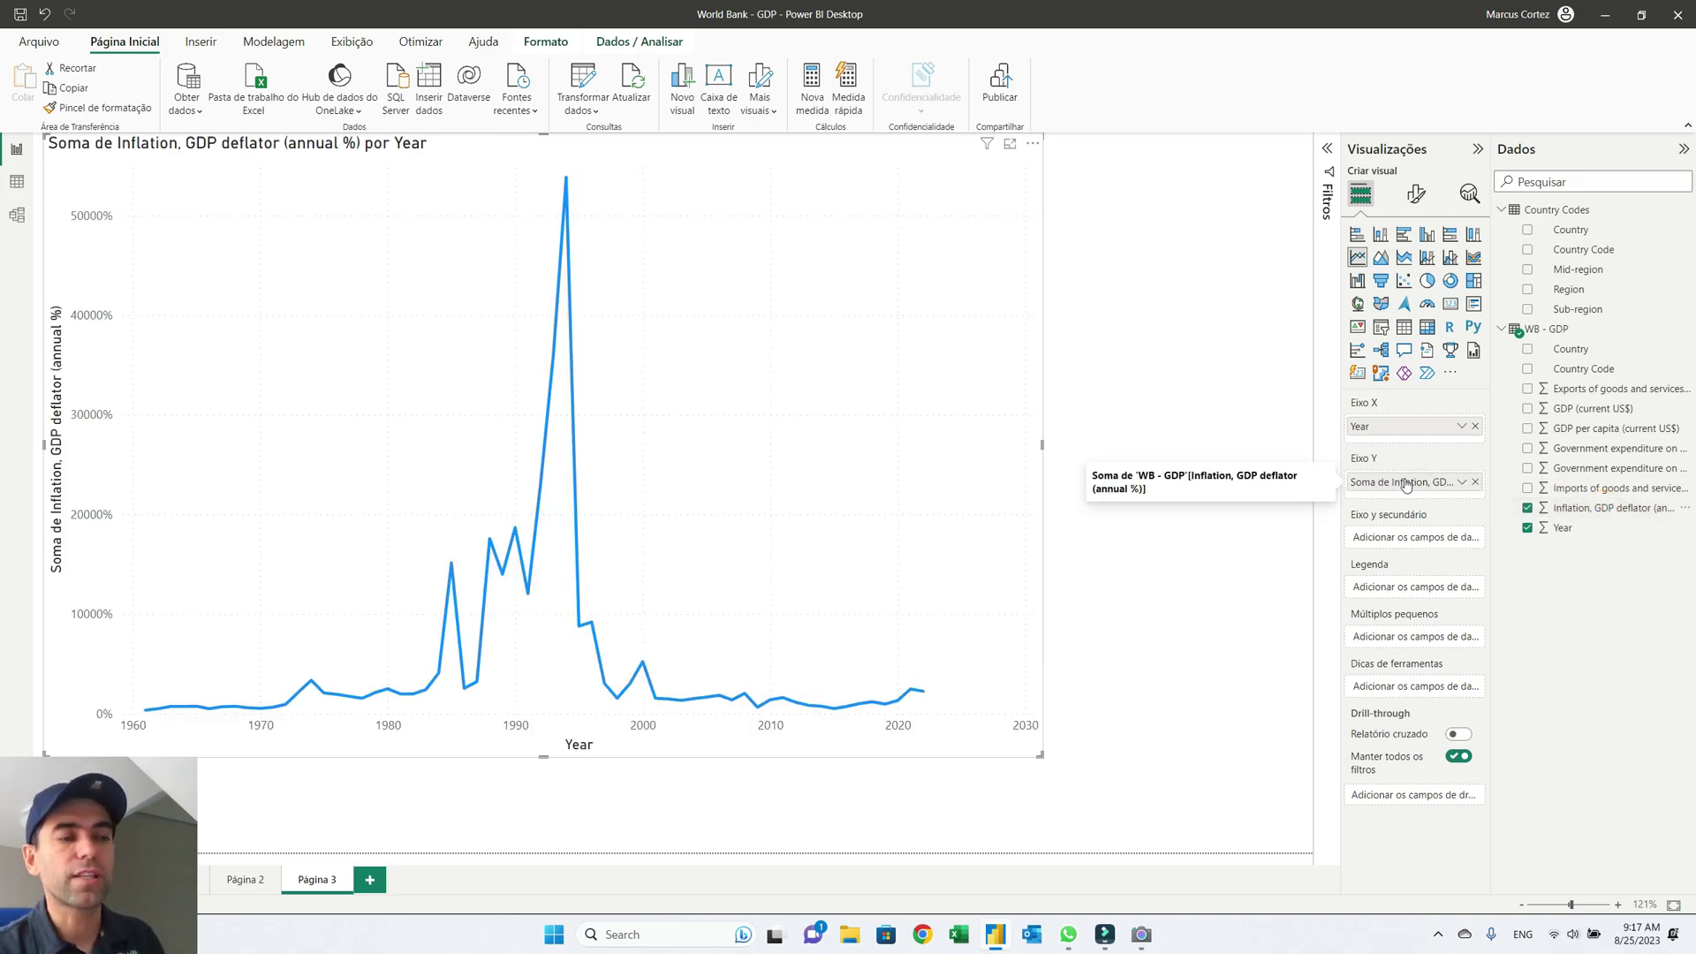
click(1461, 483)
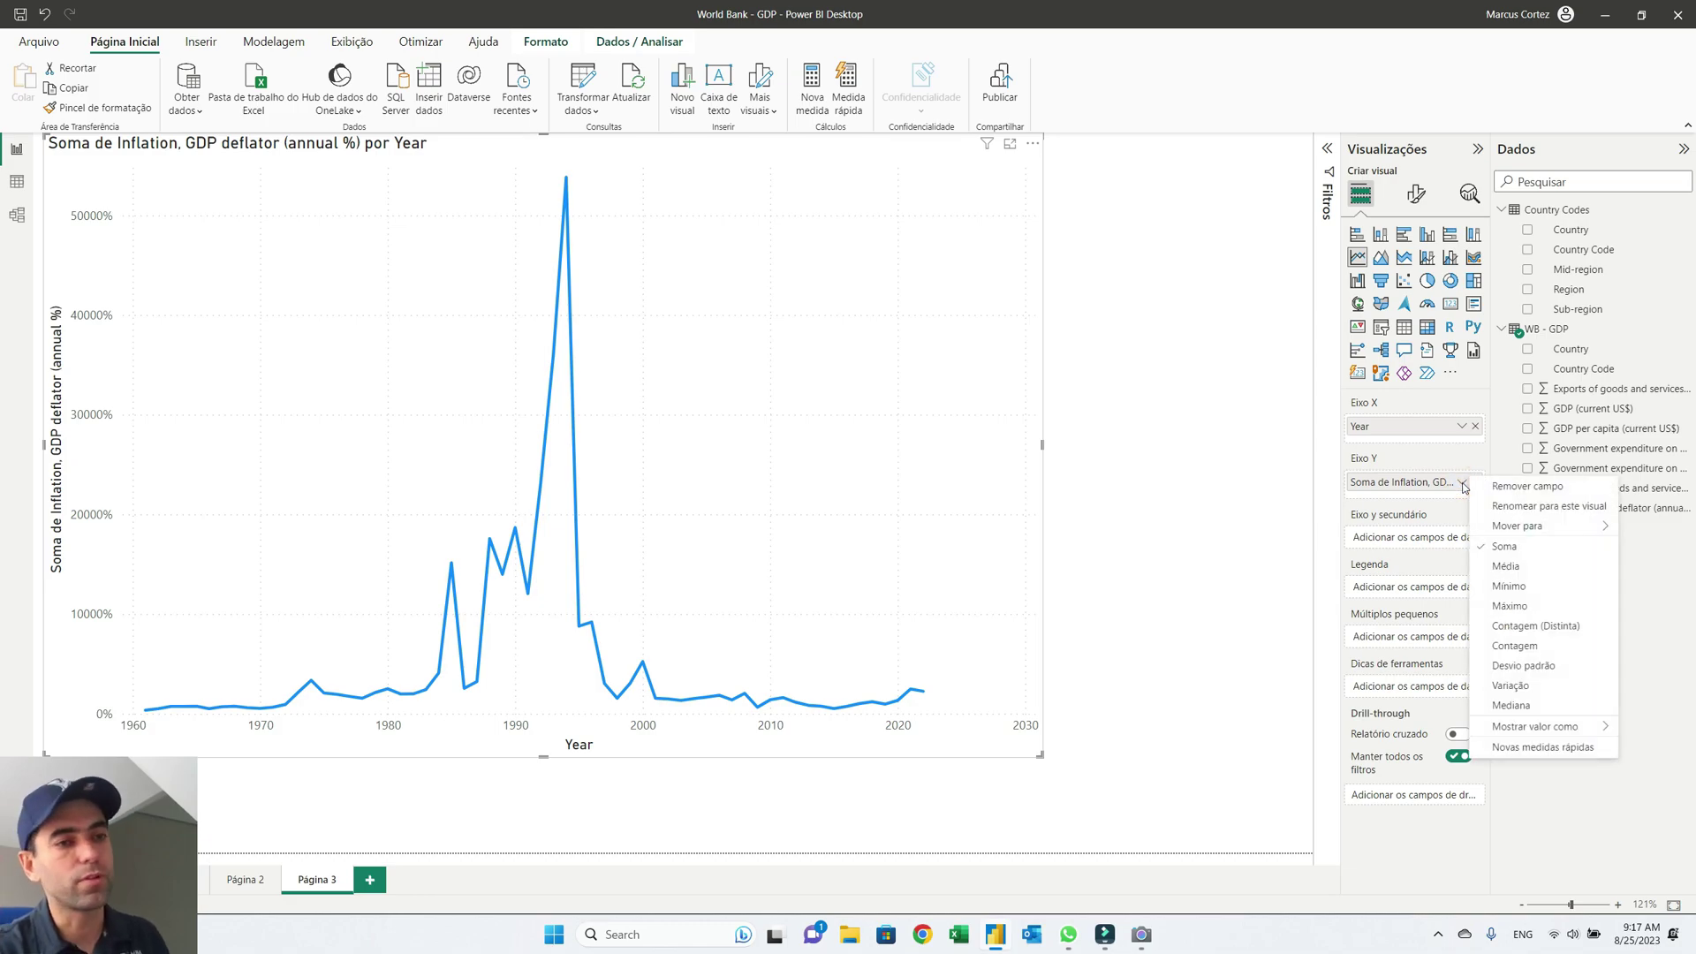
click(1528, 566)
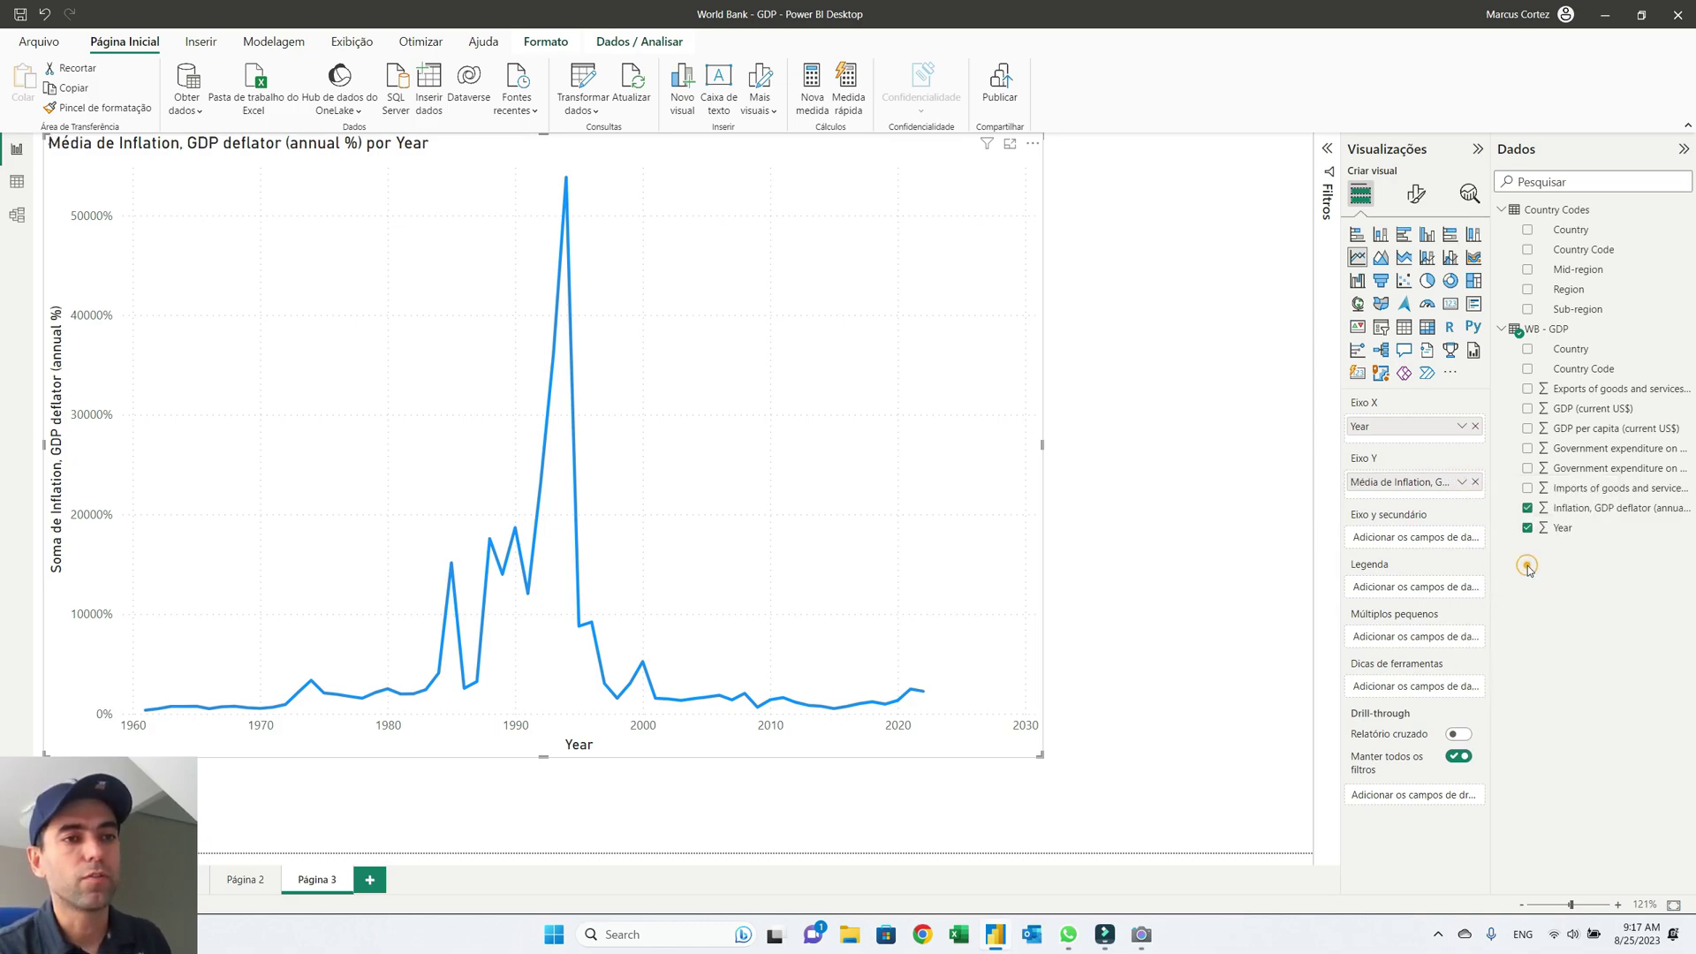
mouse_move(580, 592)
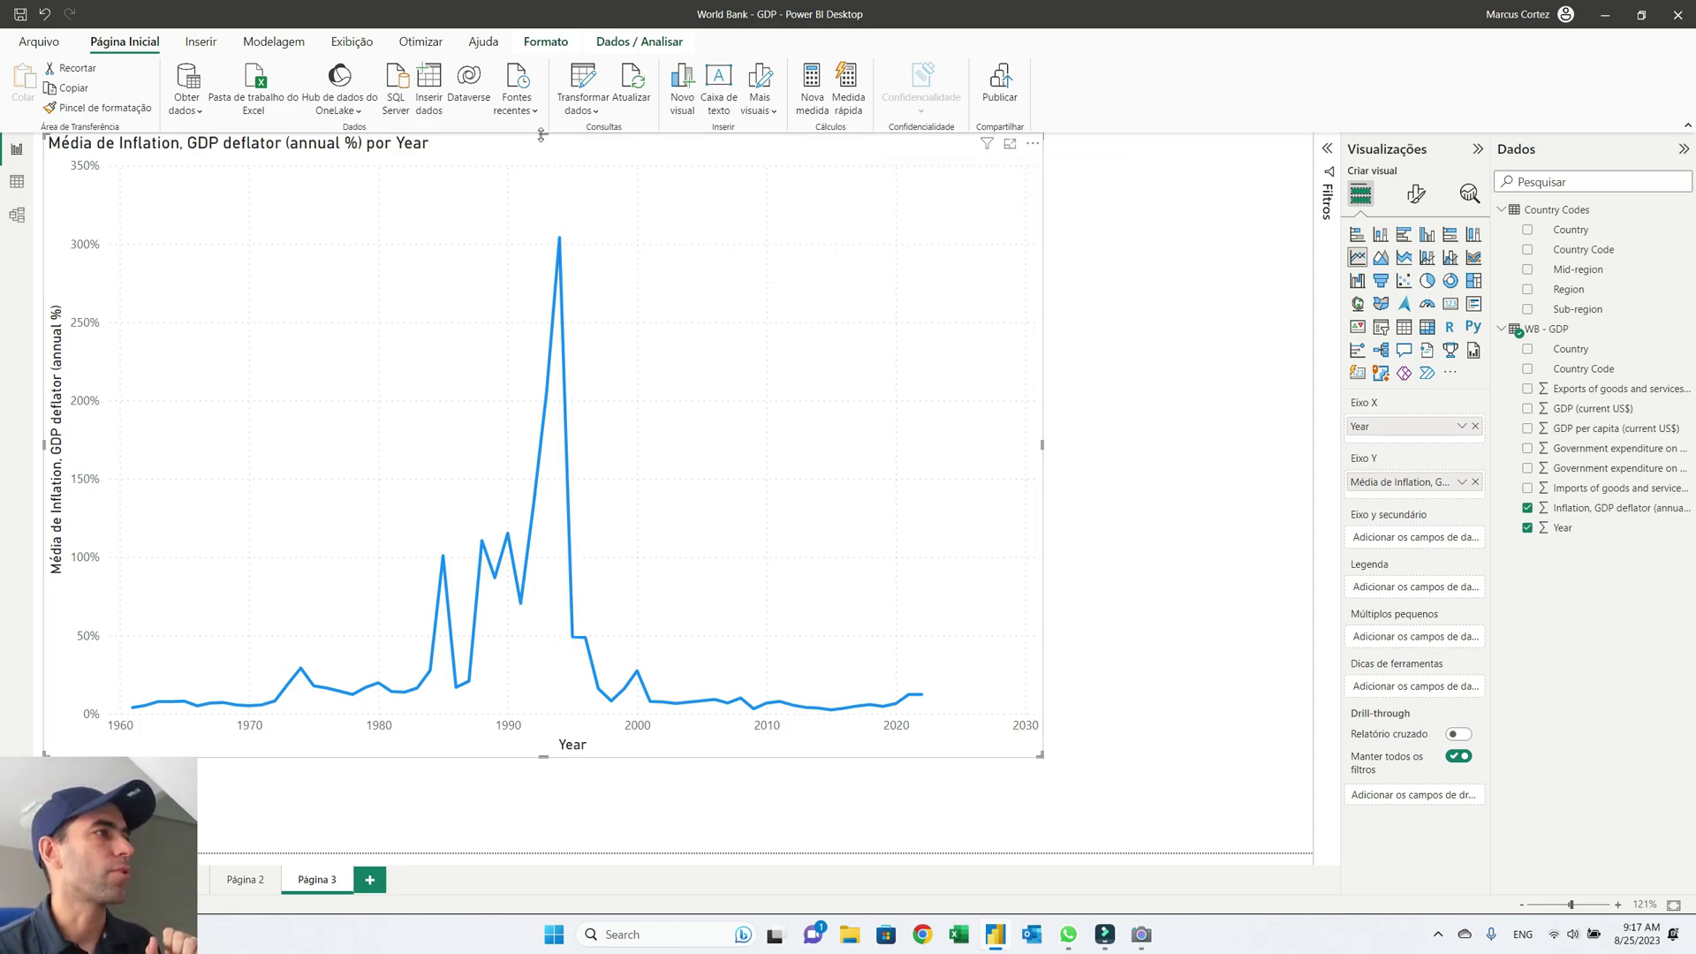
- Shorten the line chart from its upper edge and move it lower to free space above it
drag(542, 134, 549, 333)
drag(775, 349, 766, 446)
click(819, 315)
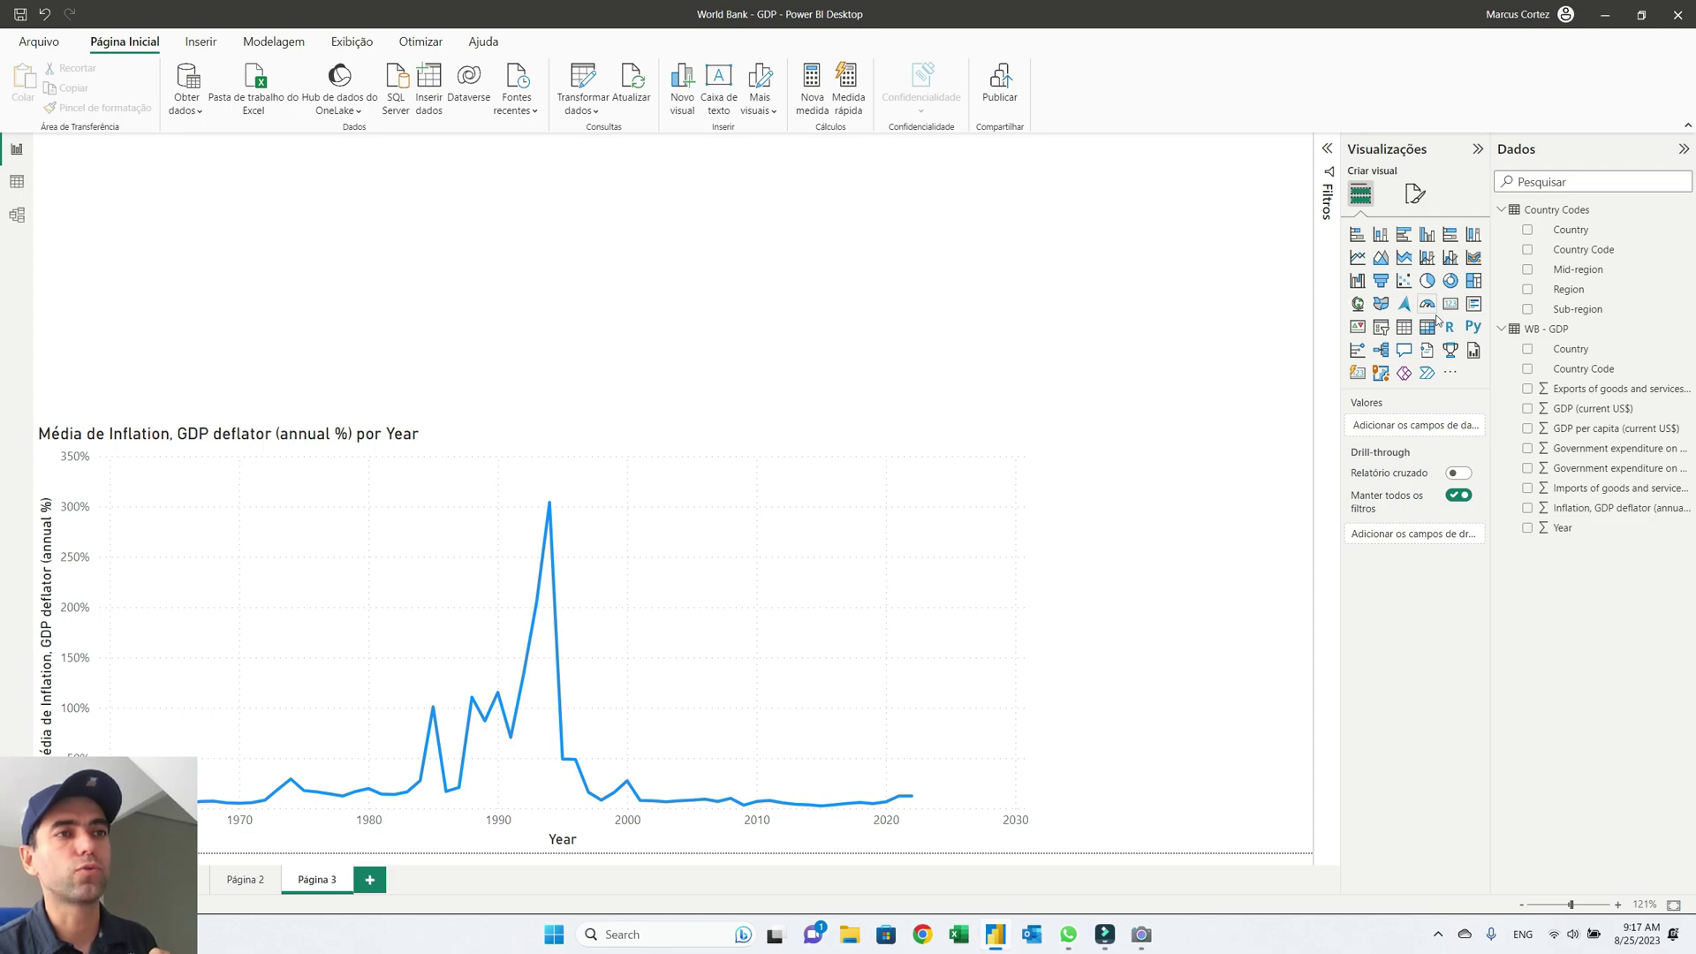
- Add a slicer with Region above Country from the Country Codes table
click(1380, 328)
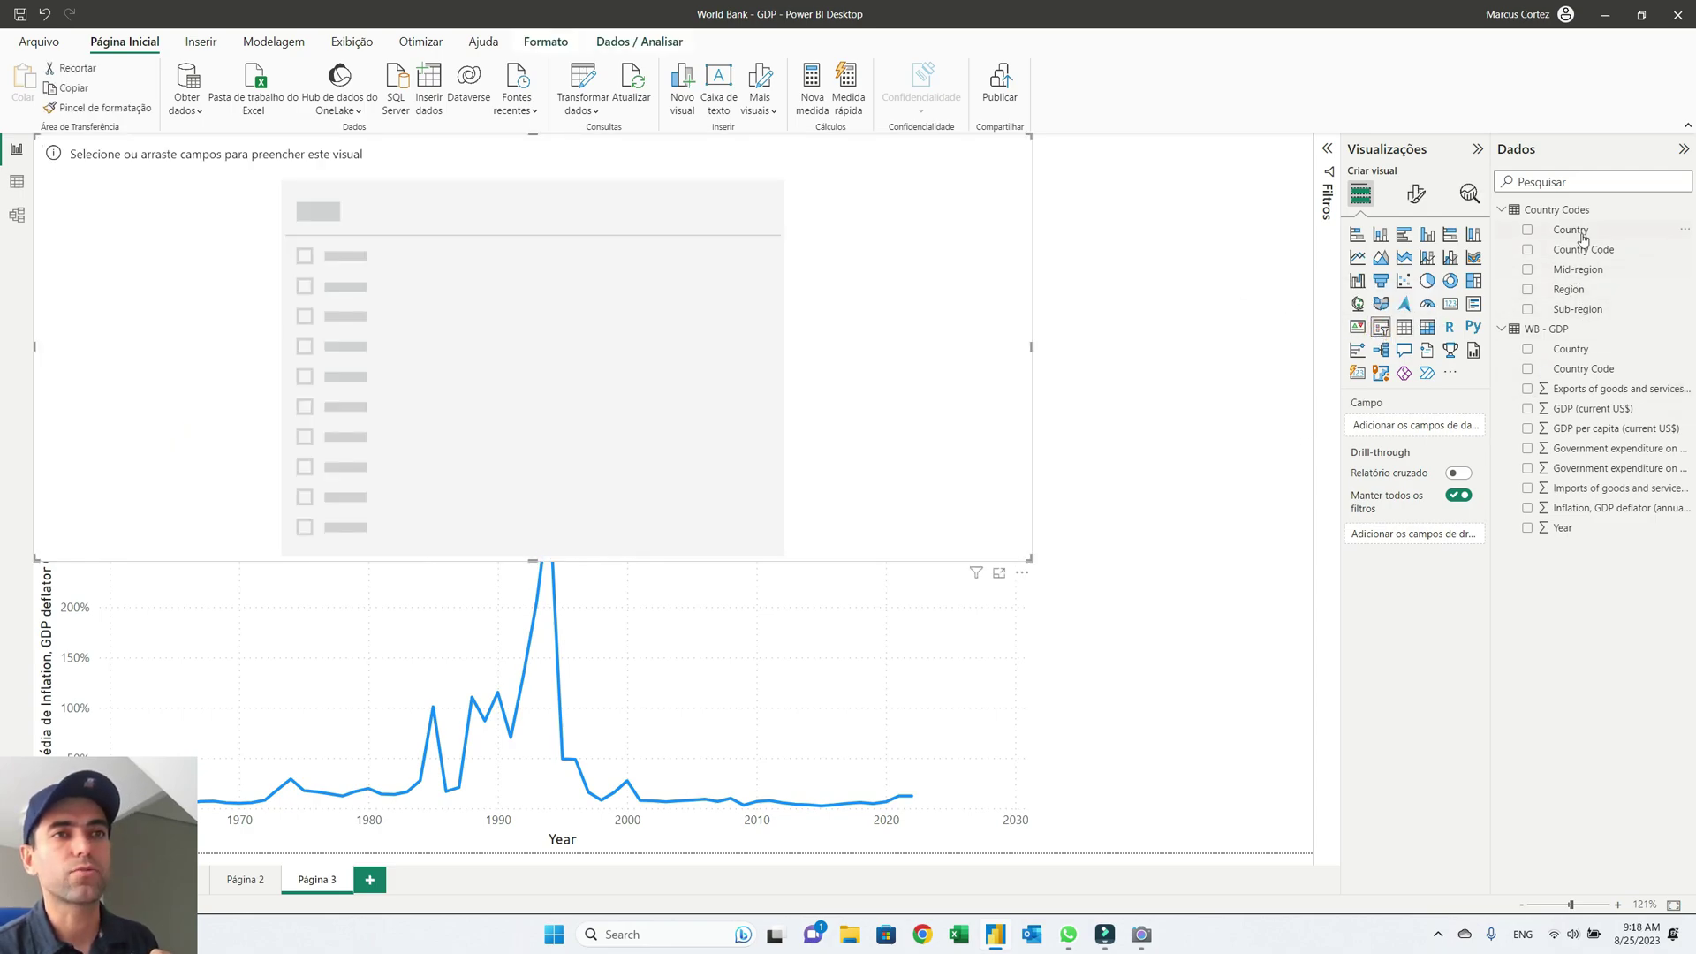
drag(1583, 237, 1410, 431)
drag(1579, 284, 1431, 422)
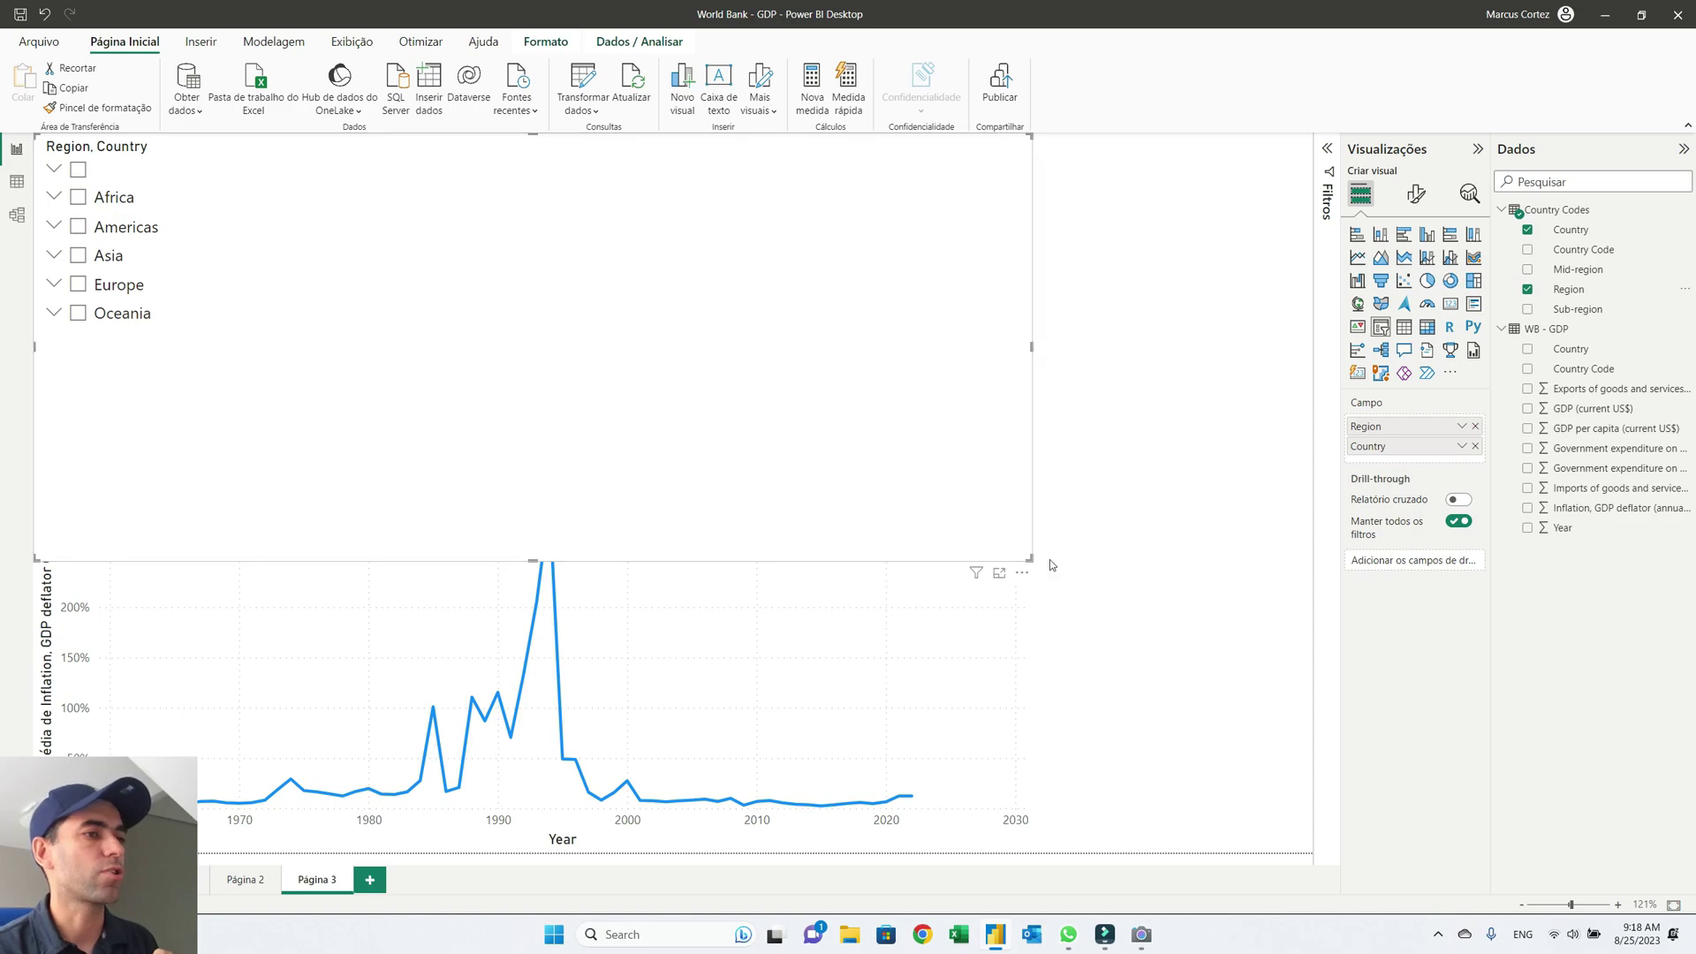
- Shape the region and country slicer into a narrow, full-height column and place the line chart beside it
drag(1030, 558, 338, 370)
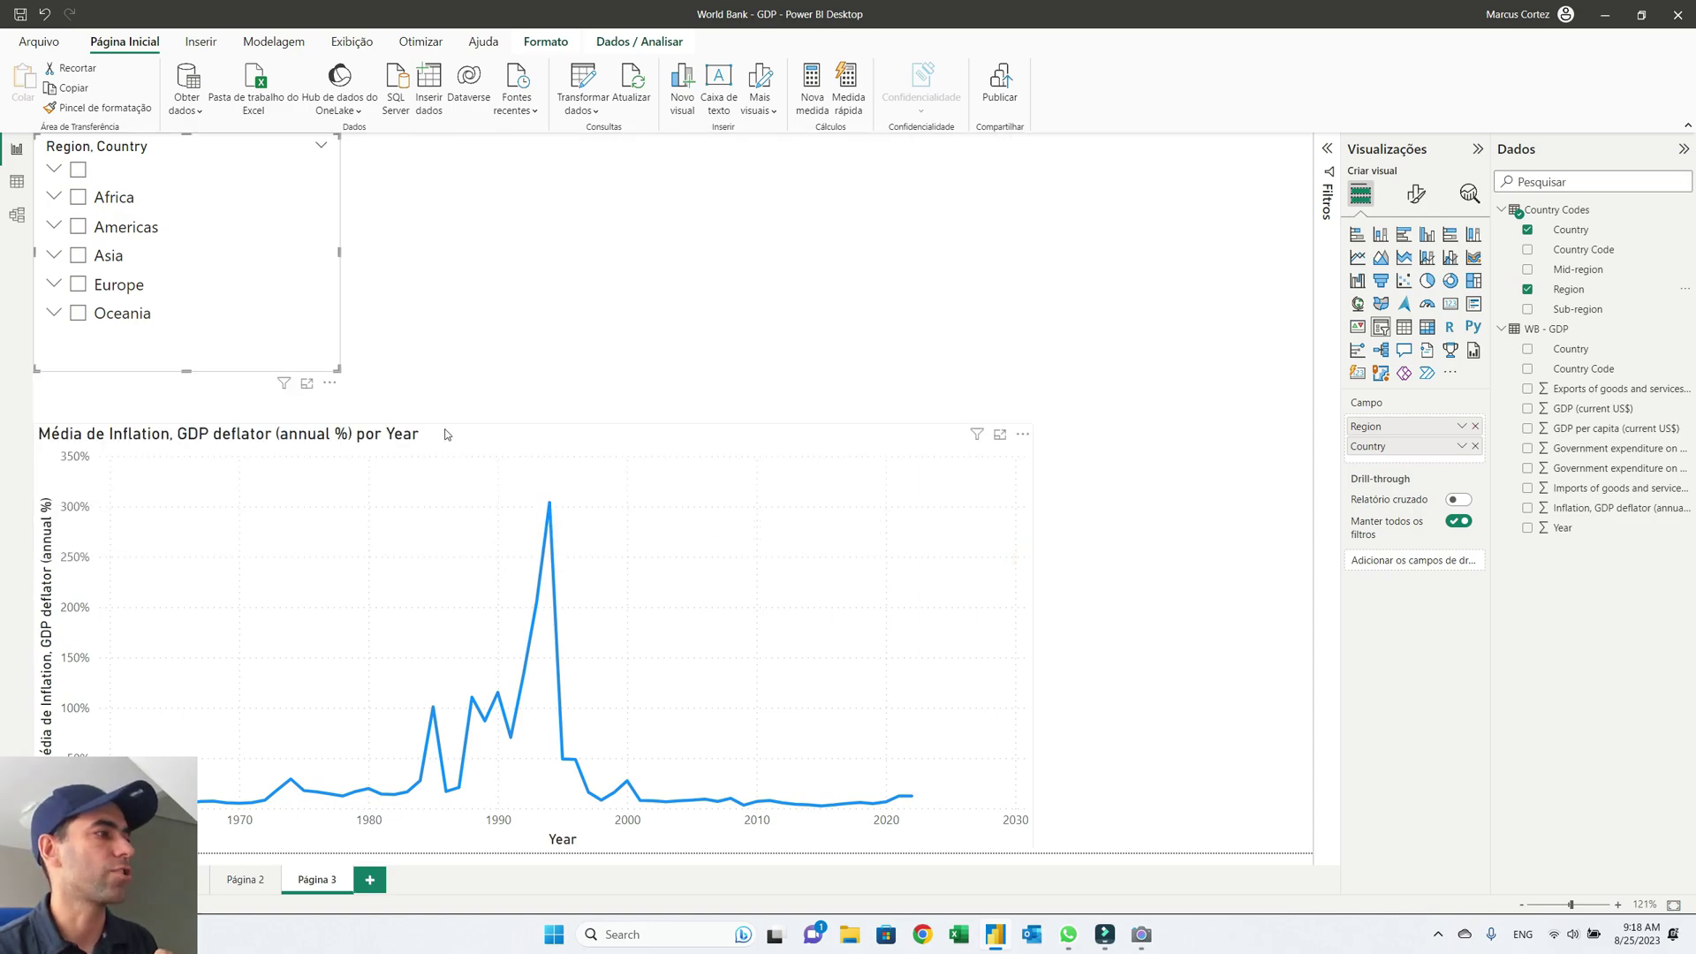
drag(446, 433, 723, 143)
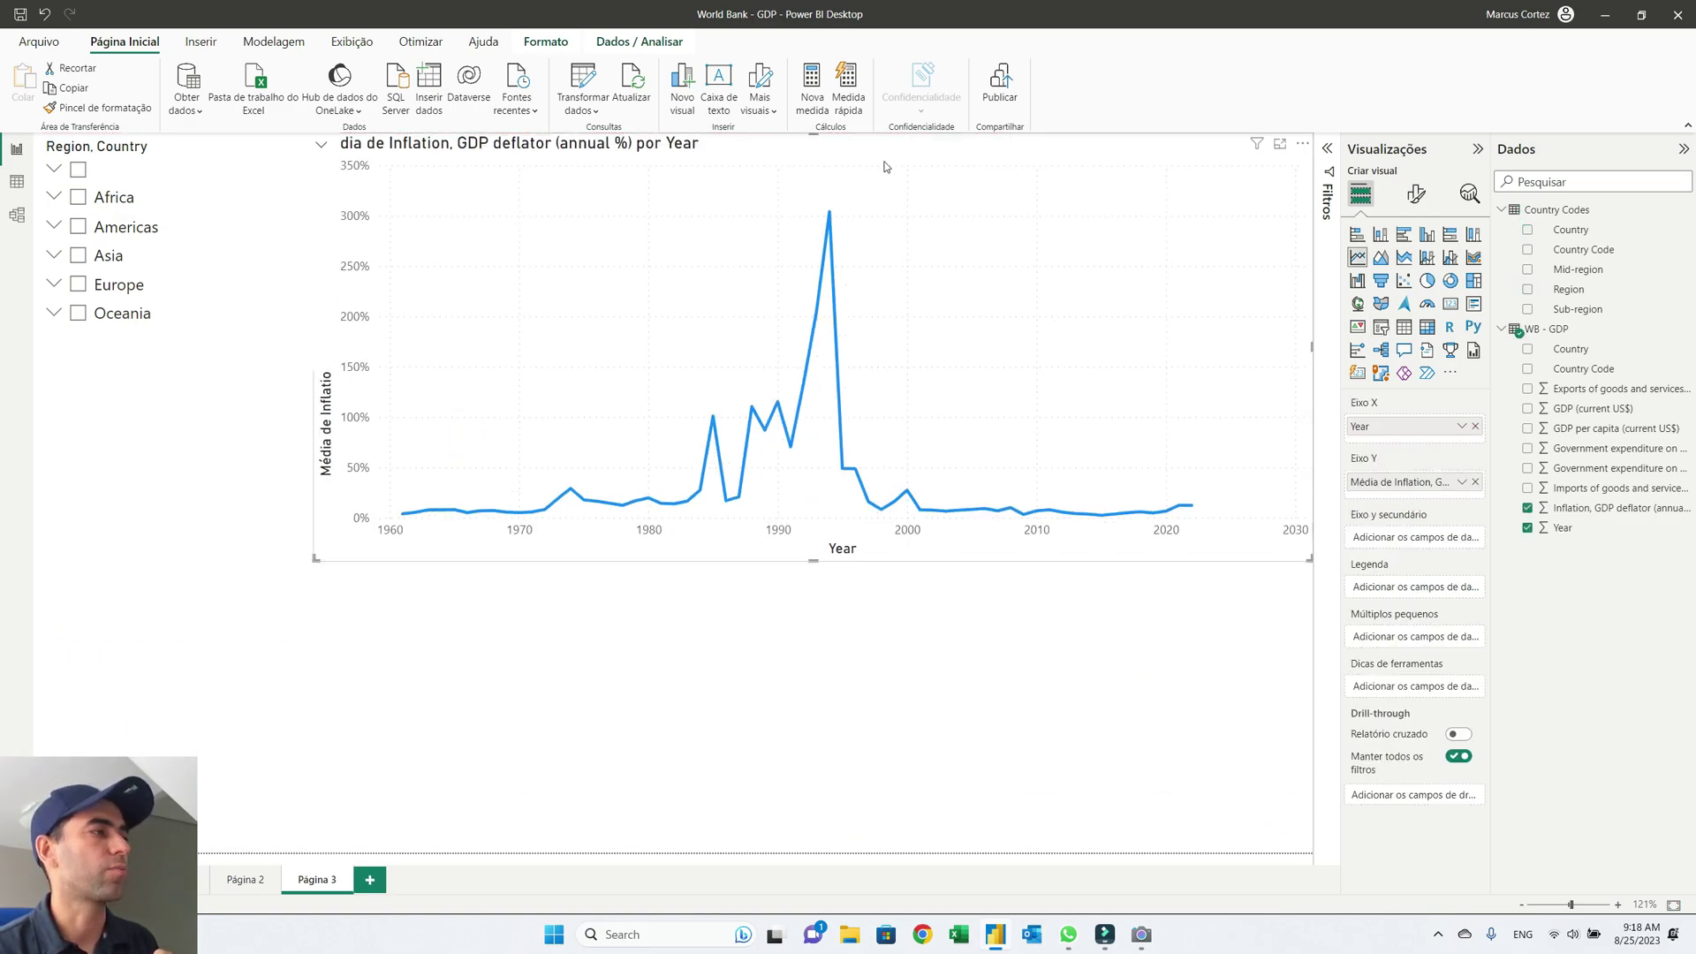
click(265, 348)
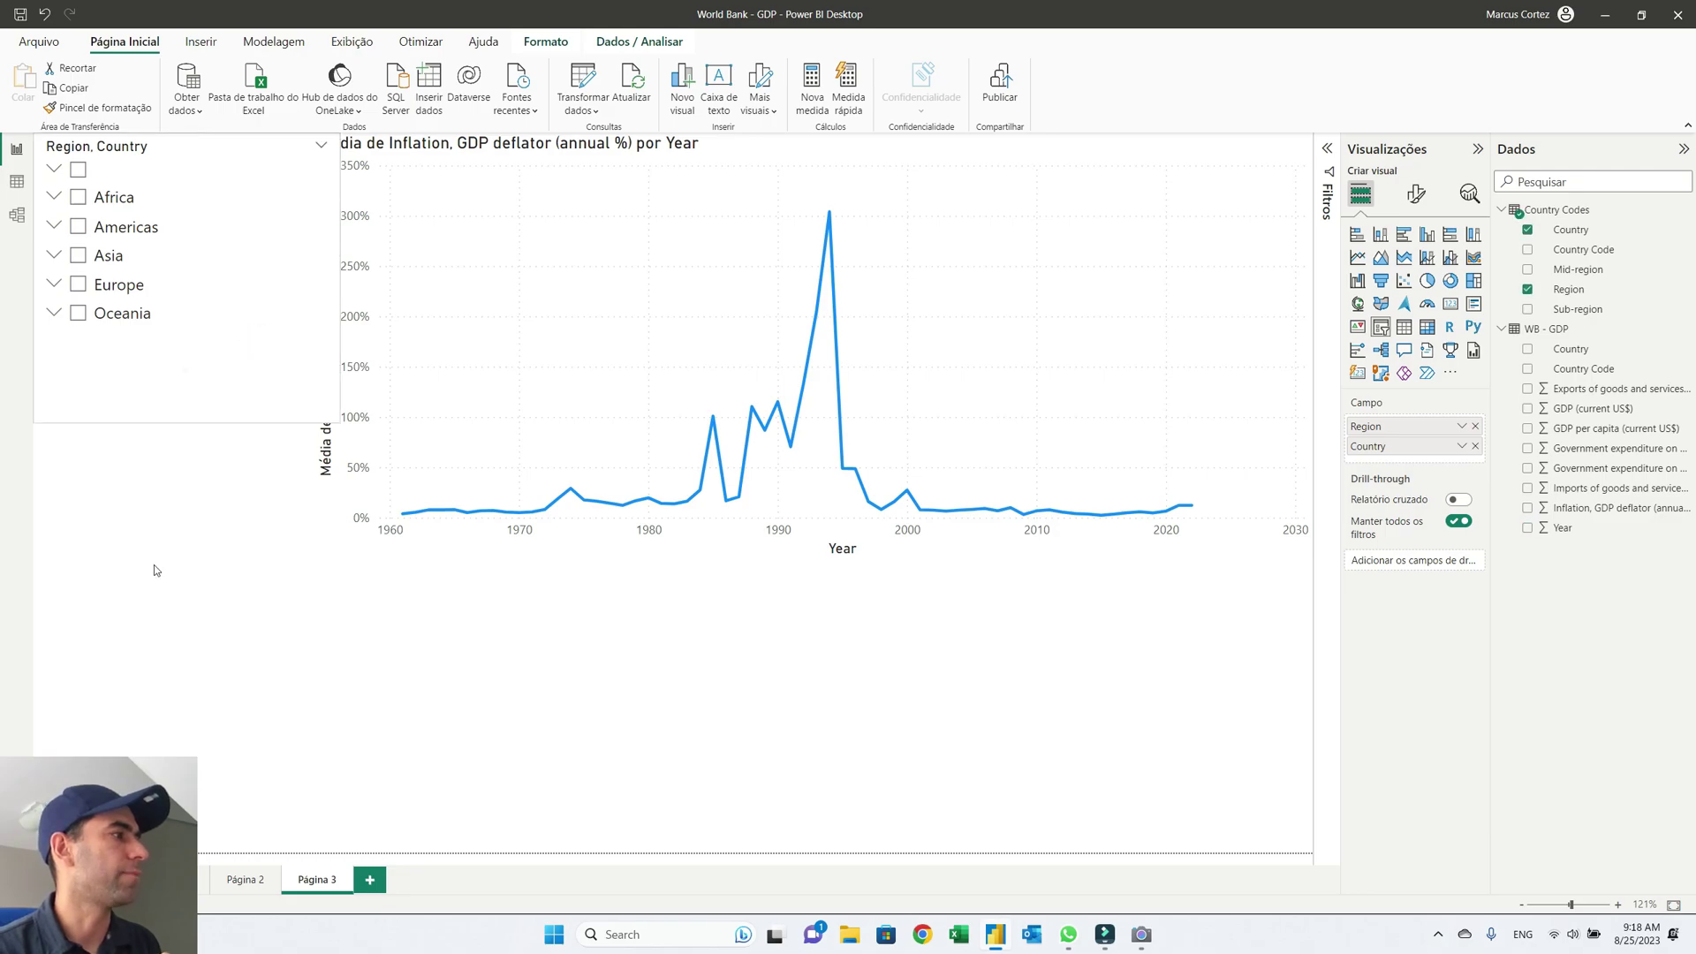
drag(154, 570, 152, 852)
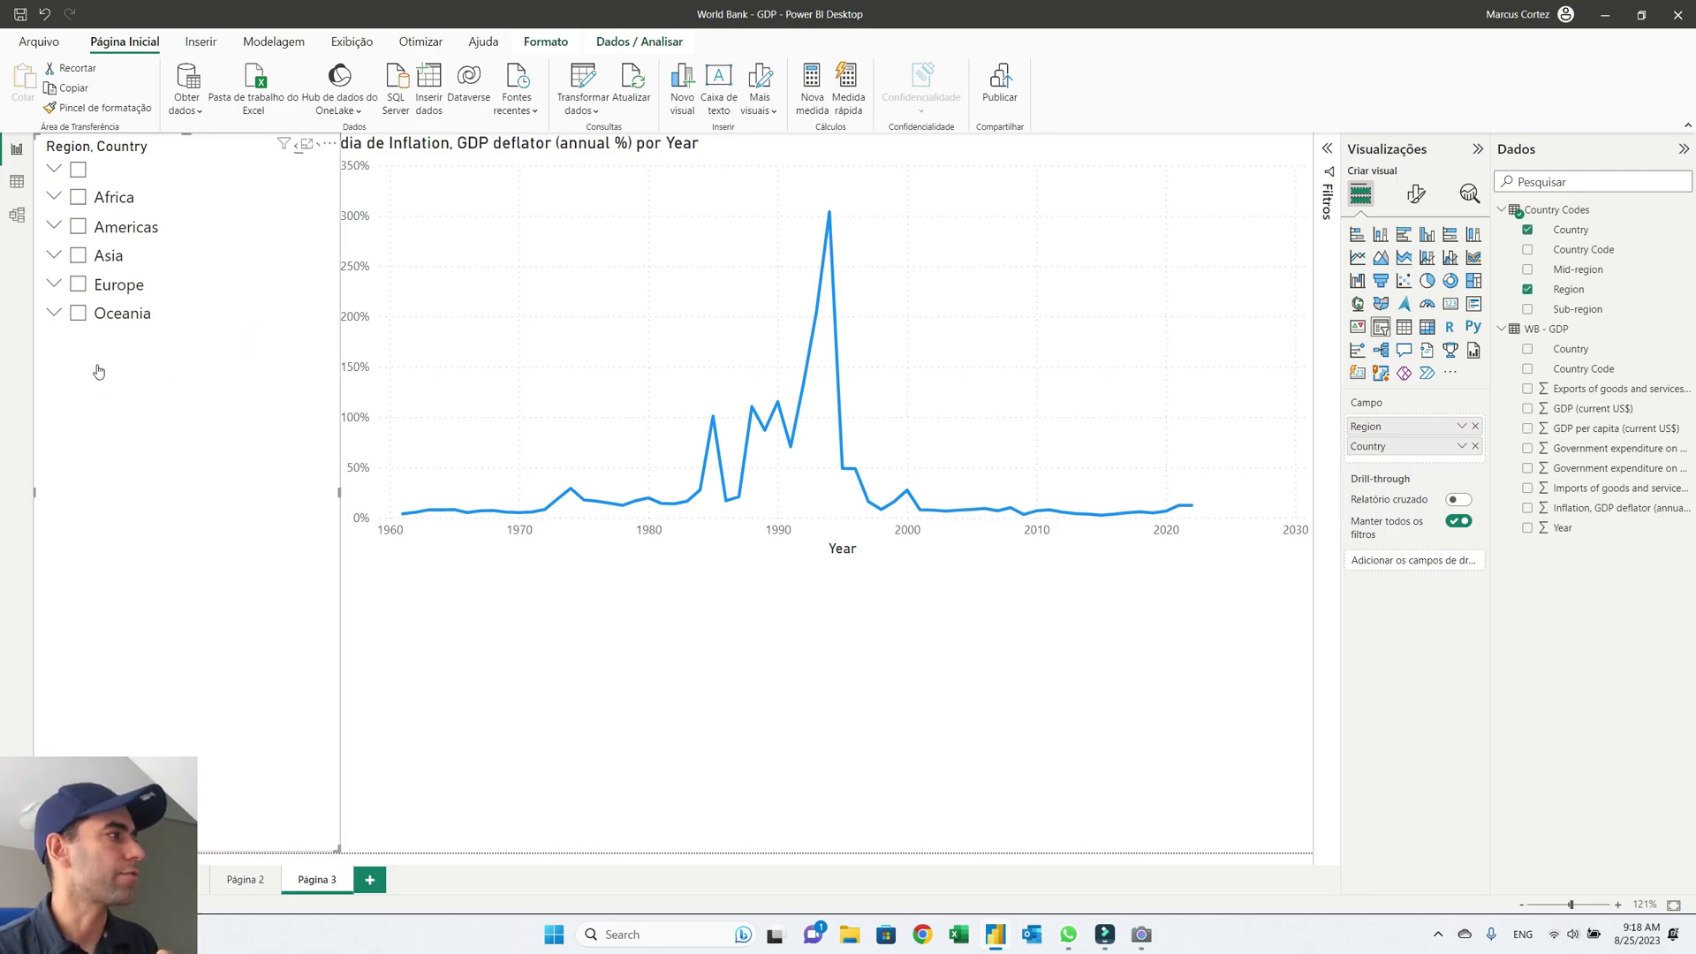
- Filter the chart to Brazil under Americas and examine the inflation peak around 1990
click(53, 228)
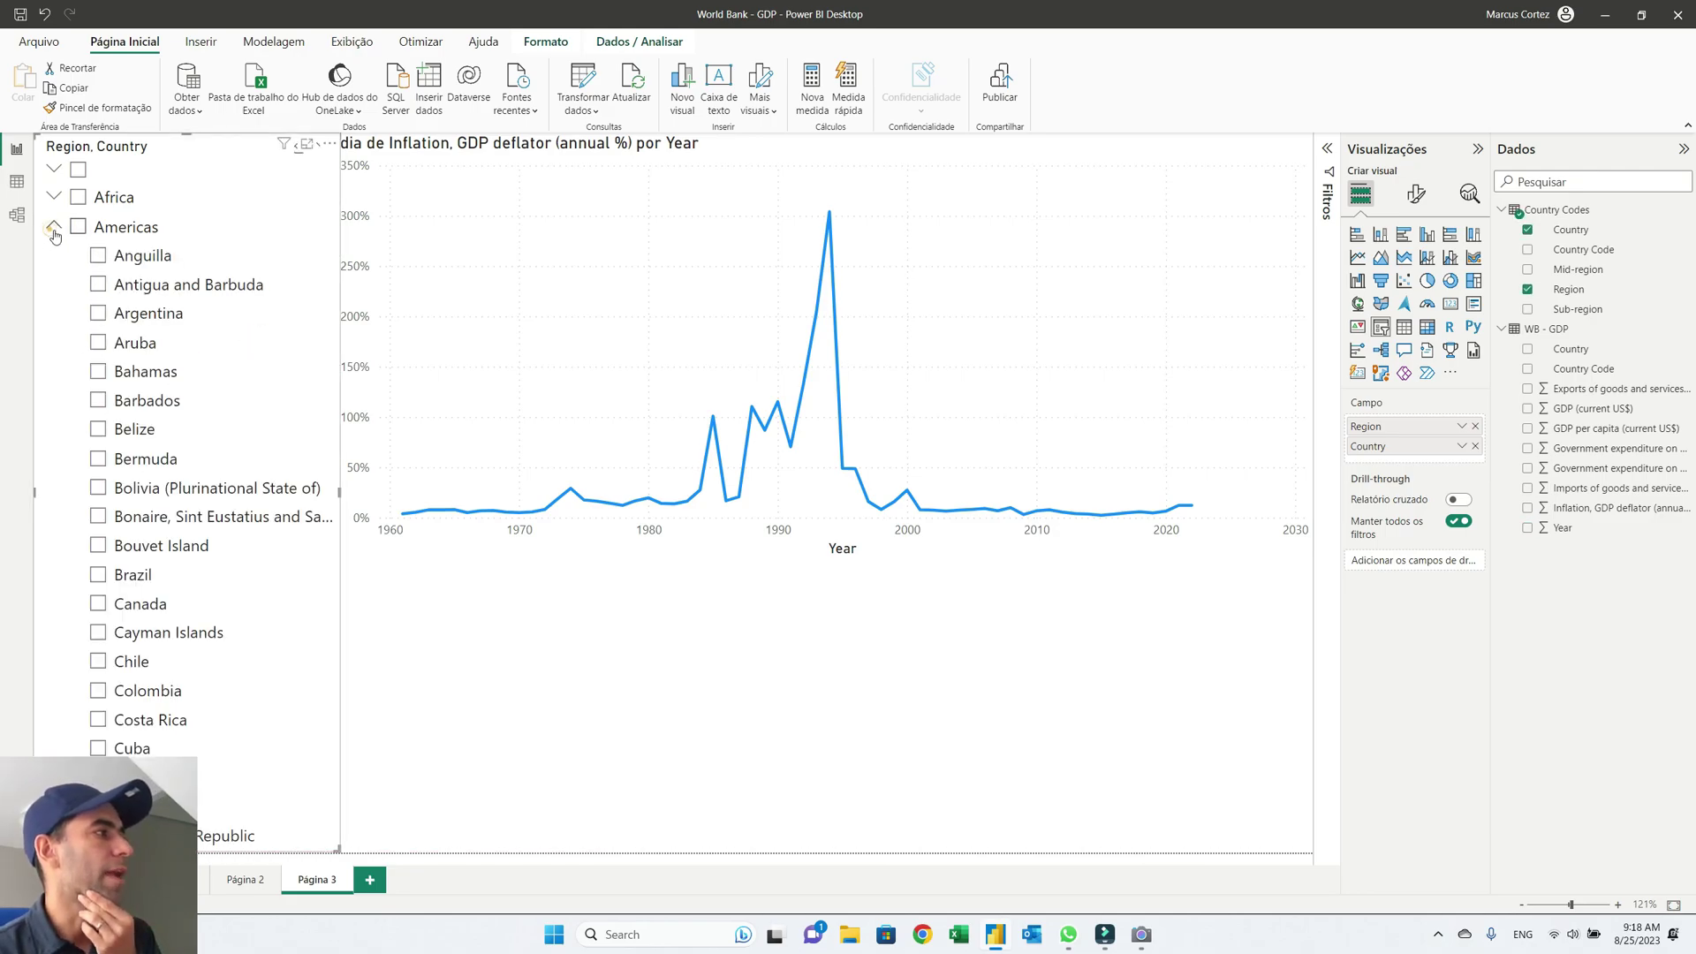
click(95, 579)
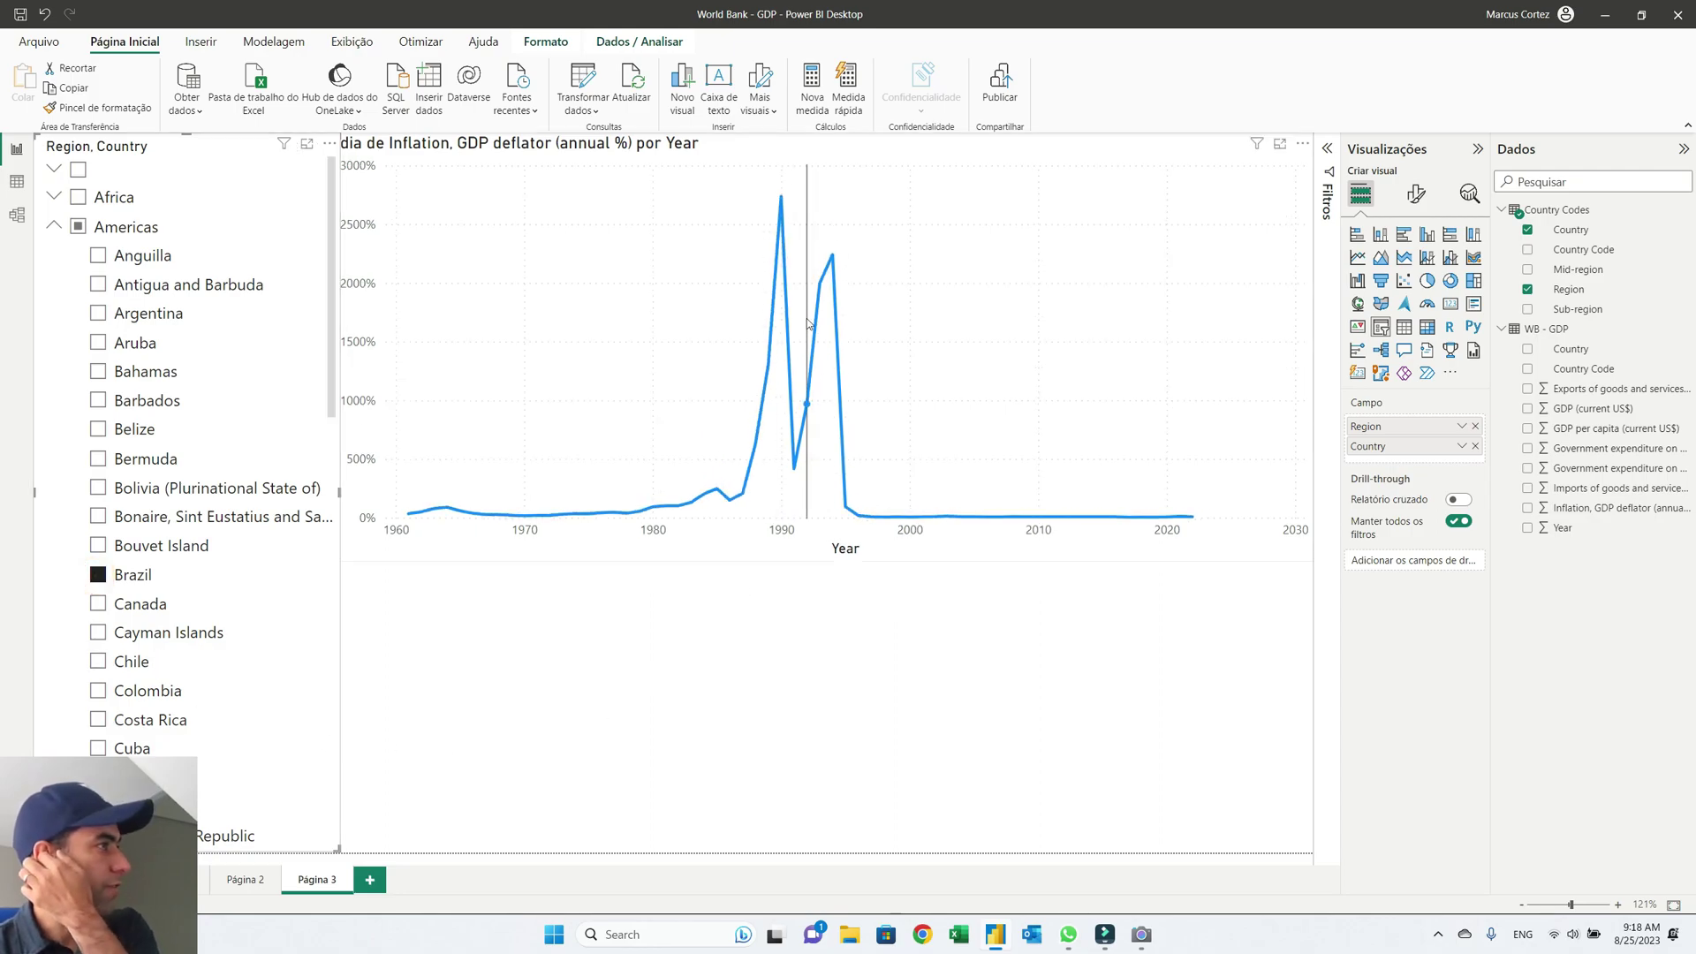
mouse_move(782, 261)
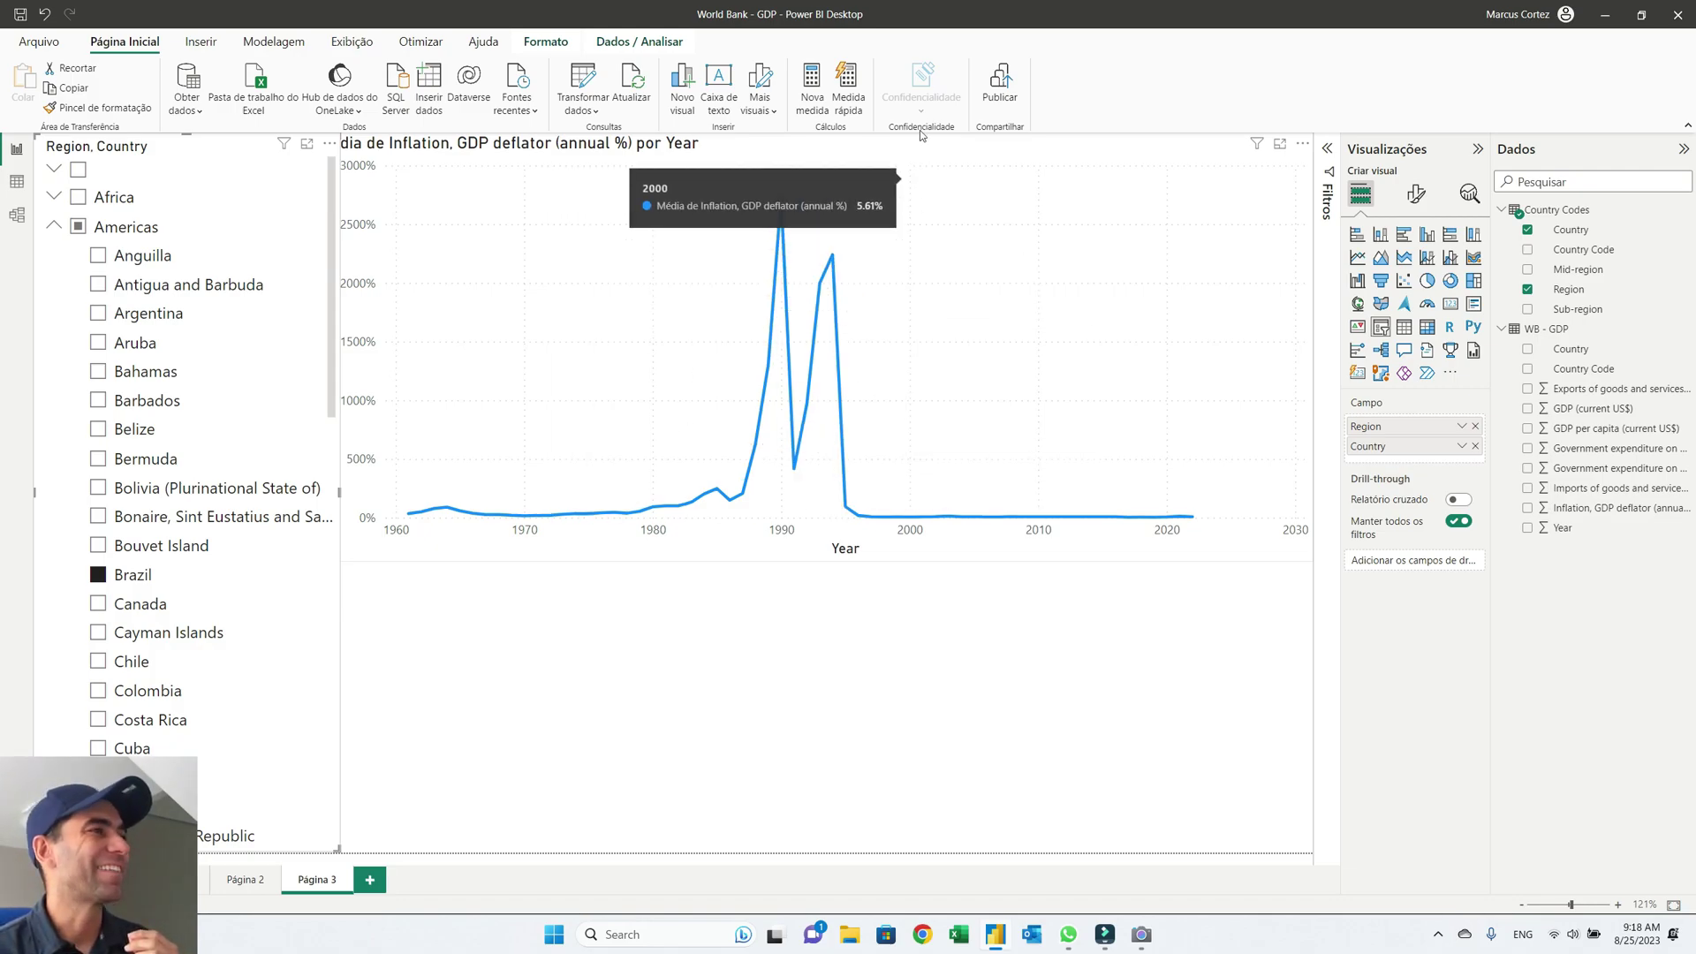
- Move the line chart lower on the page and add a Year slicer of reduced height above it
drag(905, 147, 930, 407)
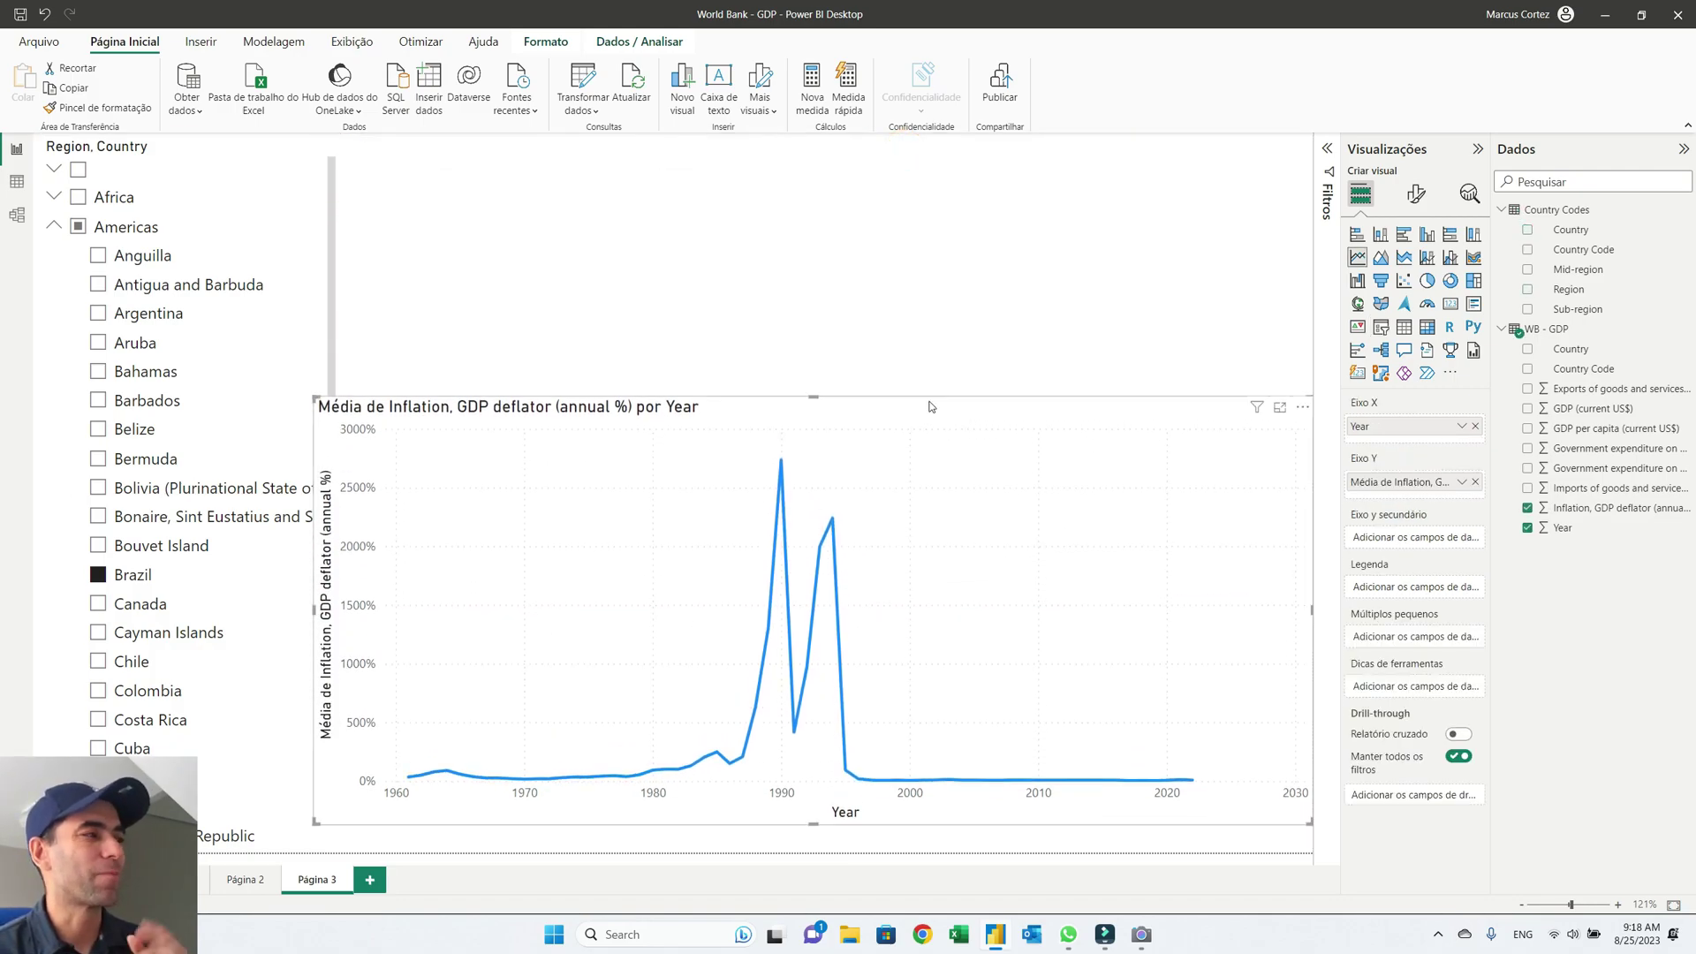
click(984, 224)
click(1202, 254)
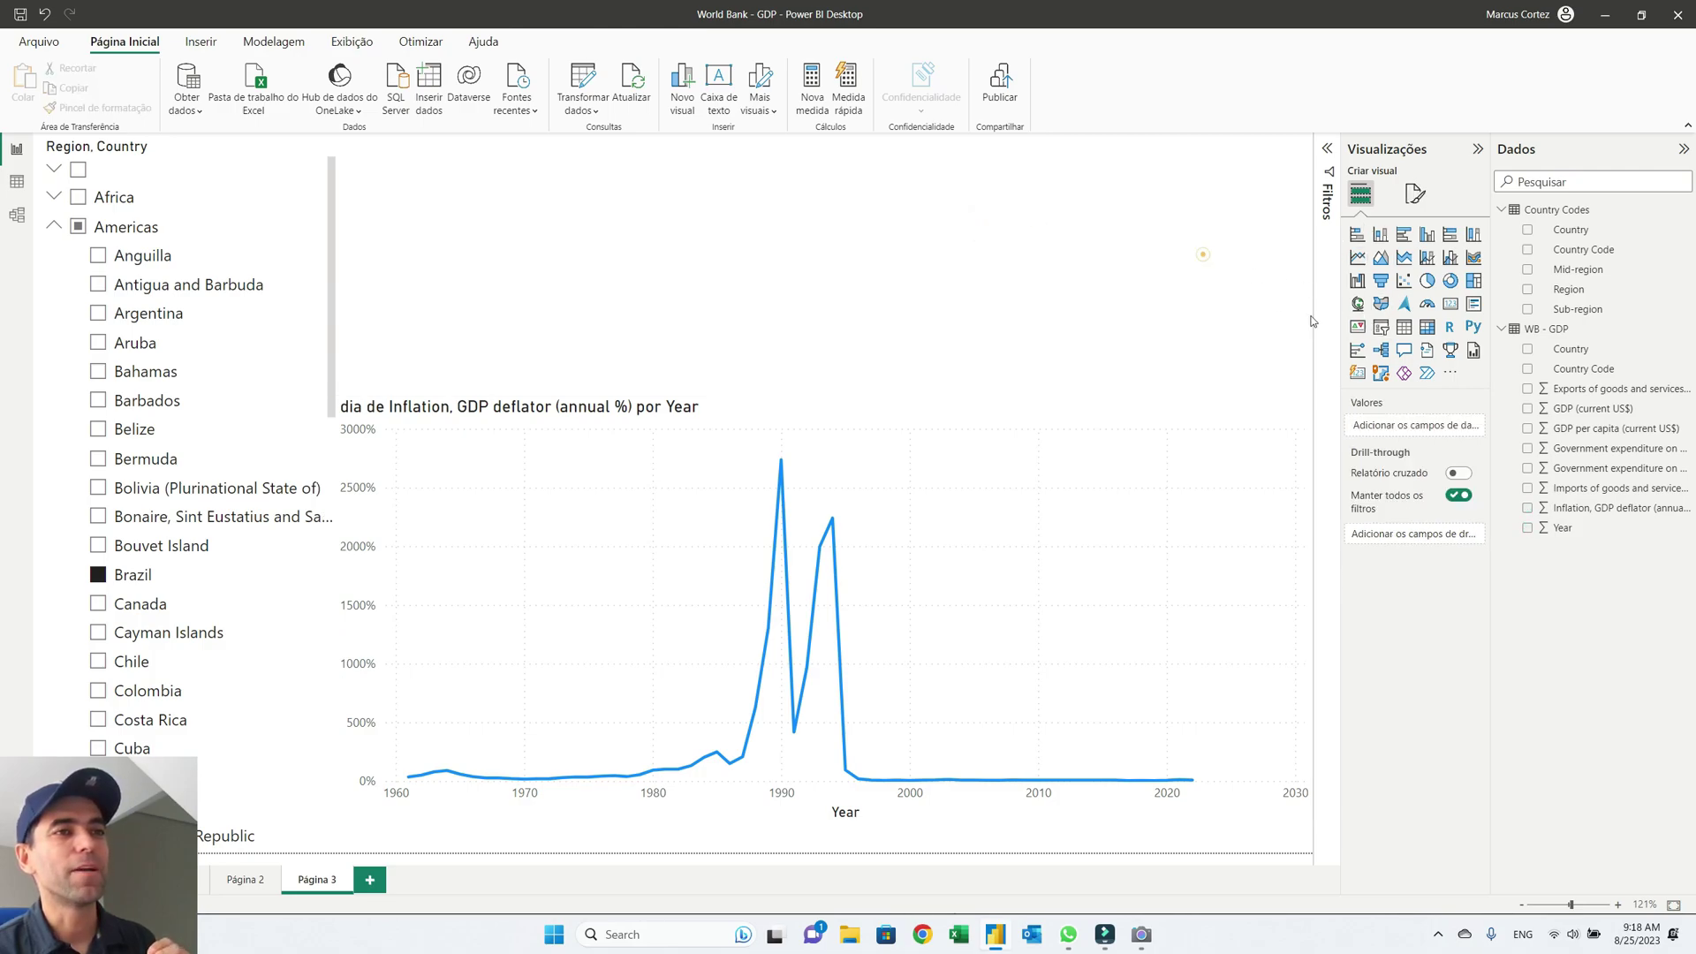
click(1380, 327)
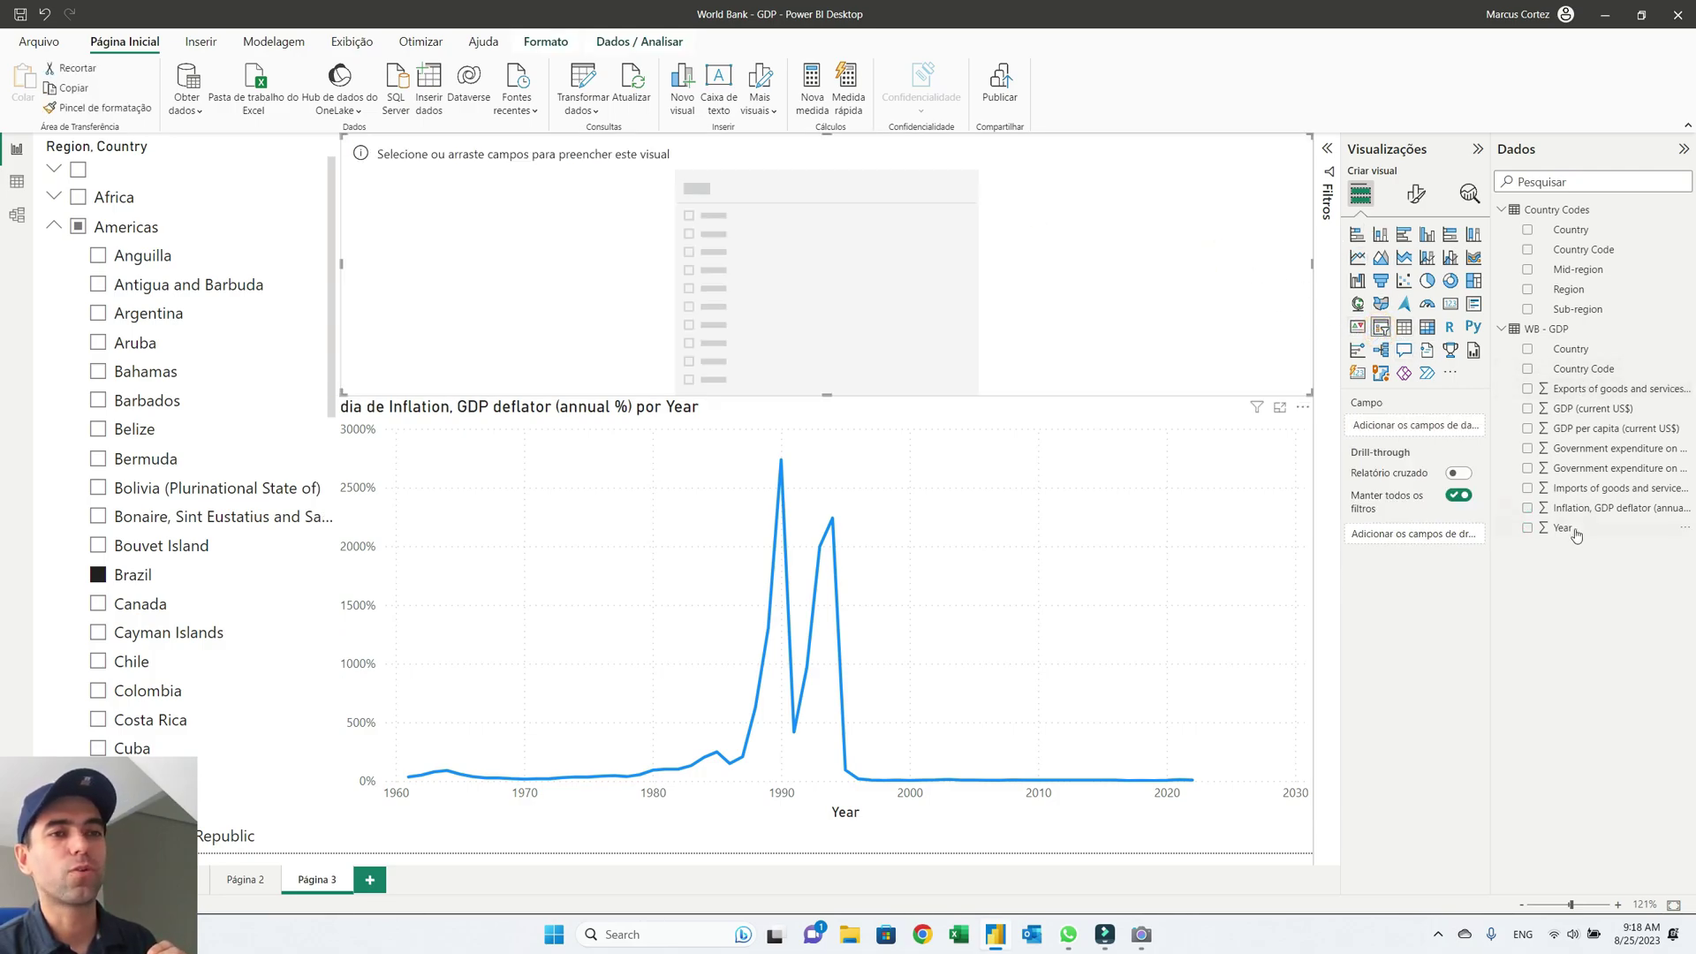
drag(1577, 536, 1188, 282)
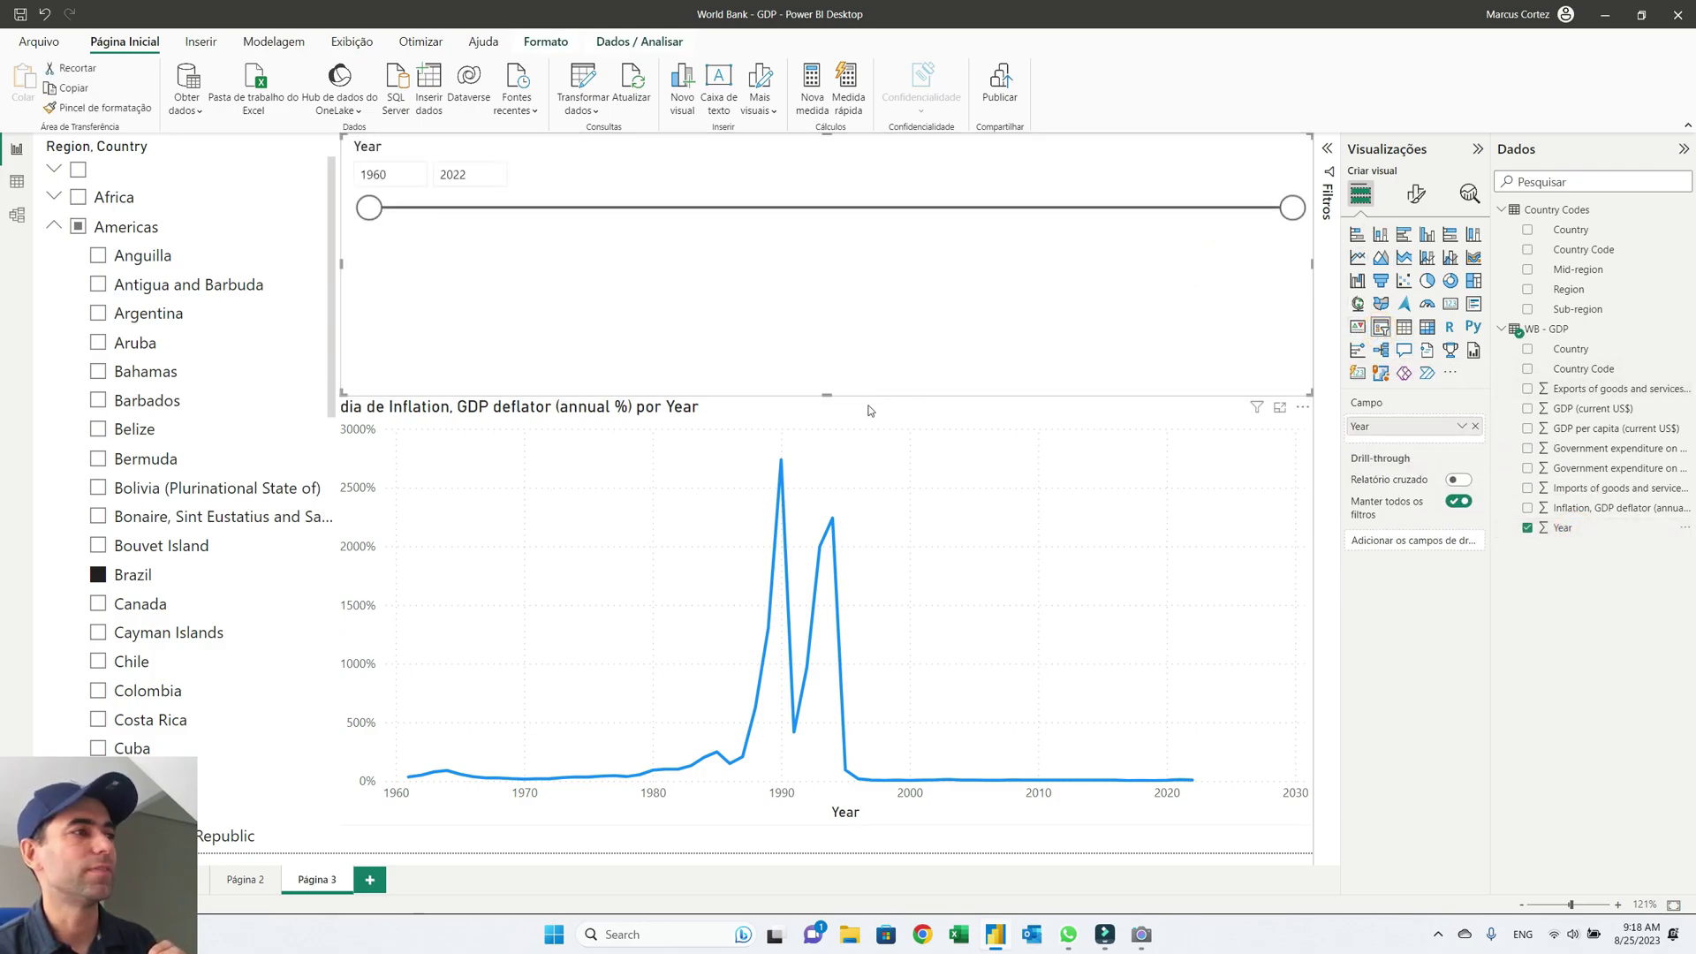
click(825, 397)
click(829, 371)
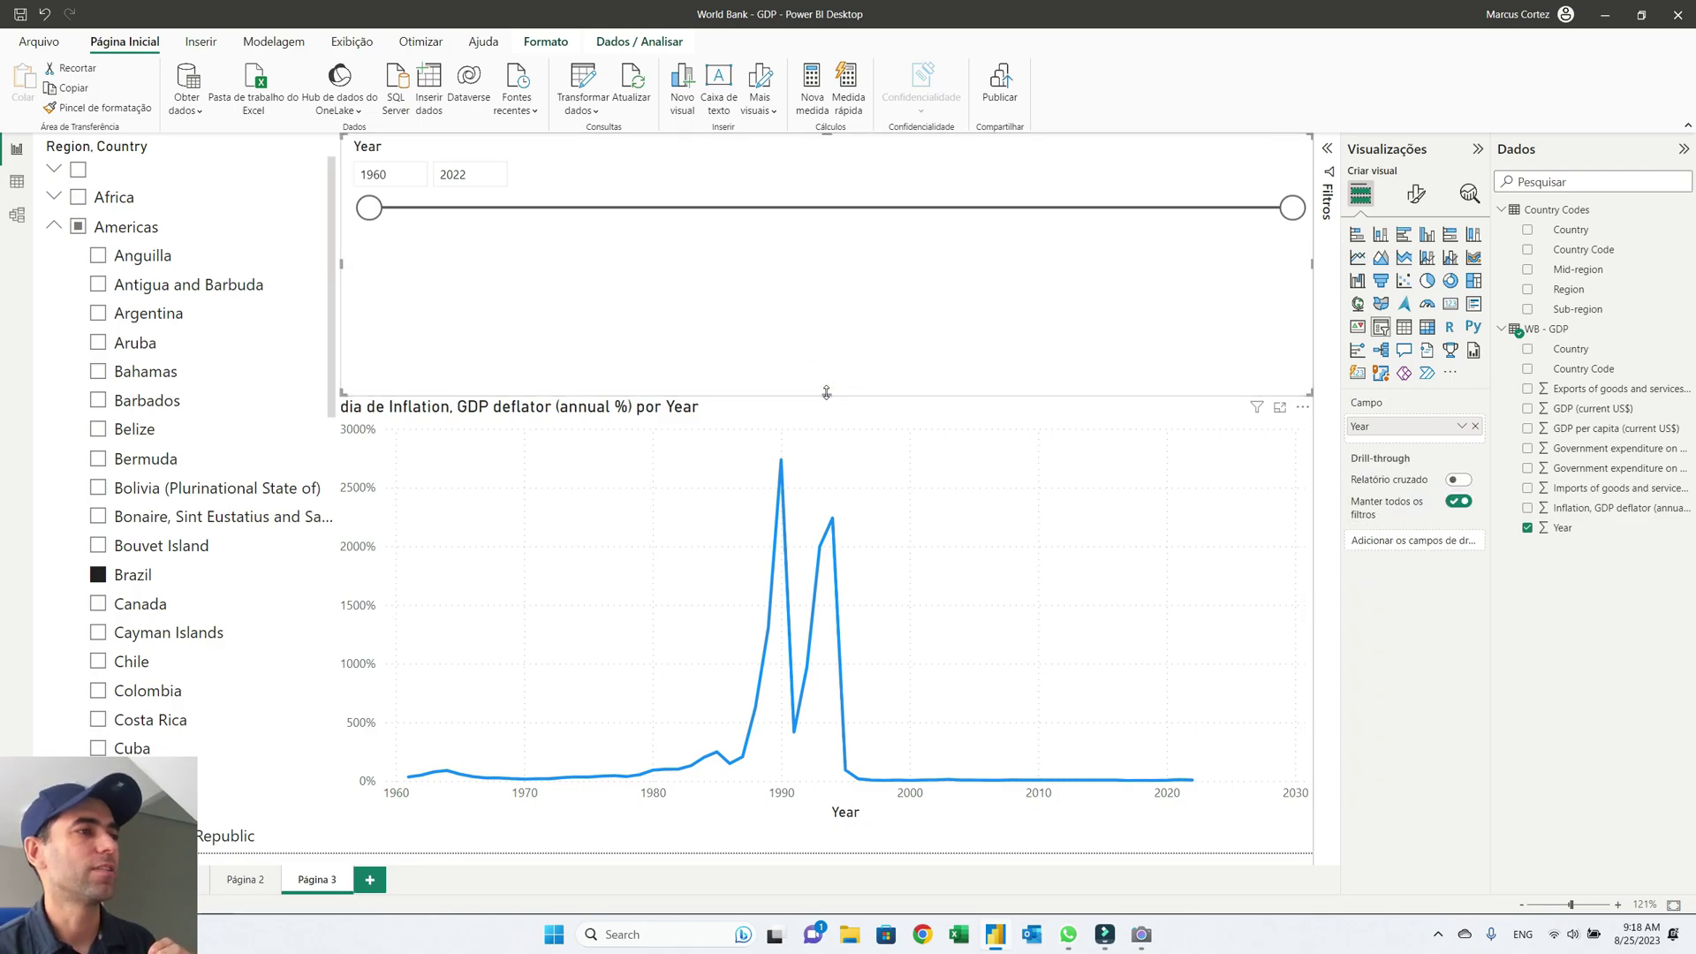
drag(826, 392, 826, 262)
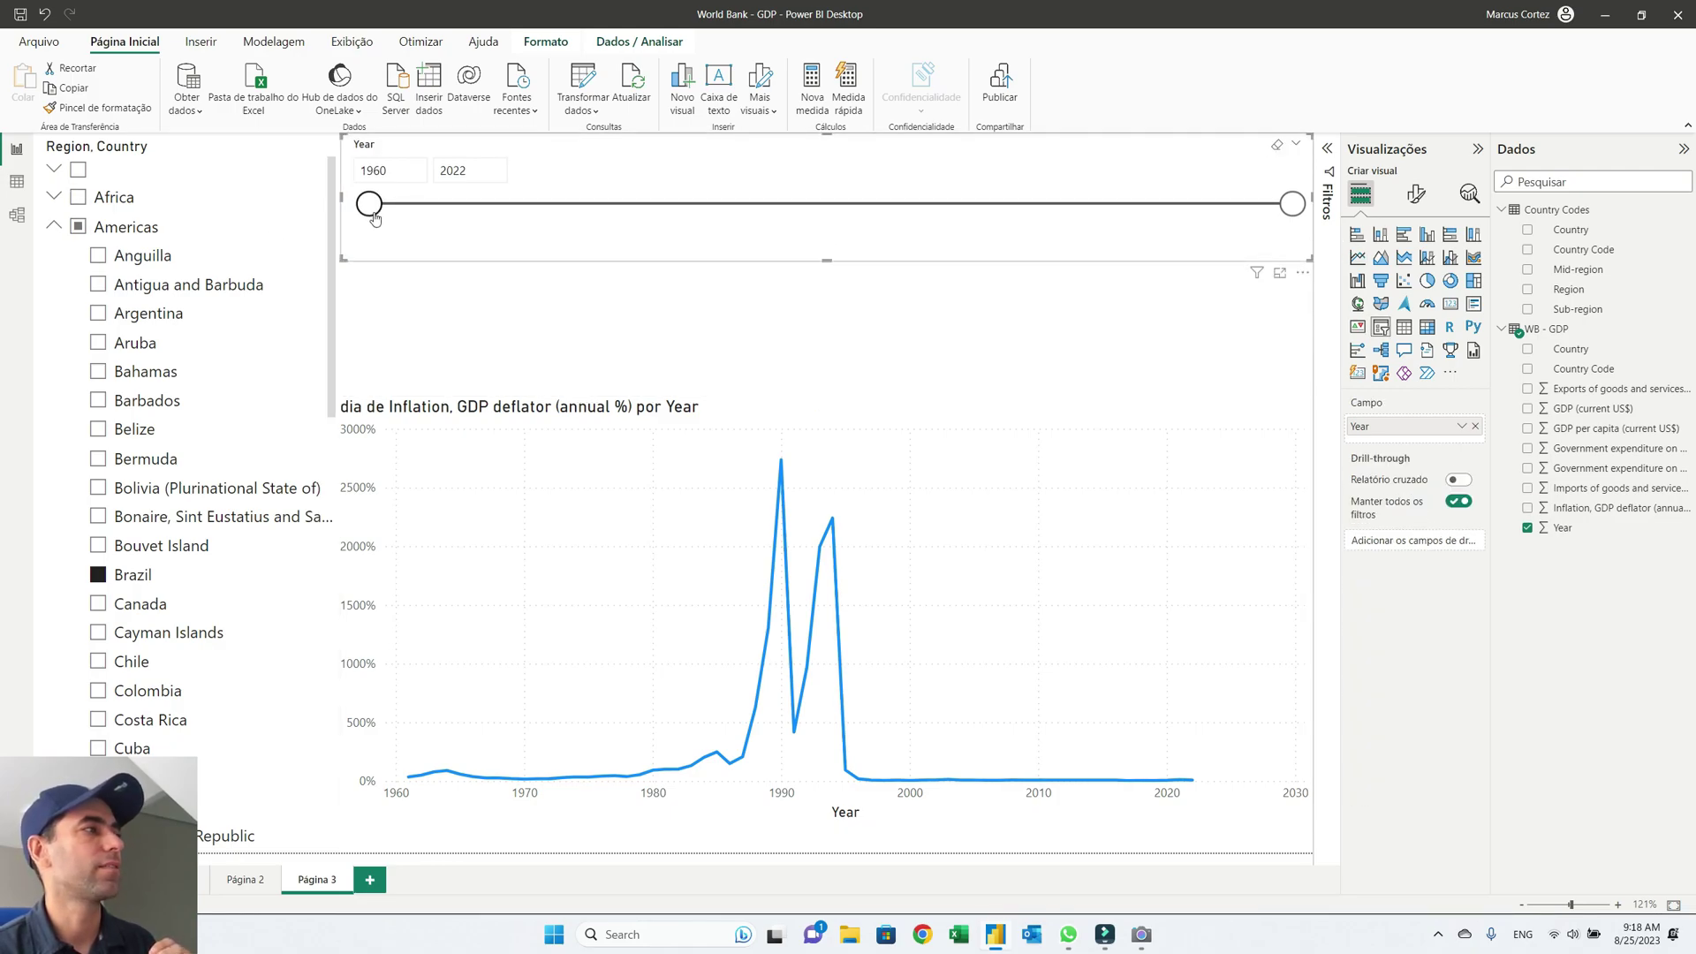
- Limit the Year slicer to 1997–2022 and inspect the chart's inflation values for the most recent years
drag(374, 218, 922, 220)
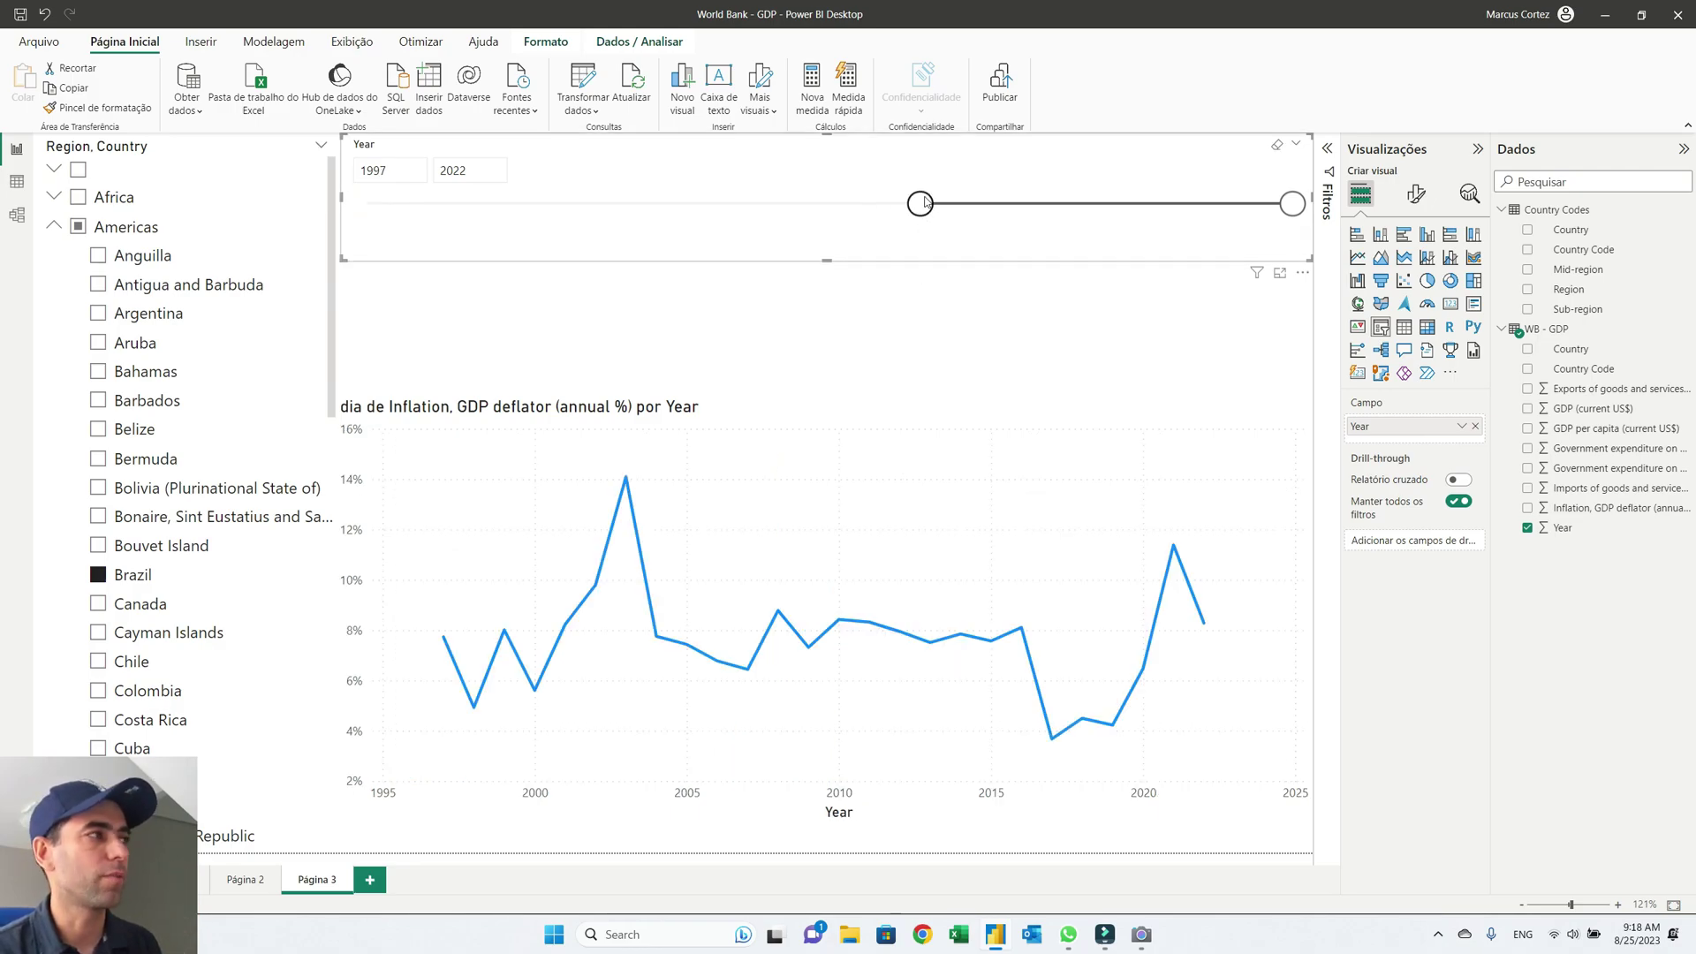
mouse_move(921, 203)
mouse_down()
mouse_move(887, 203)
mouse_move(914, 206)
mouse_up()
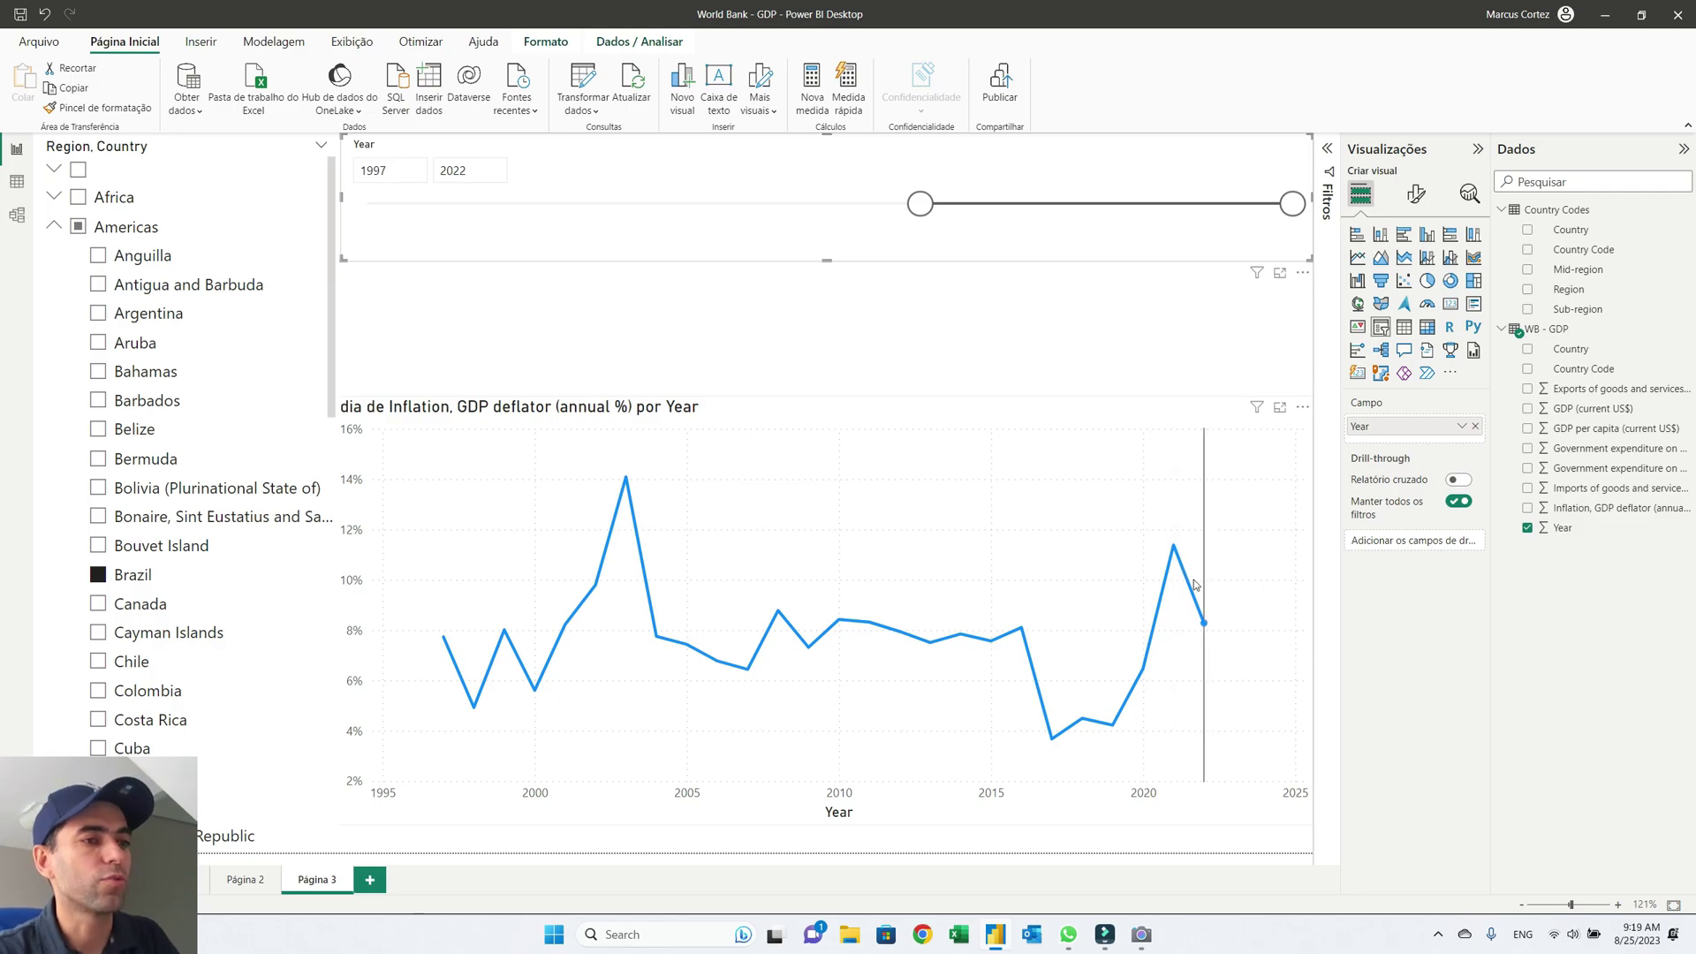
mouse_move(1178, 570)
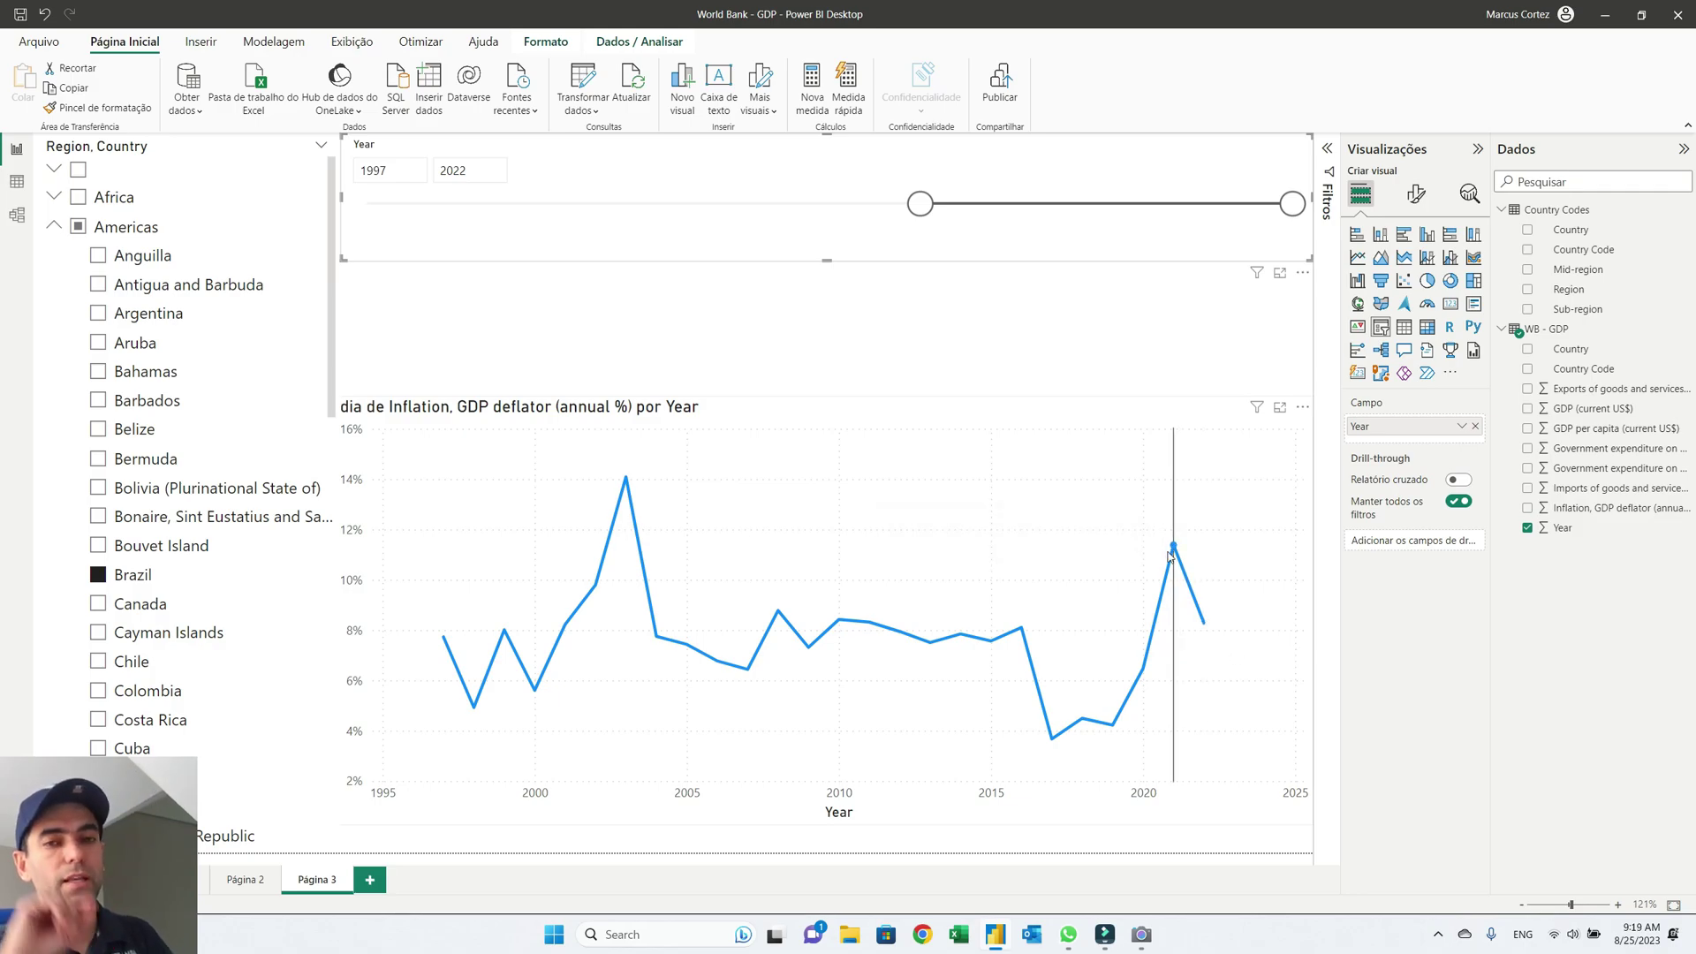
mouse_move(1145, 659)
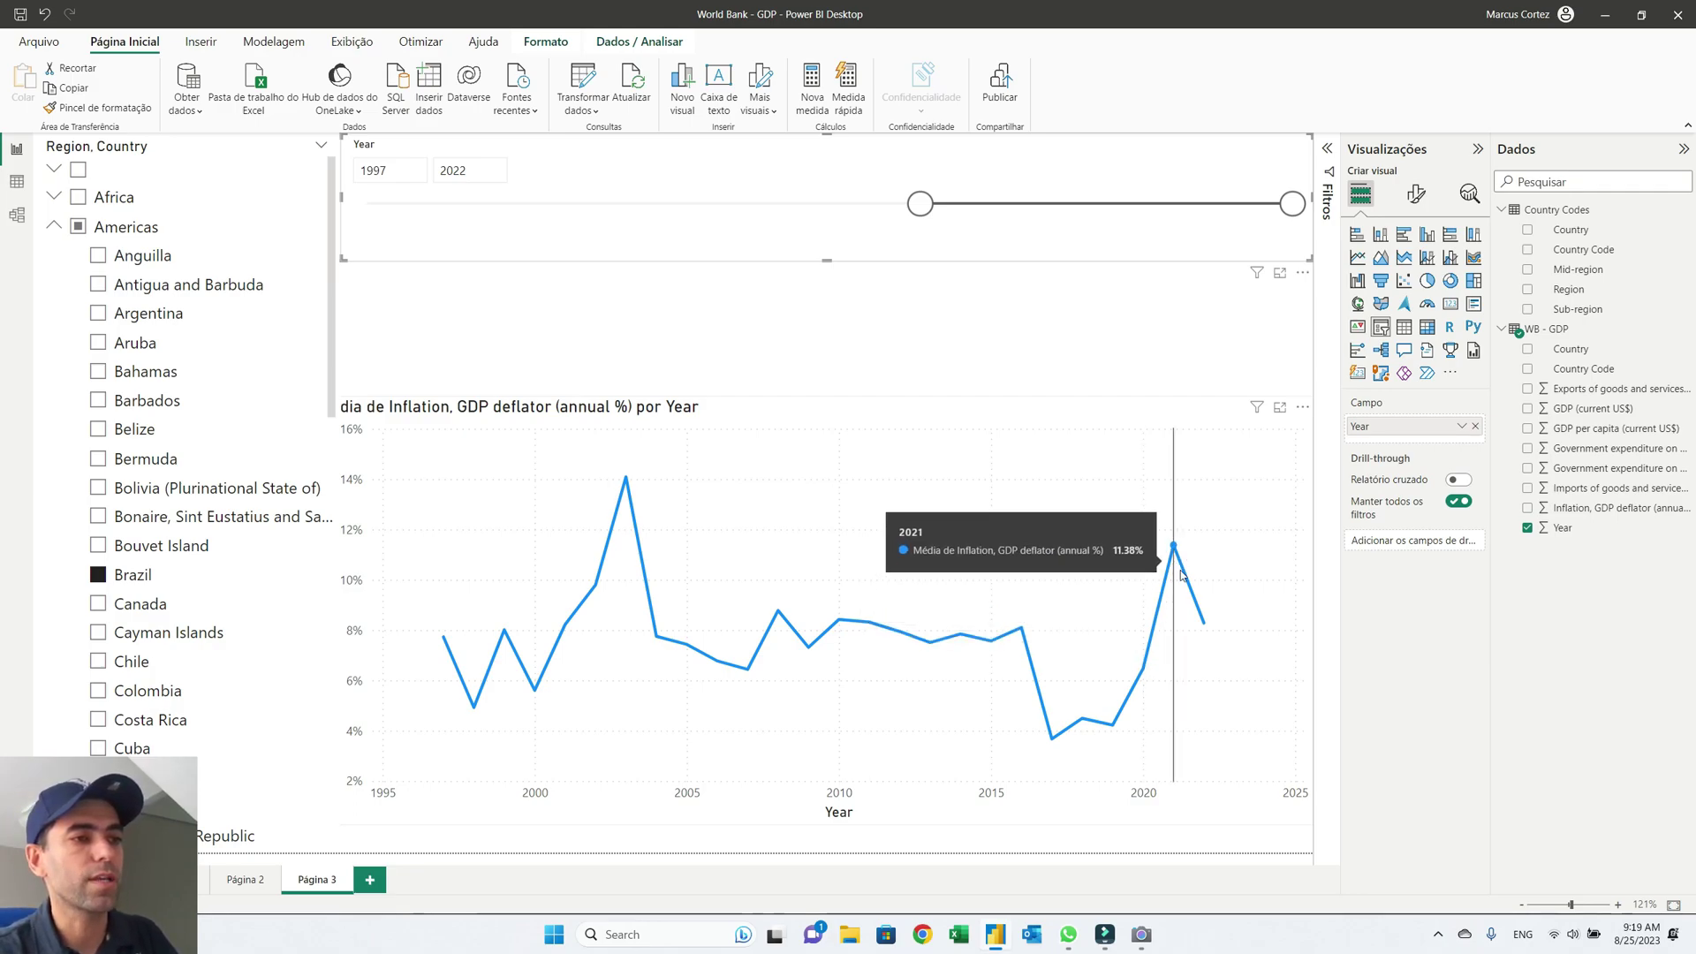
mouse_move(1209, 632)
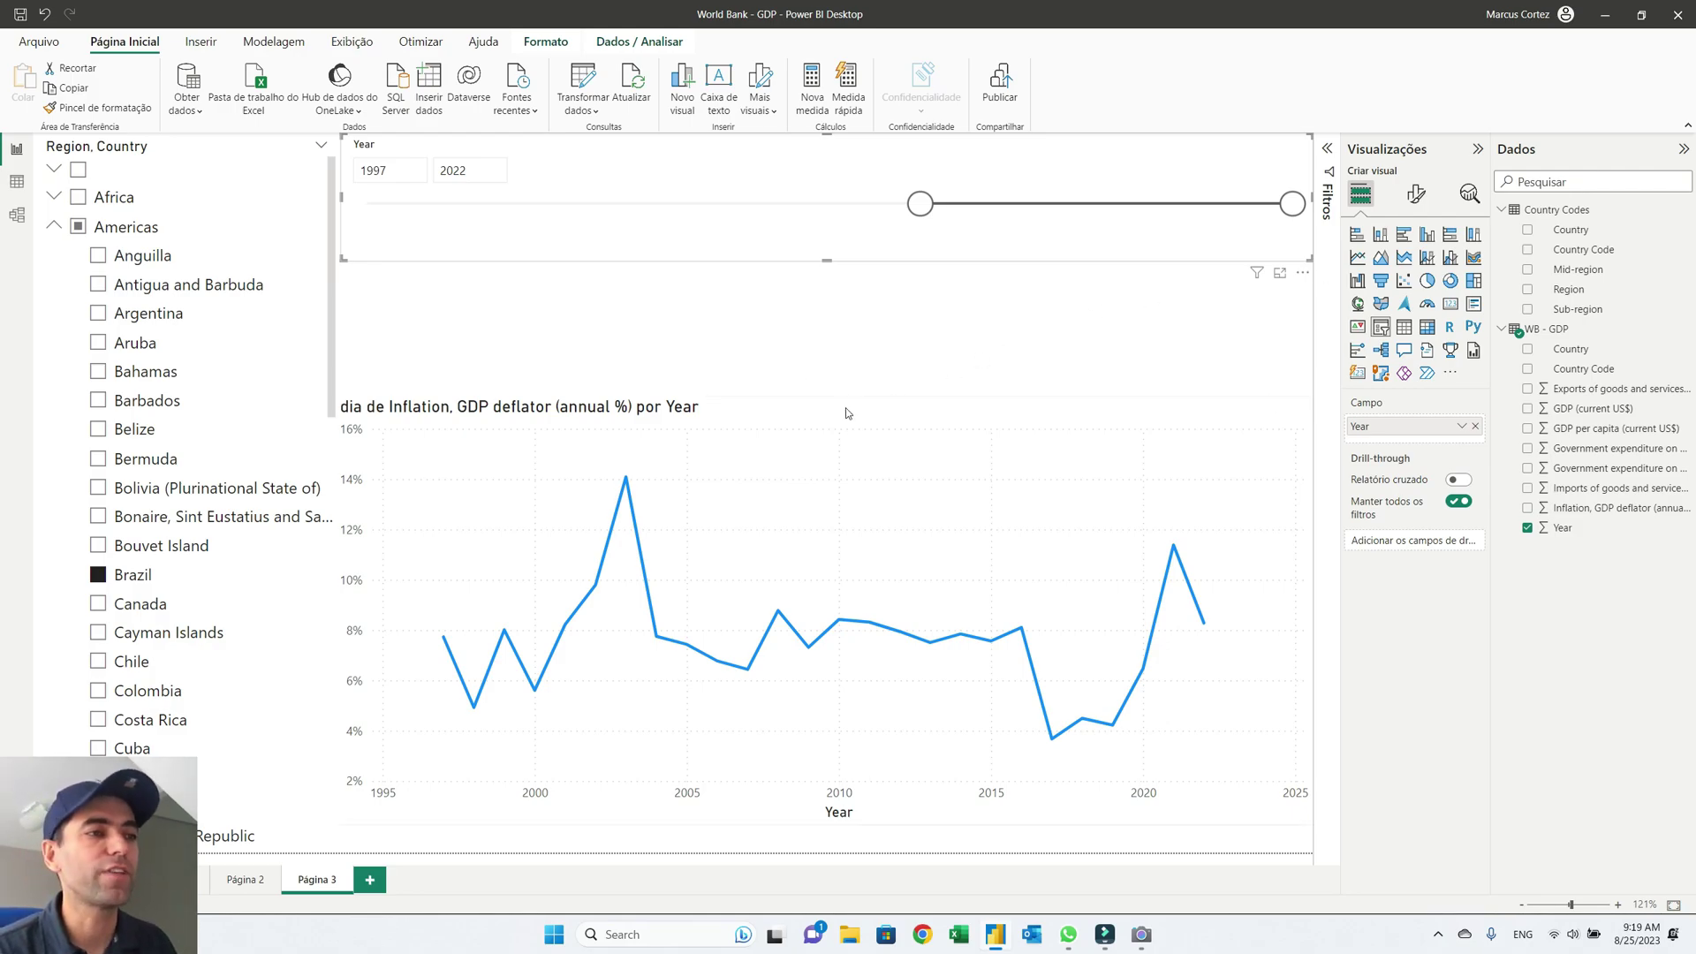
- Switch the country filter to Aruba and narrow the region and country slicer to stop it overlapping the chart
click(804, 404)
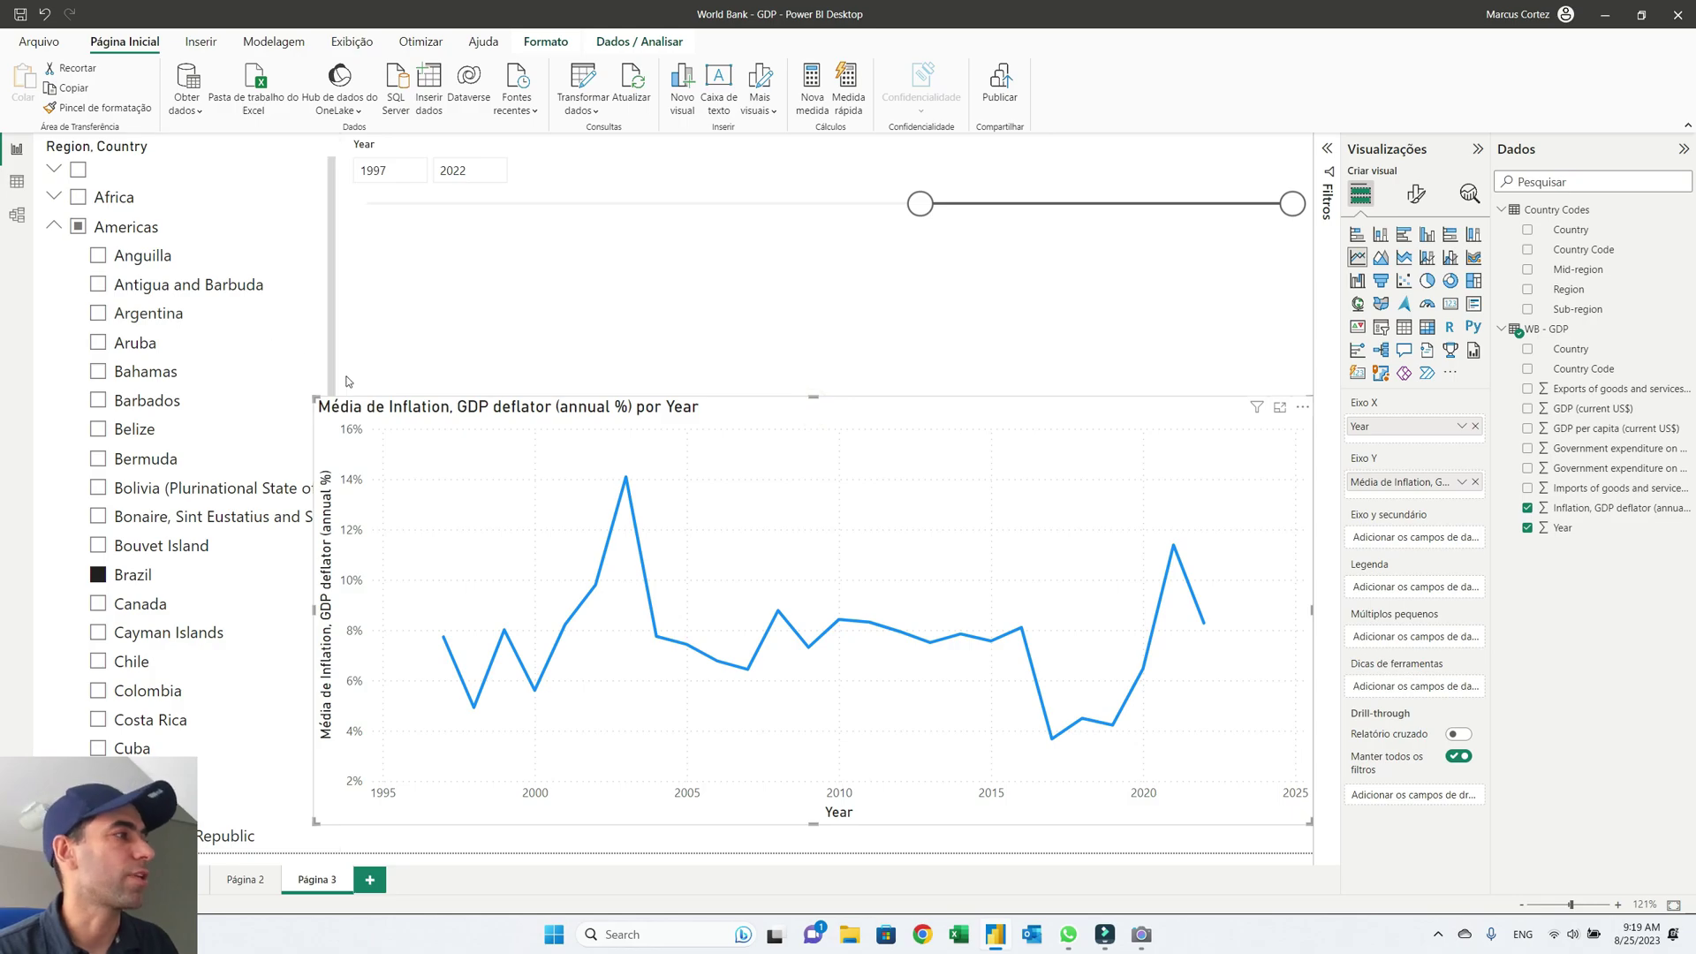
click(313, 349)
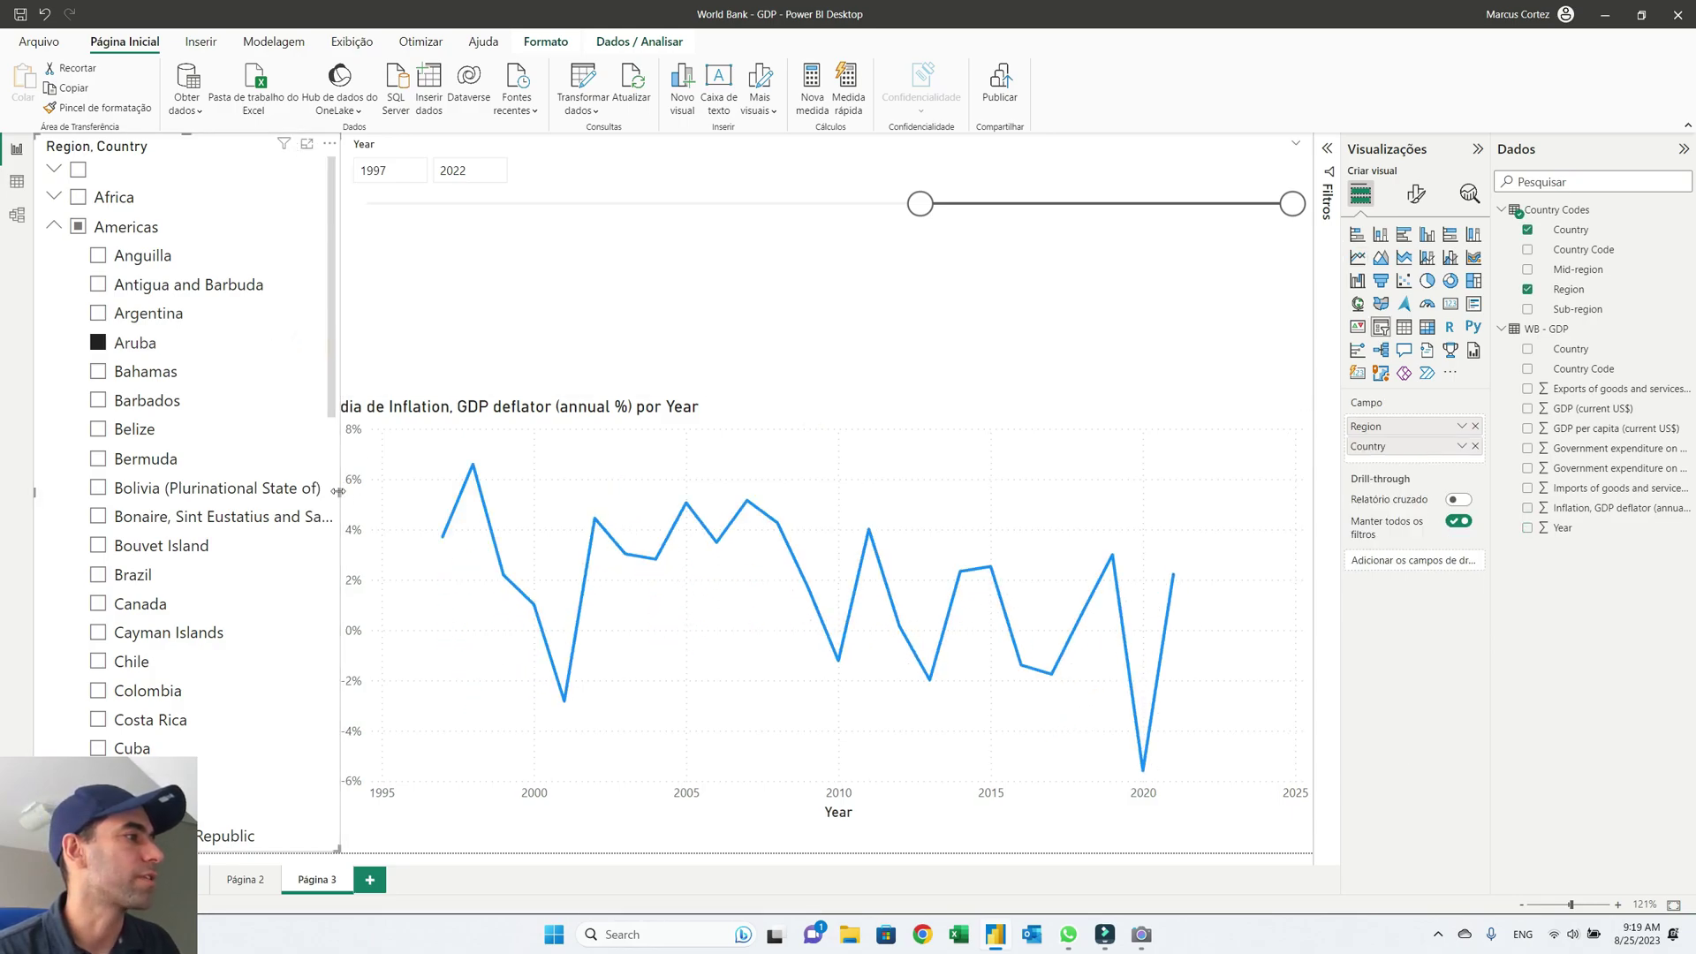
mouse_move(275, 486)
mouse_down()
mouse_move(305, 483)
mouse_move(279, 482)
mouse_up()
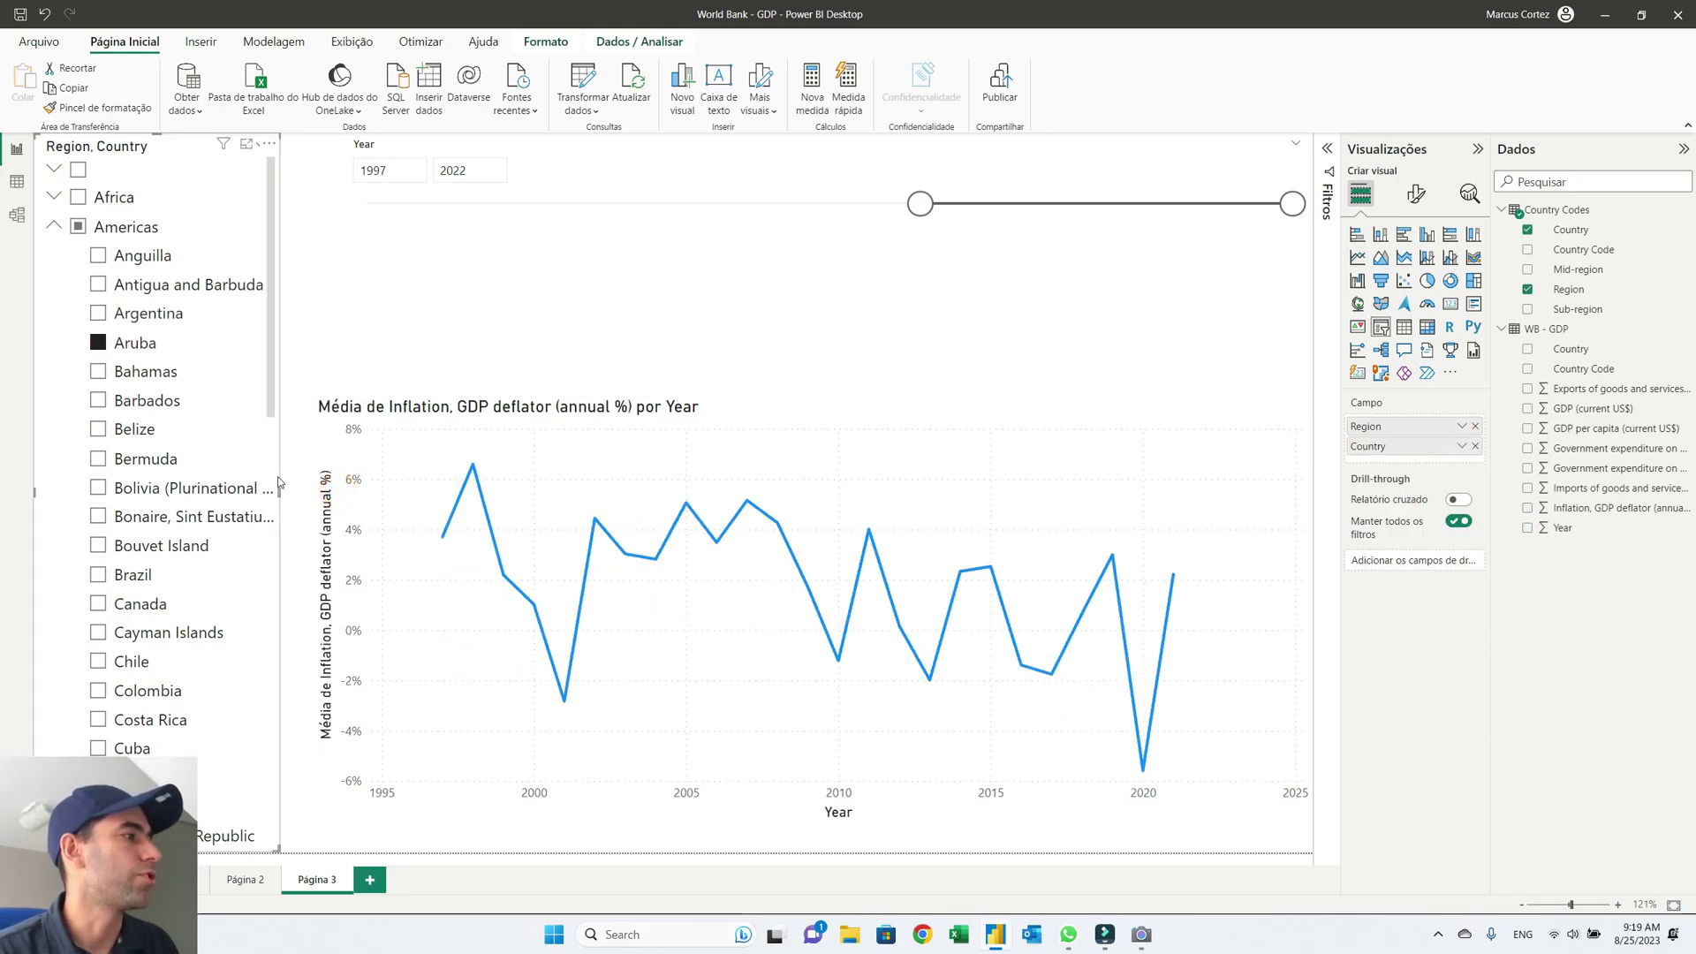
- Turn on the forecast (Previsão) for the inflation line chart and inspect its 2027 point
click(720, 396)
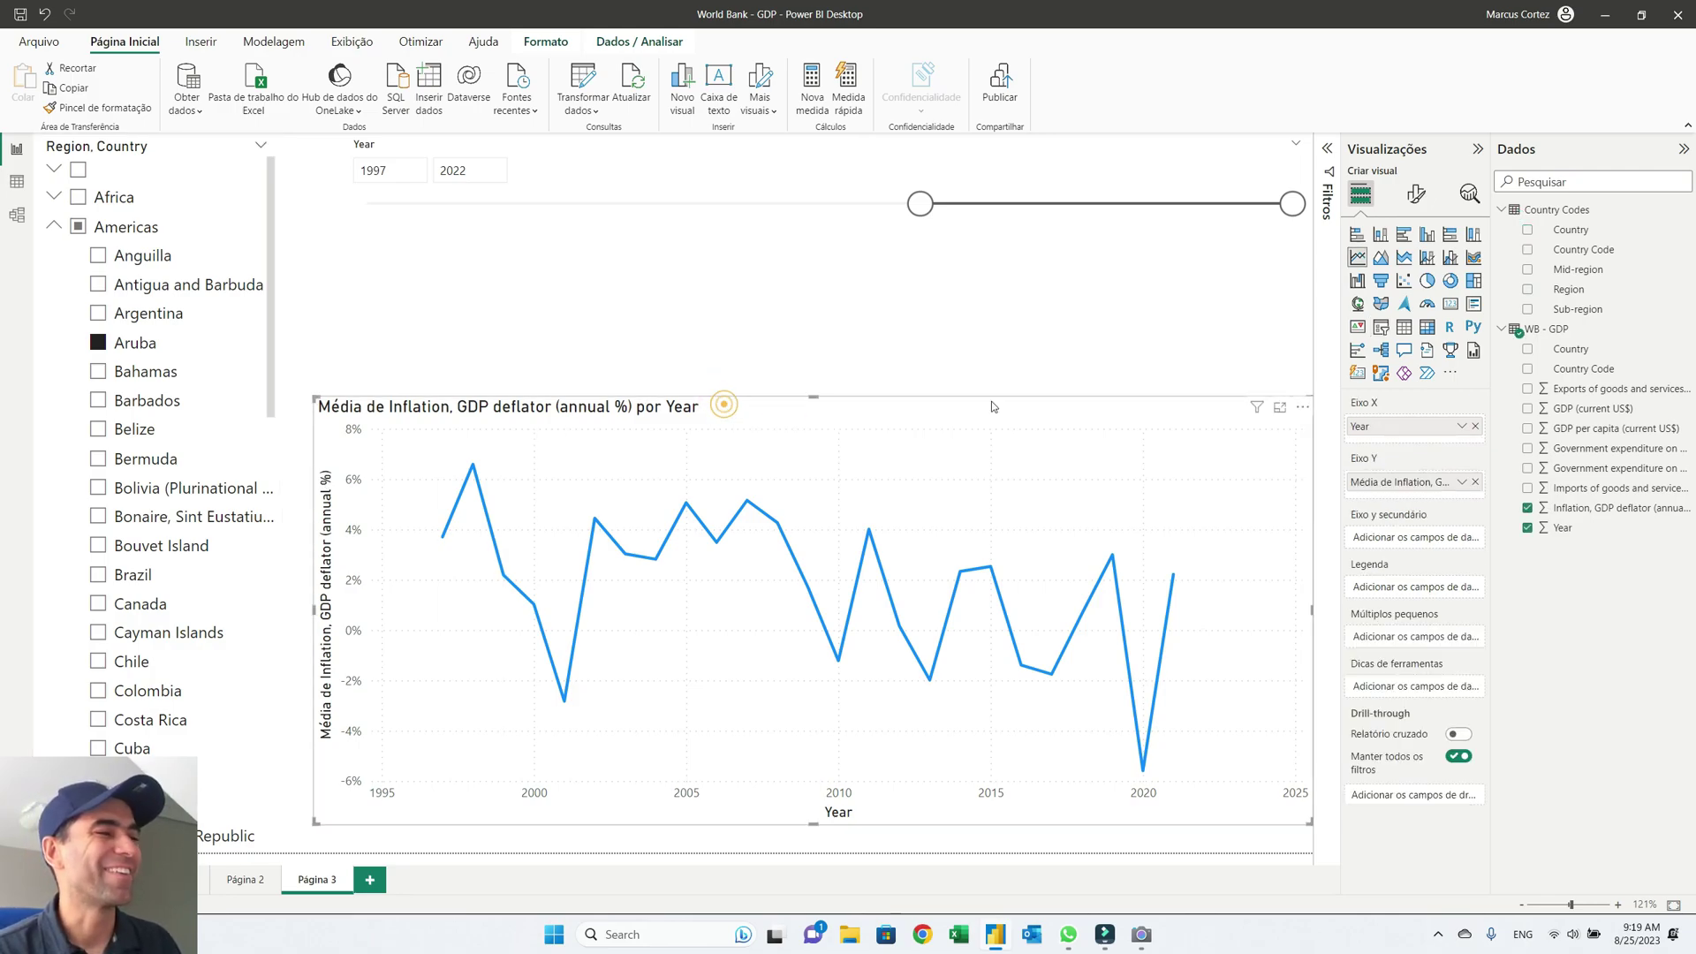
click(1468, 196)
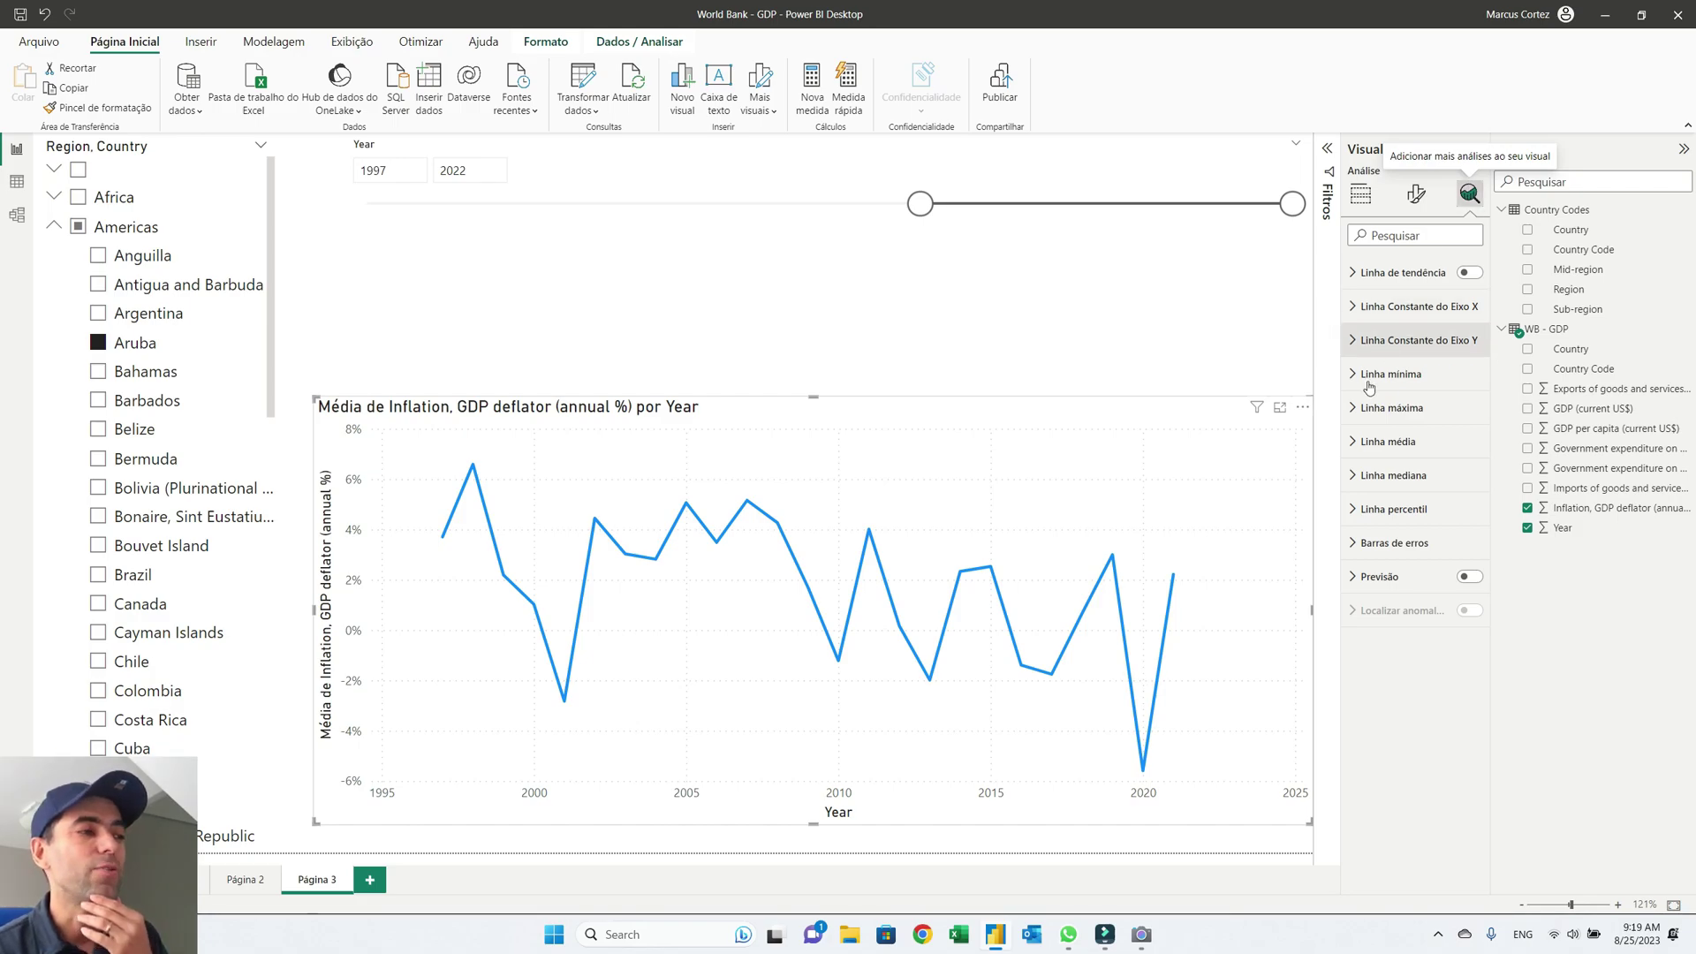
click(1466, 577)
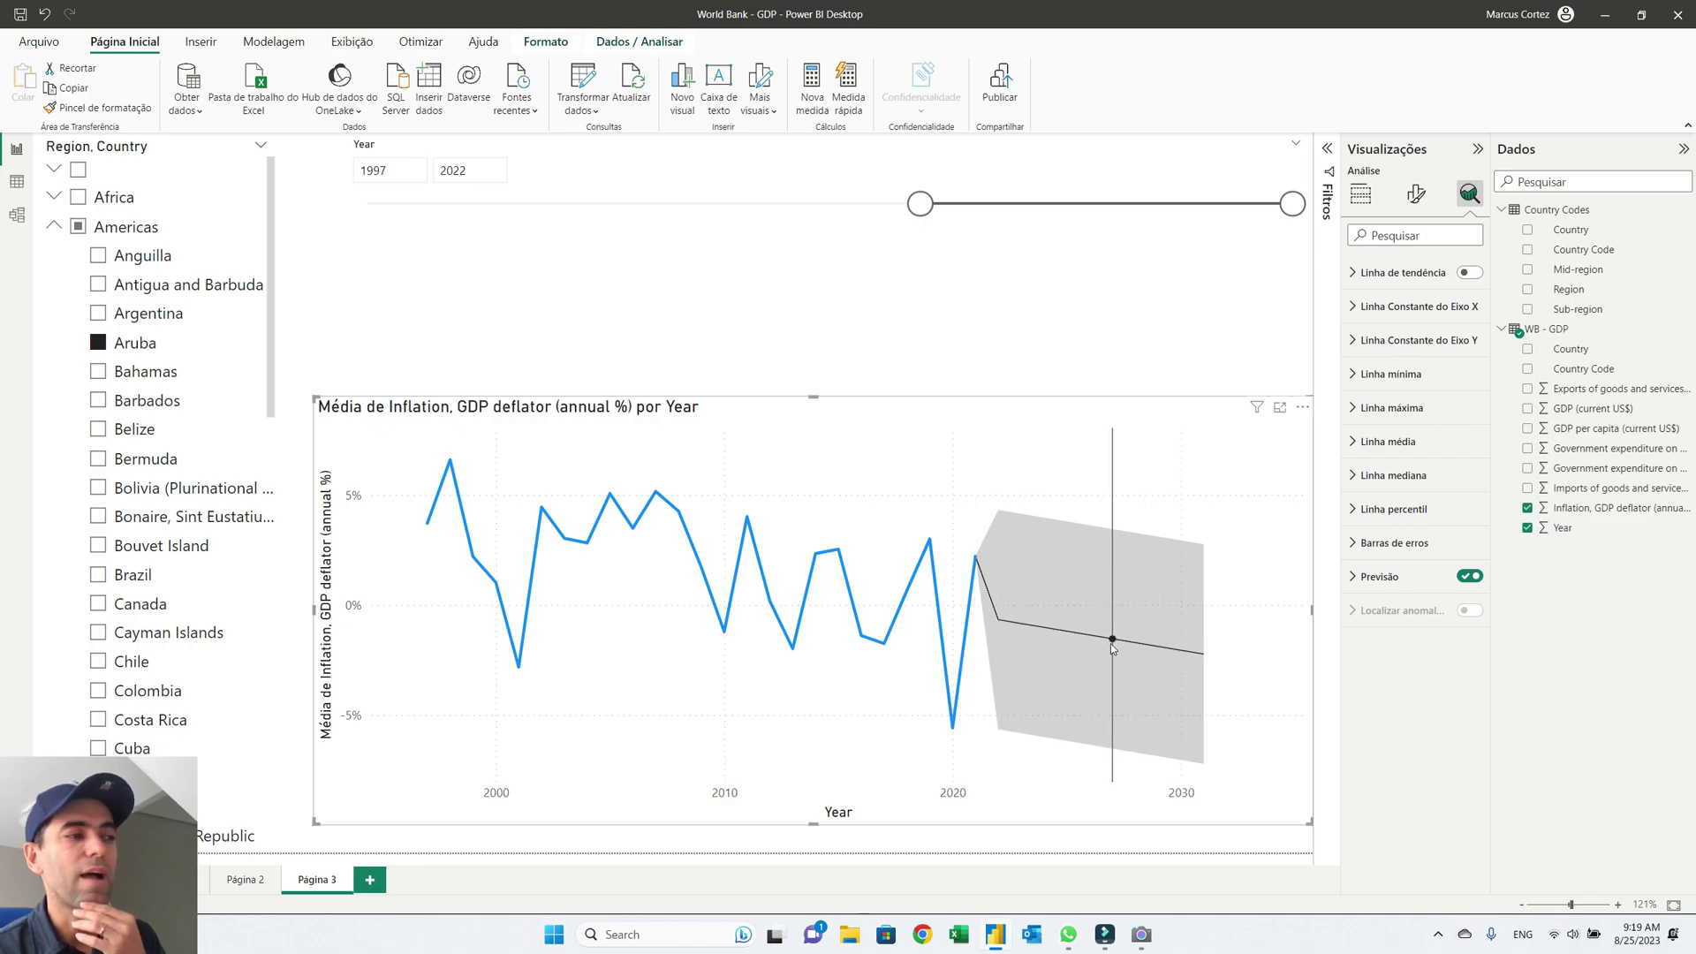
mouse_move(1111, 643)
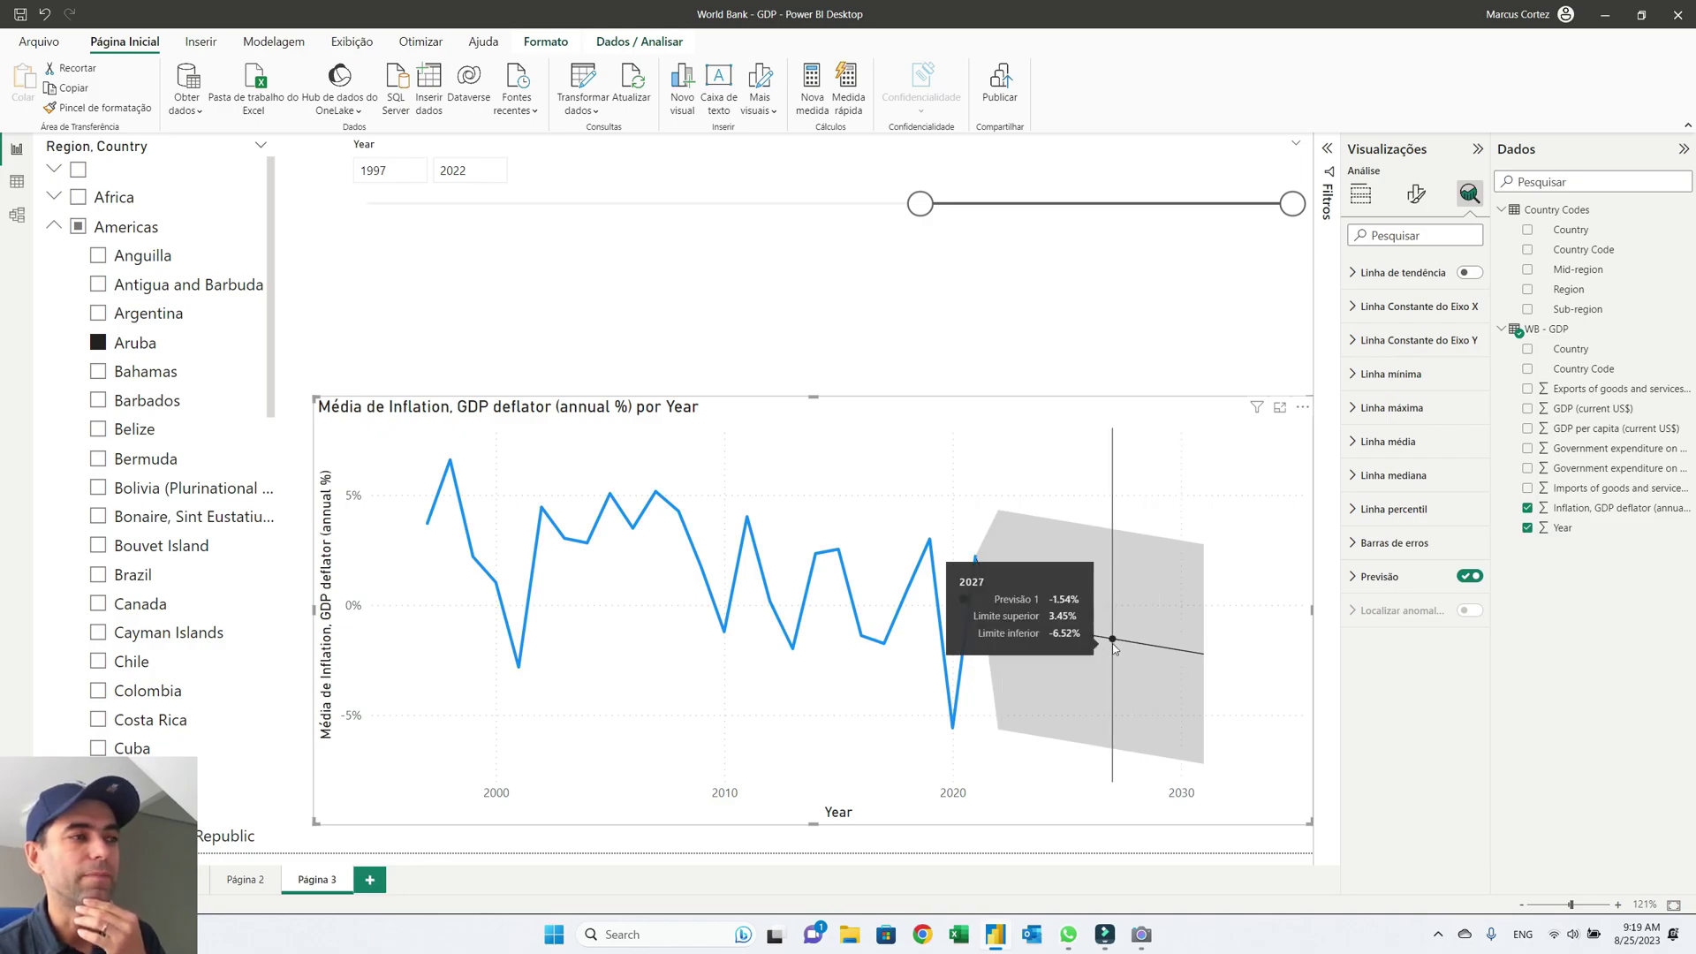
- Open the inflation chart's forecast (Previsão) options and set the forecast length (Comprimento da previsão) to 5 points
click(1354, 578)
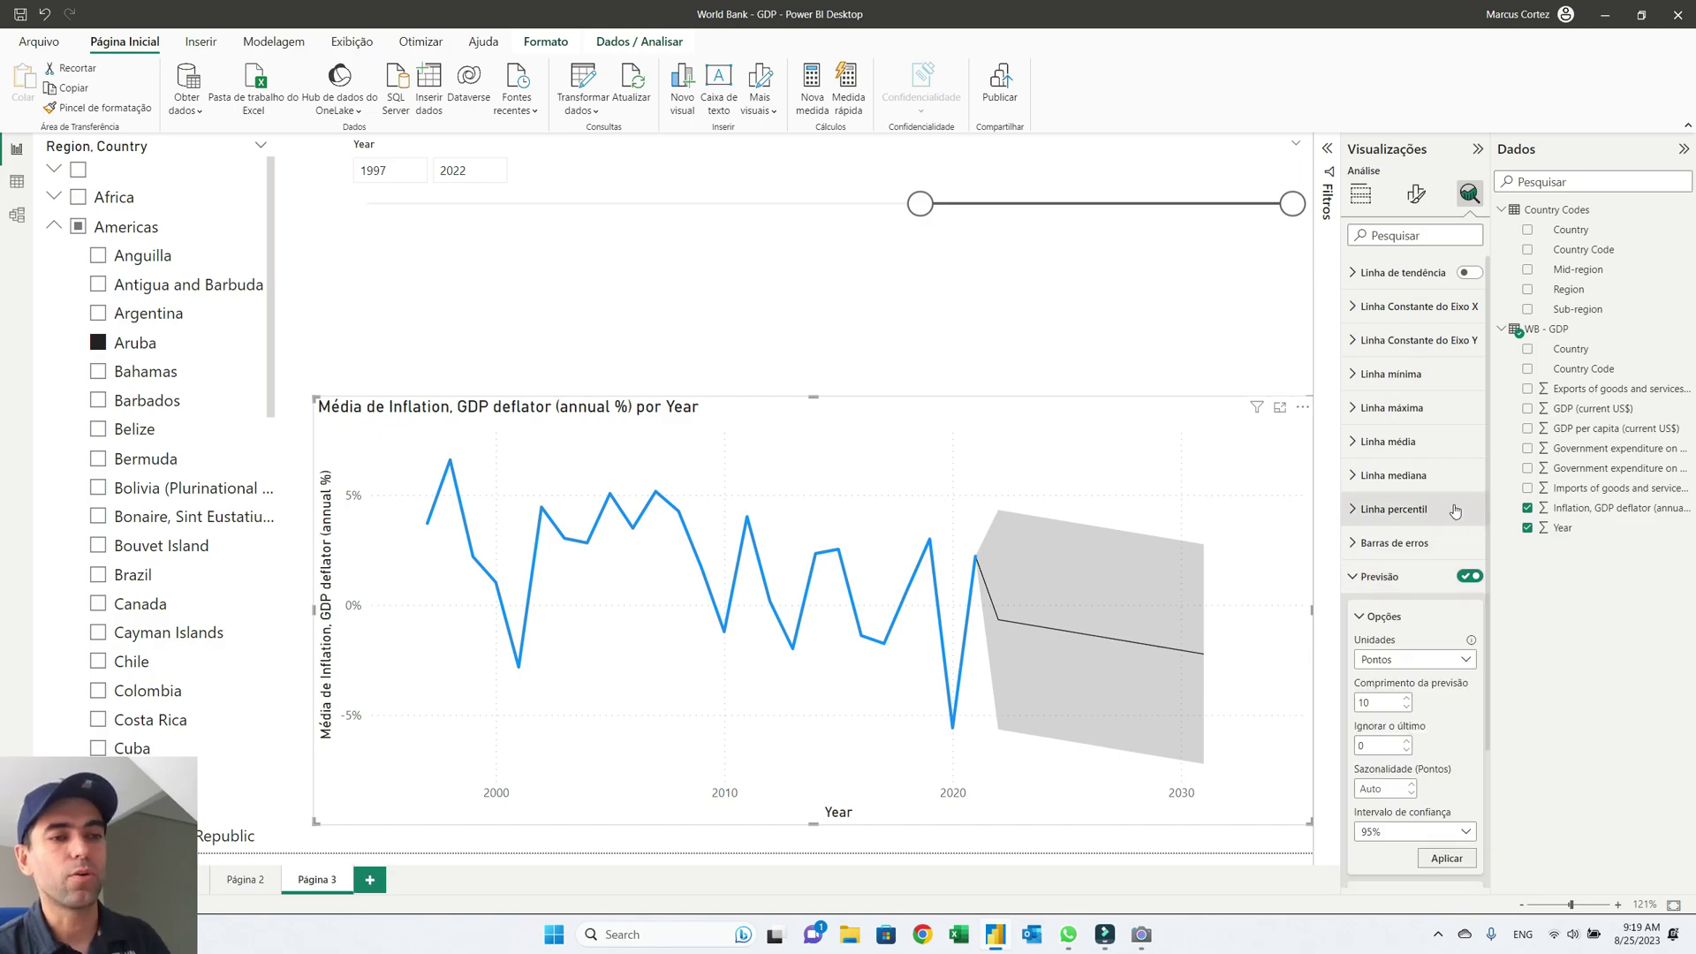
scroll(1455, 500, down, 2)
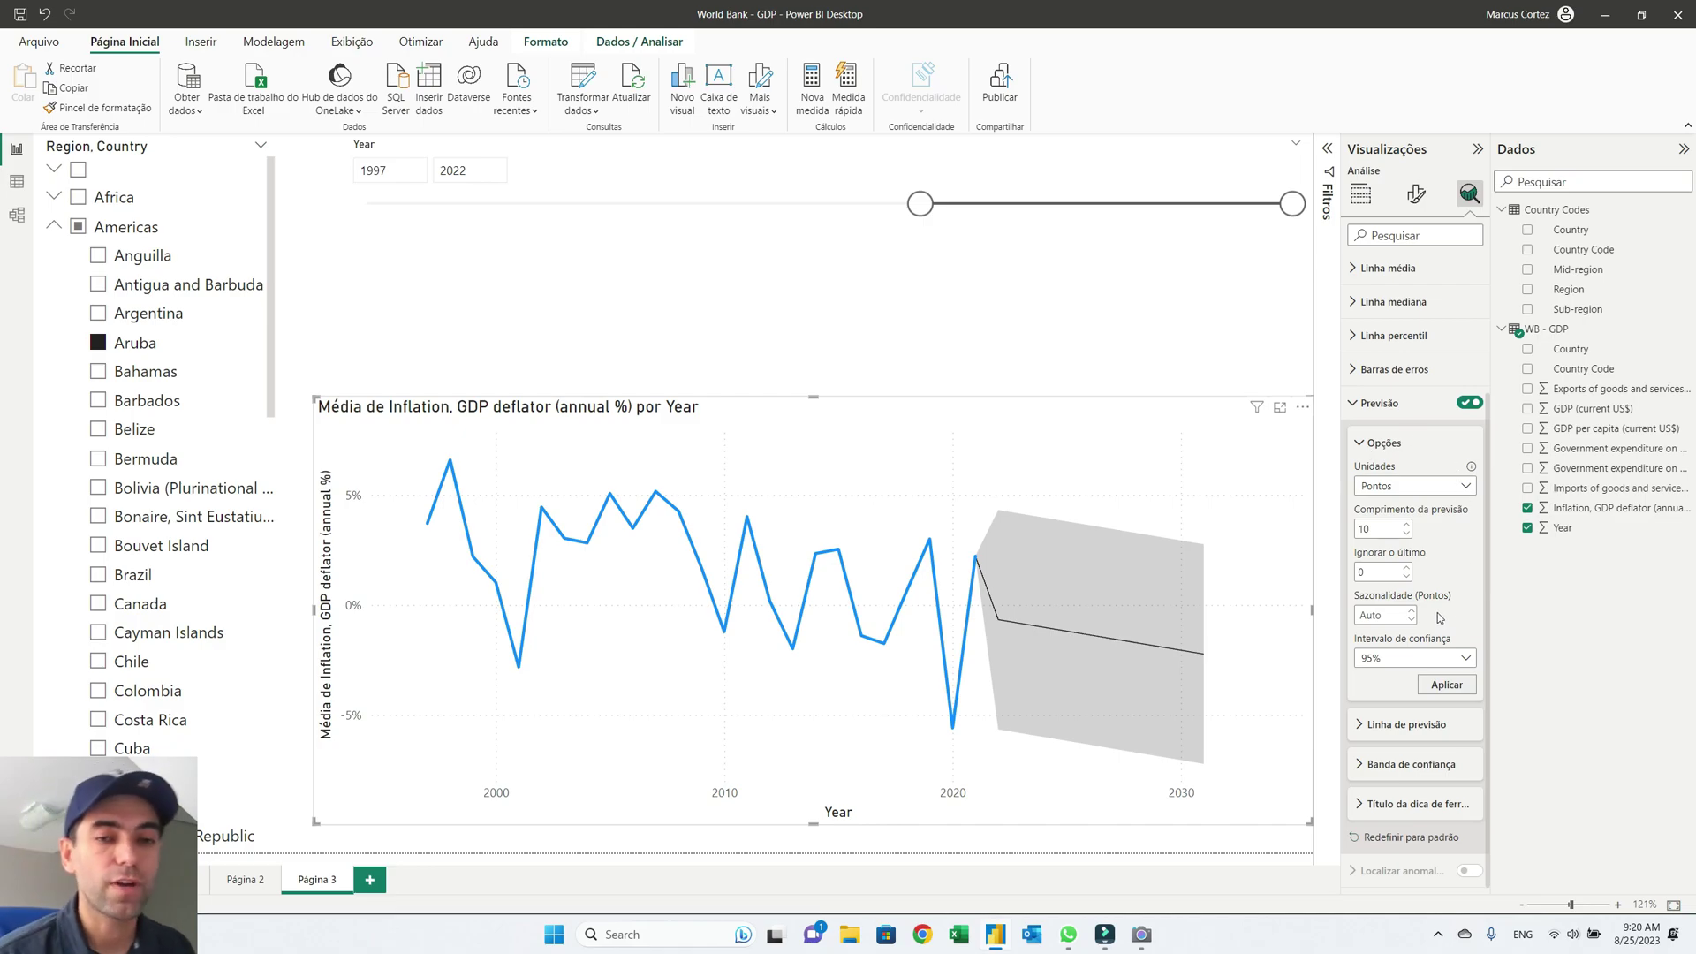
click(1420, 489)
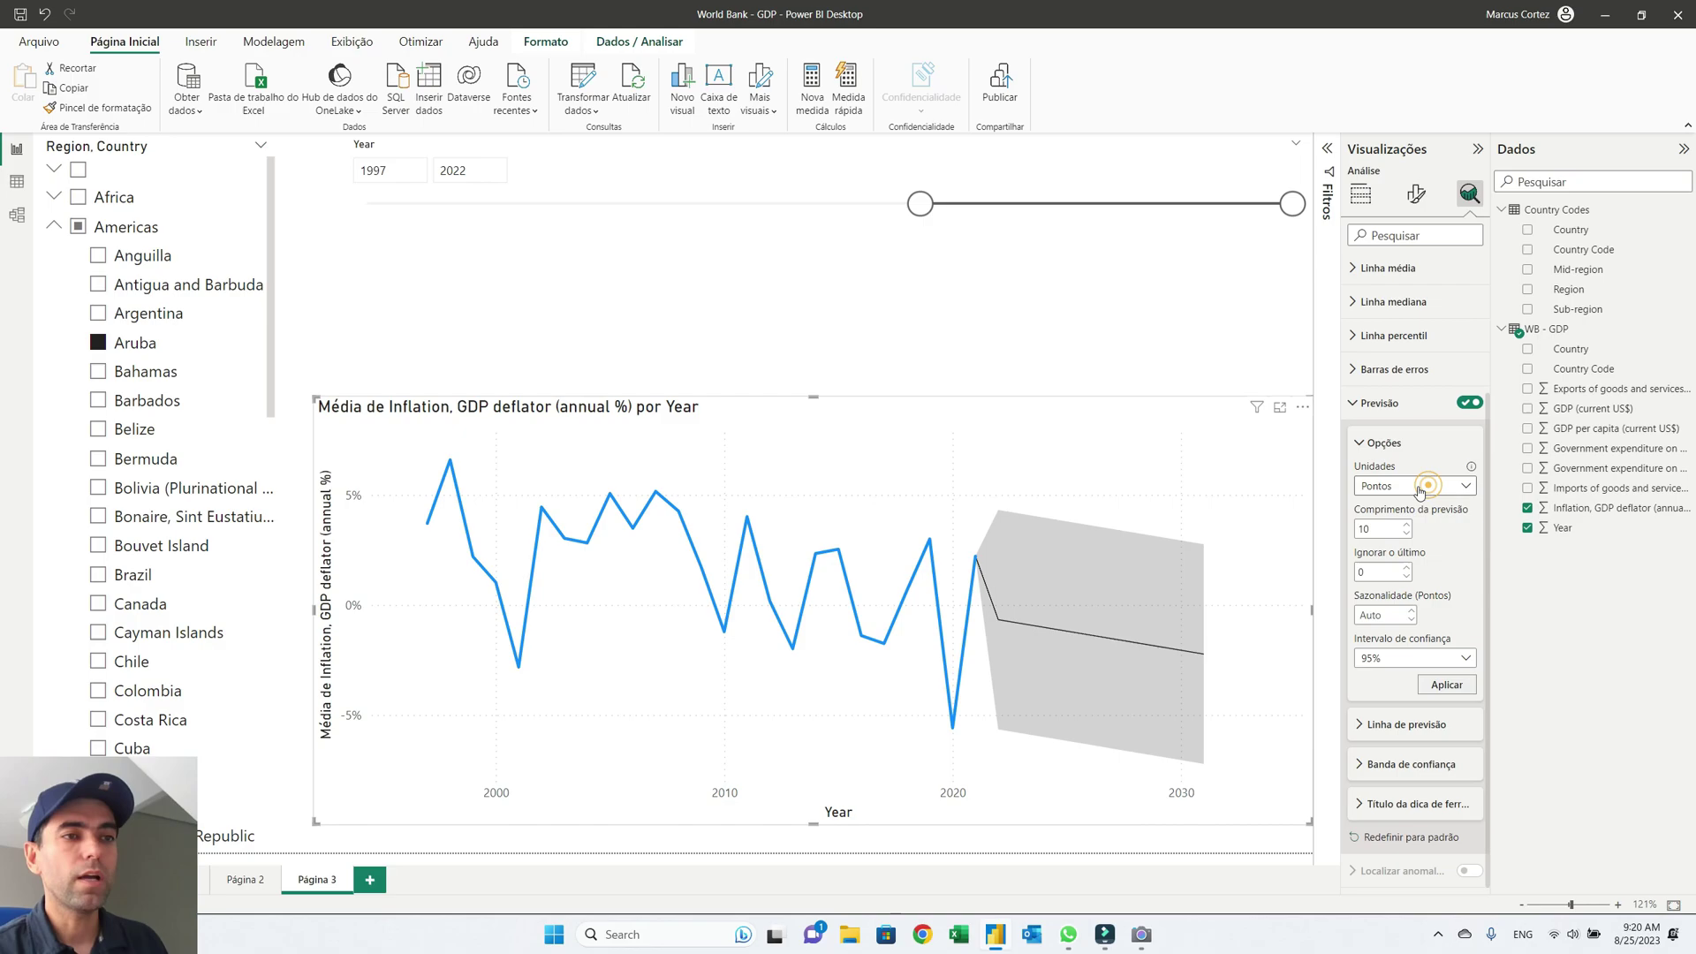
double_click(1378, 526)
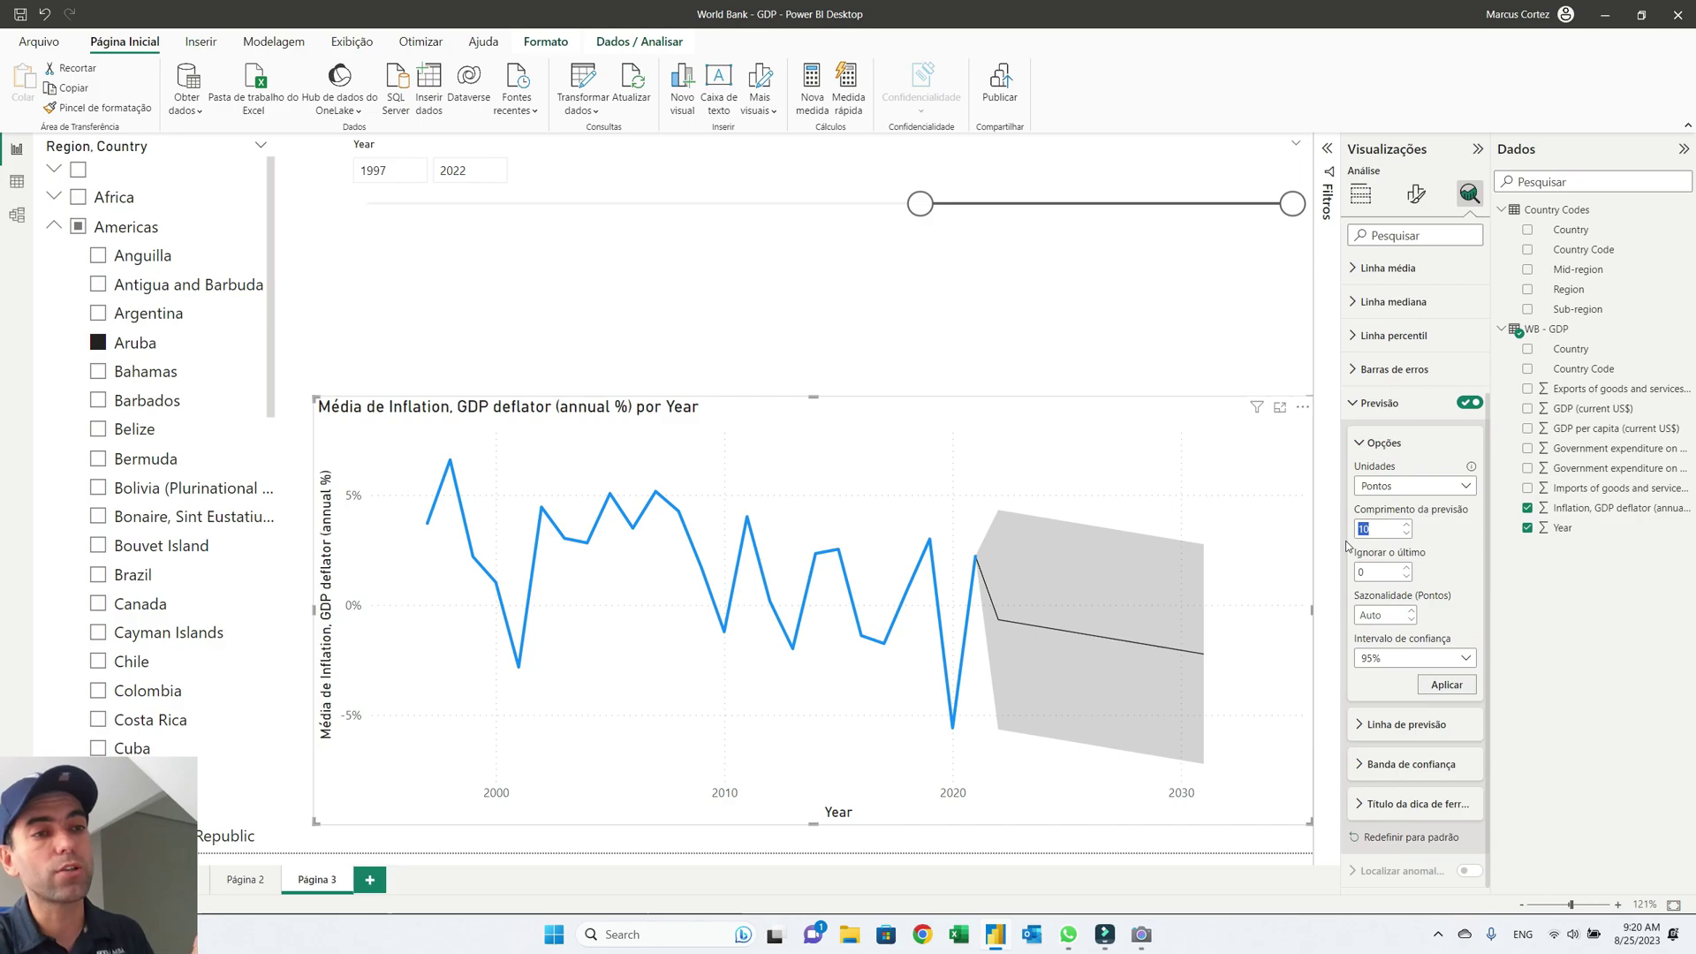
text(5)
click(1446, 686)
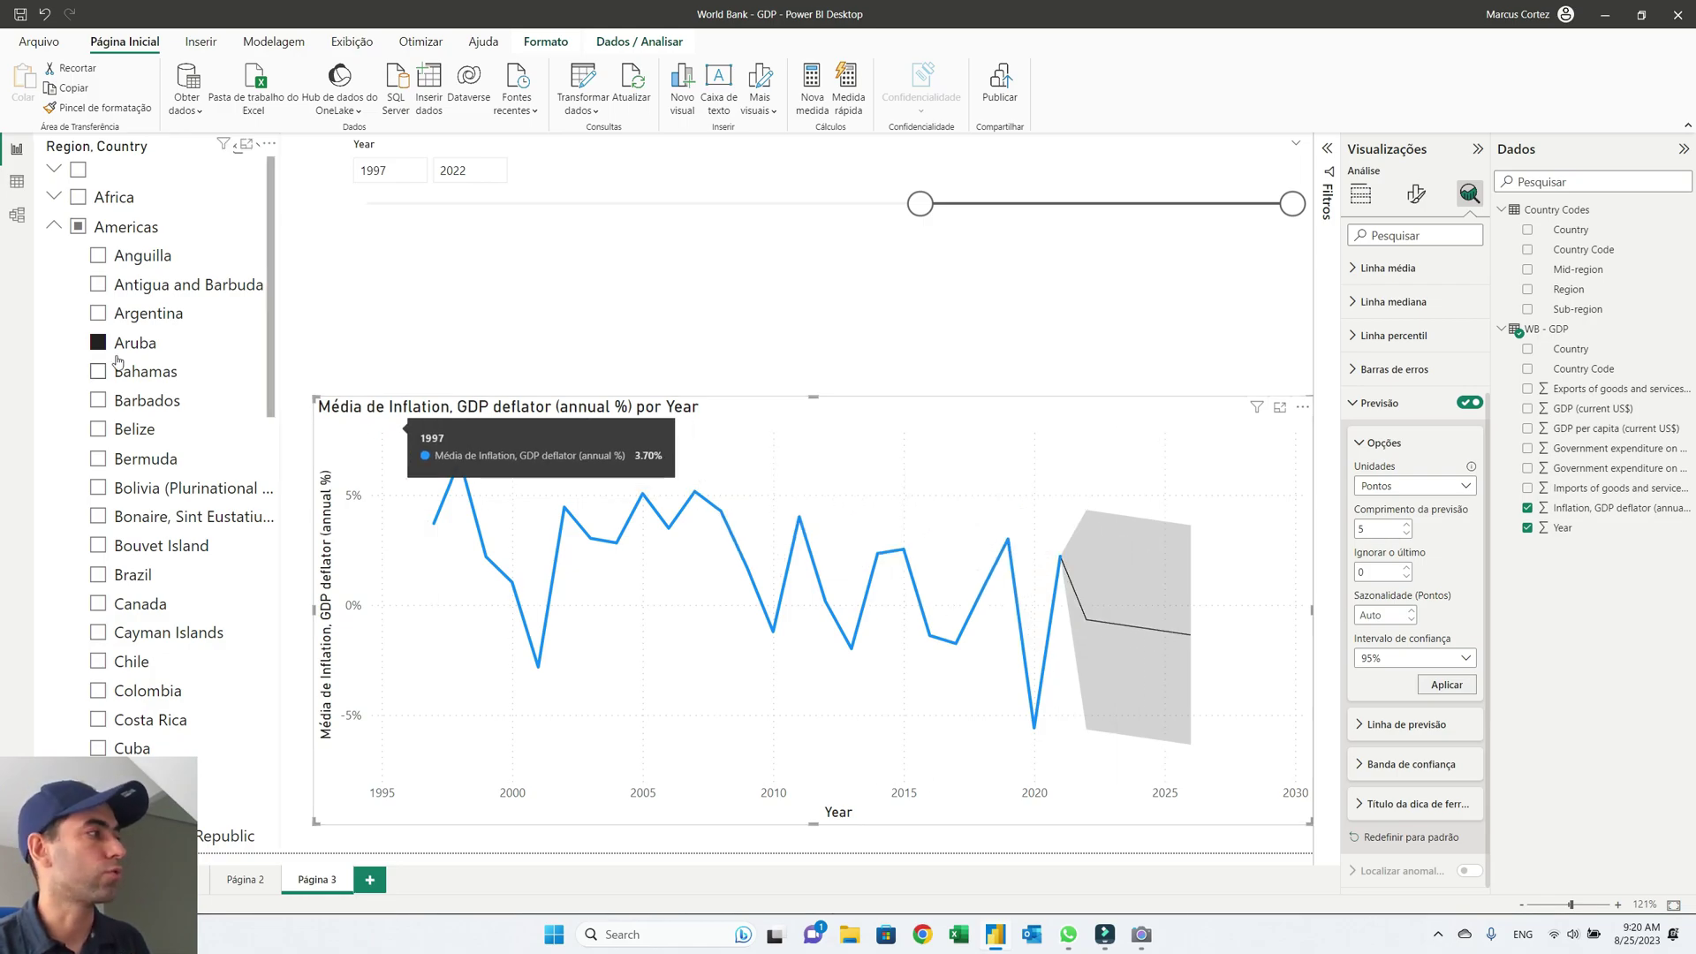
- Switch the country filter to Brazil and make the inflation chart's forecast ignore the last 2 points (Ignorar o último)
click(98, 576)
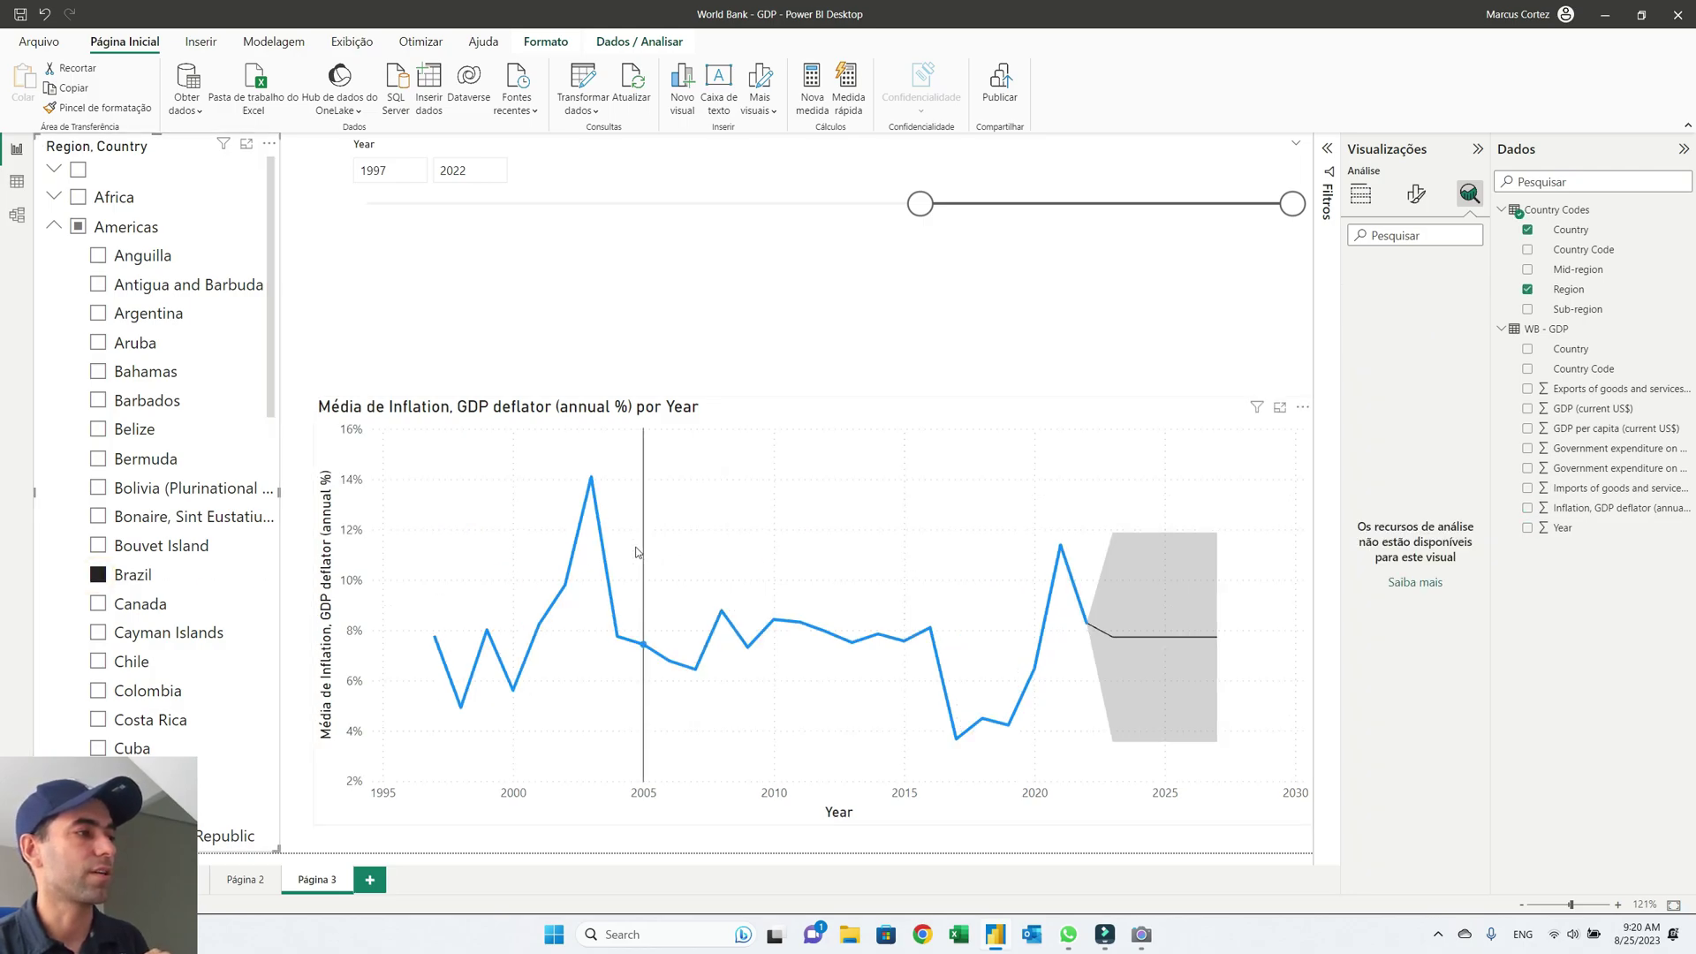
mouse_move(1100, 626)
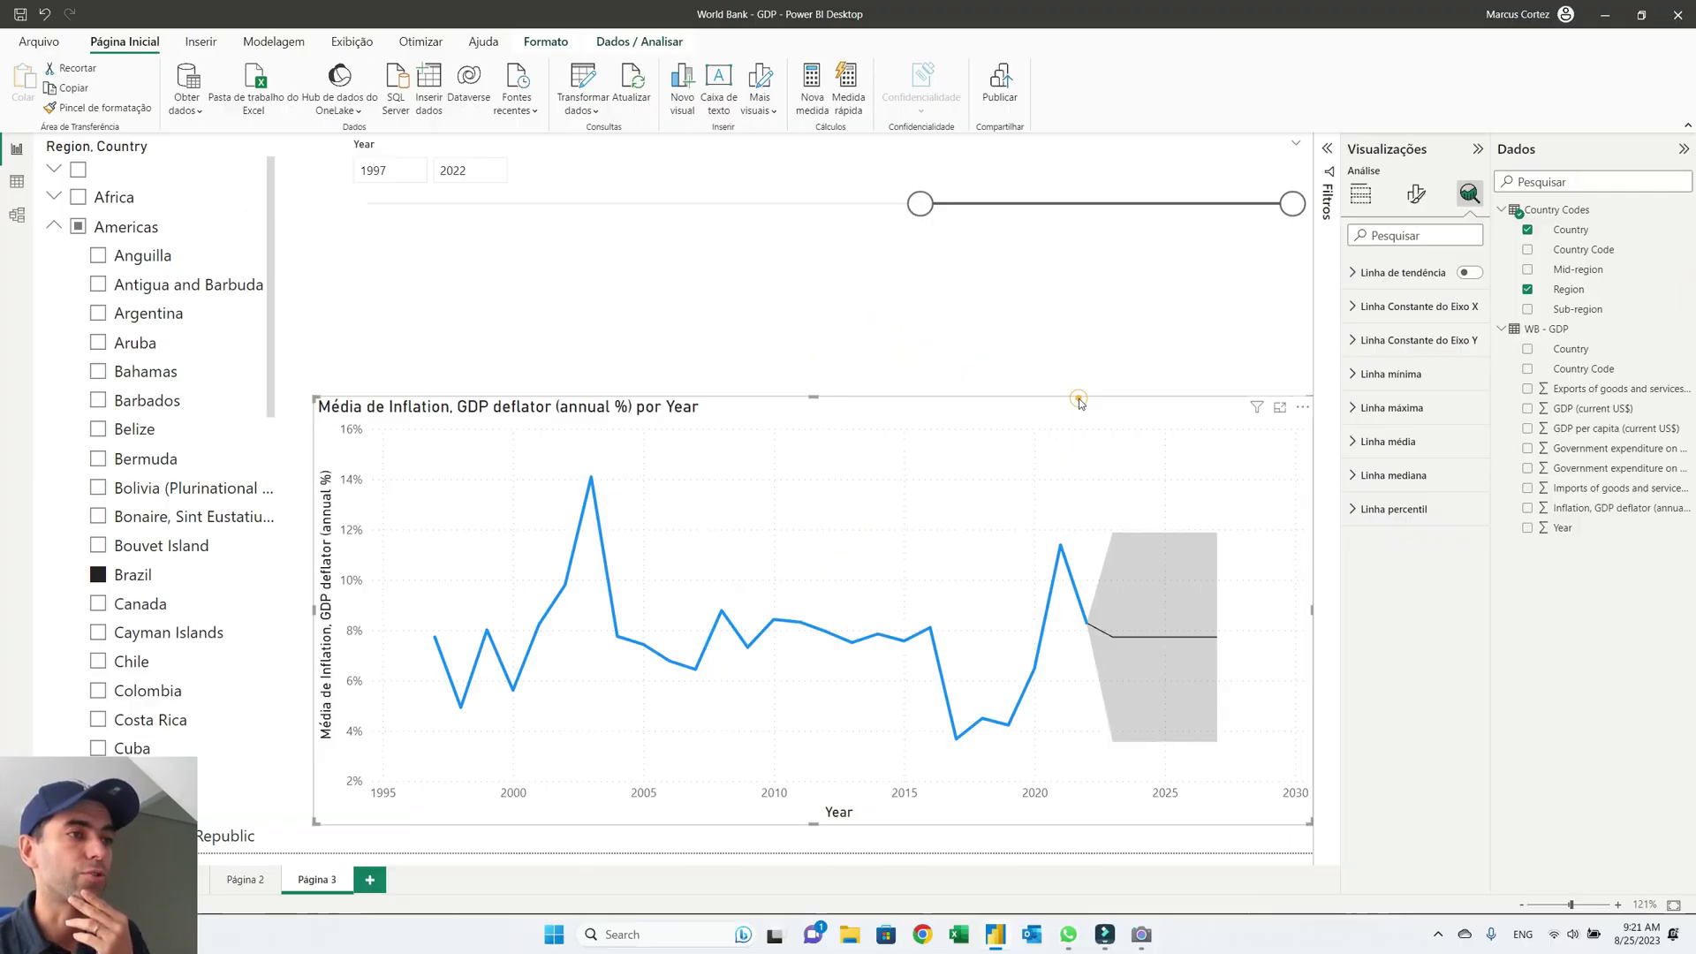
click(1080, 403)
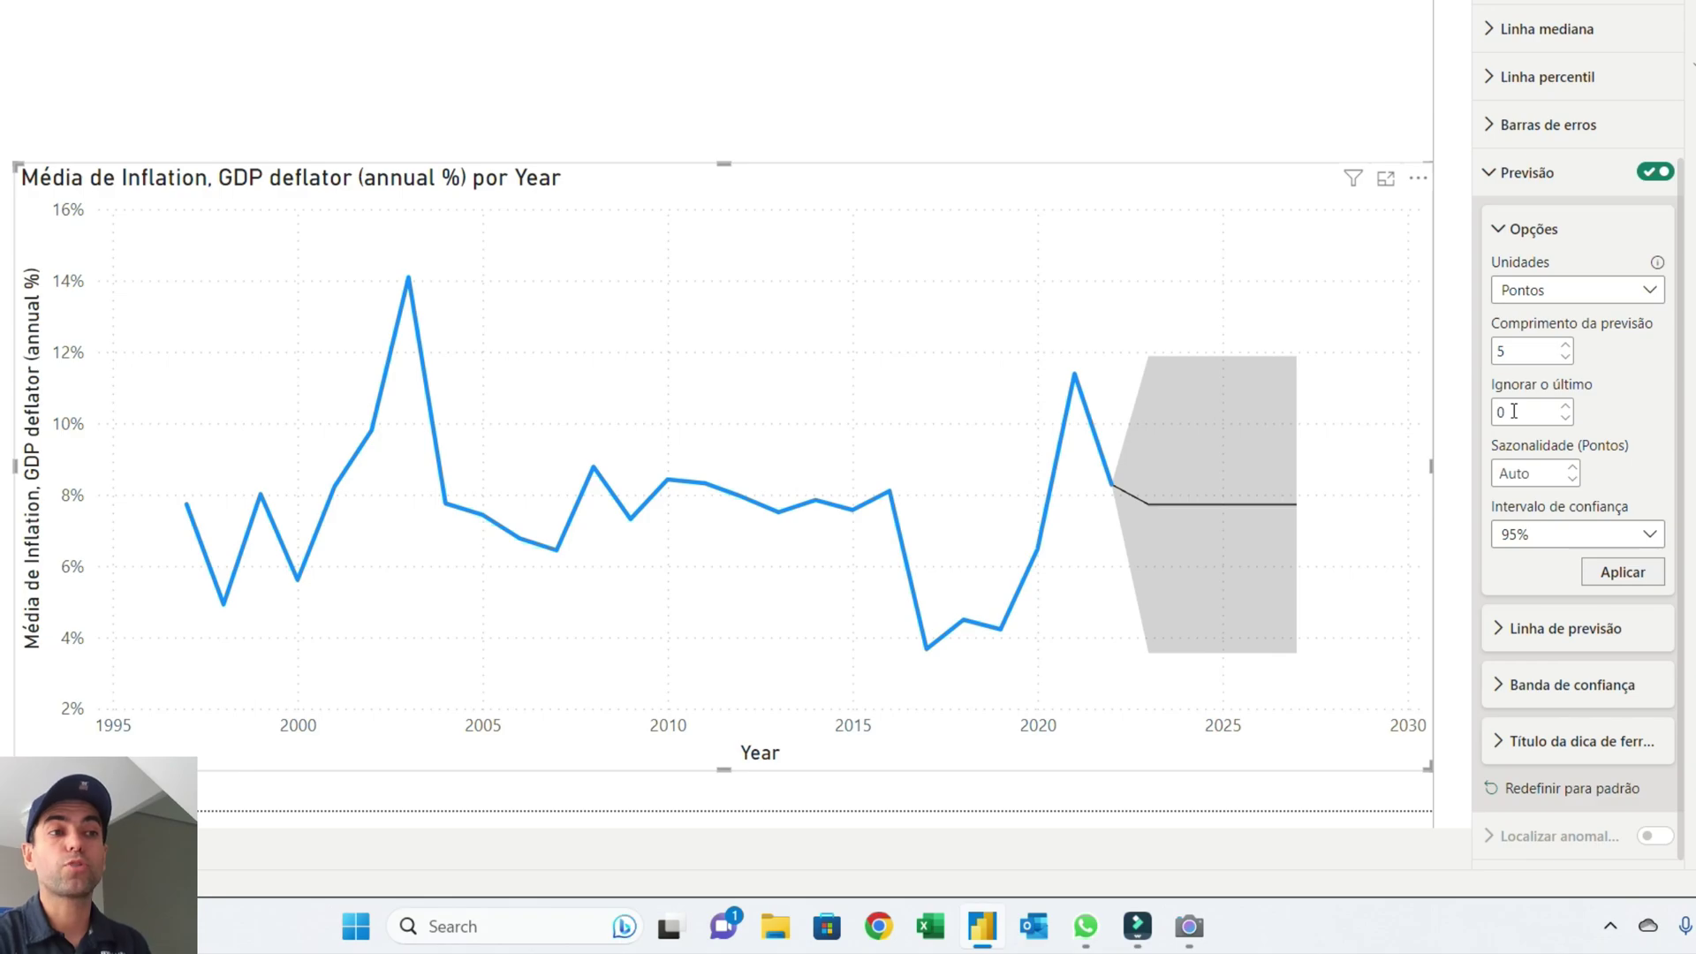
double_click(1514, 410)
text(2)
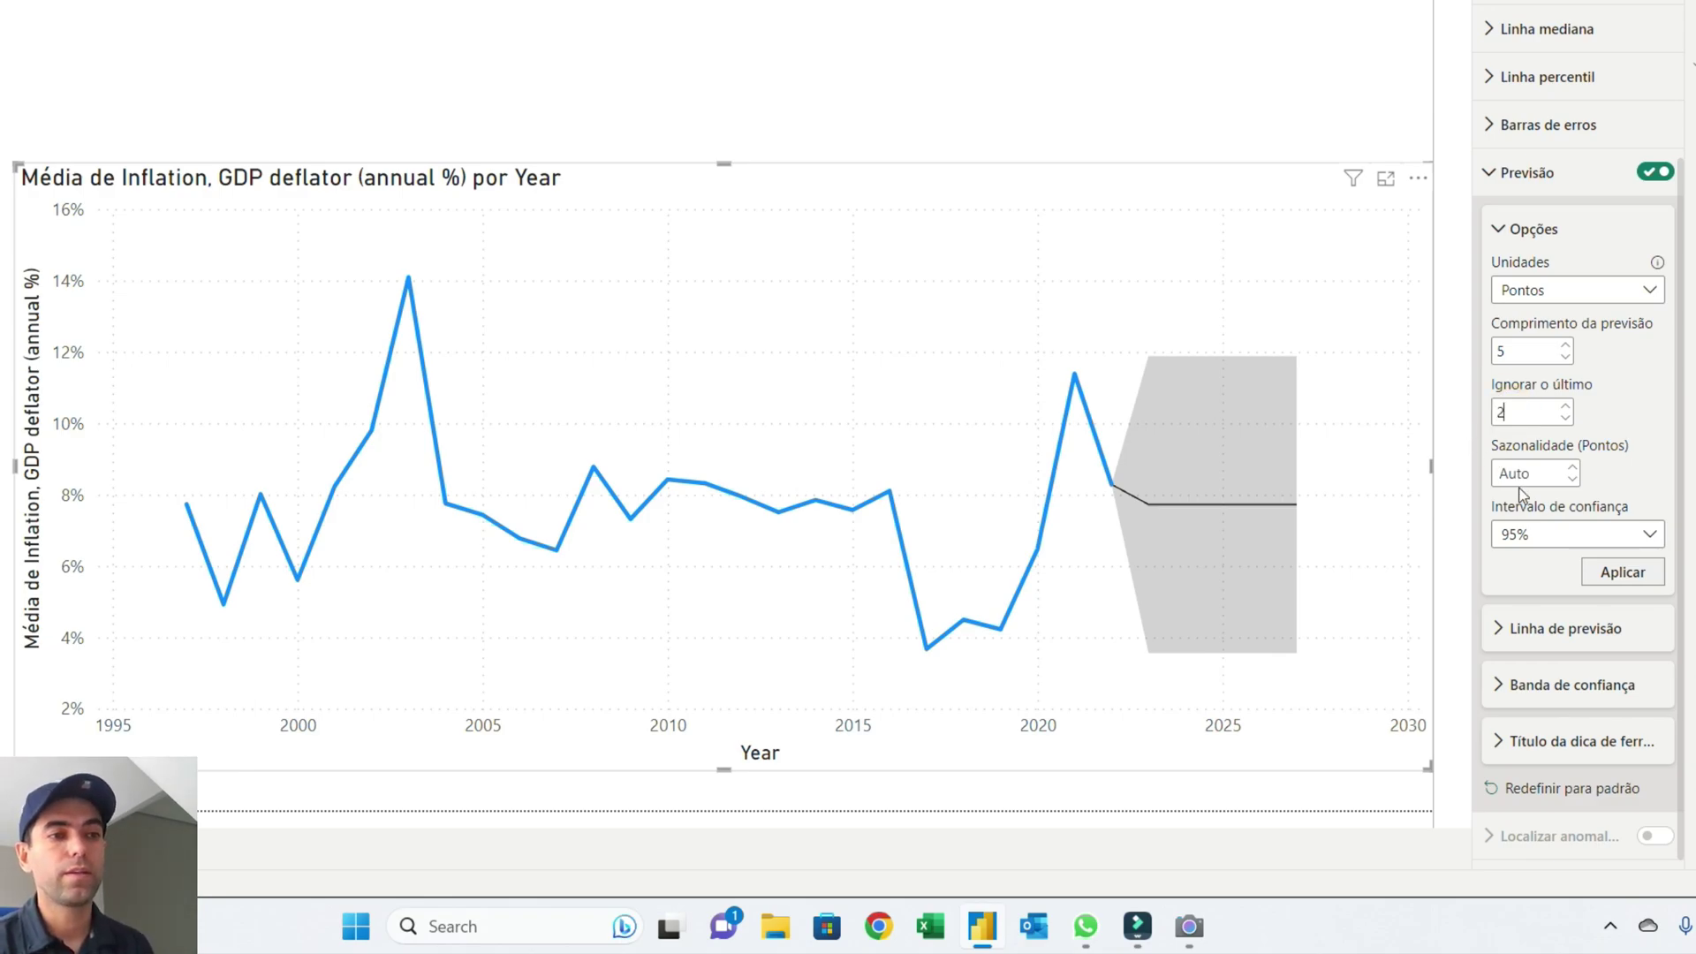
click(1634, 576)
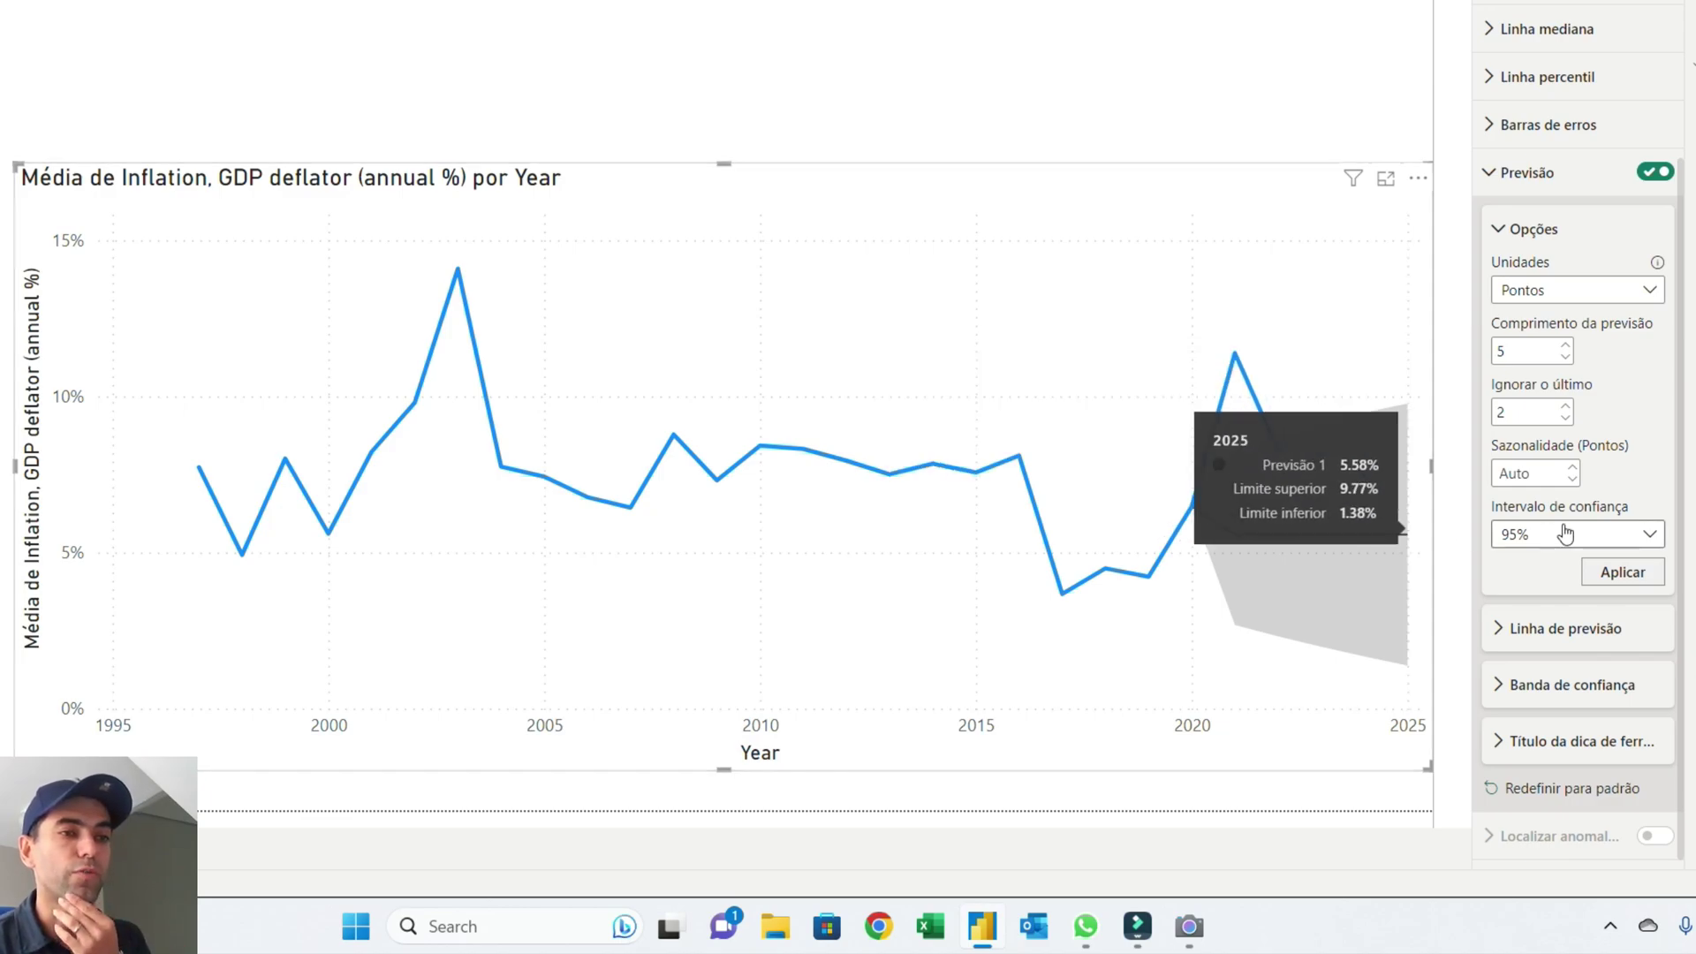
- Set the forecast's seasonality (Sazonalidade) to 10 points and inspect the 2023 forecast point
click(1534, 473)
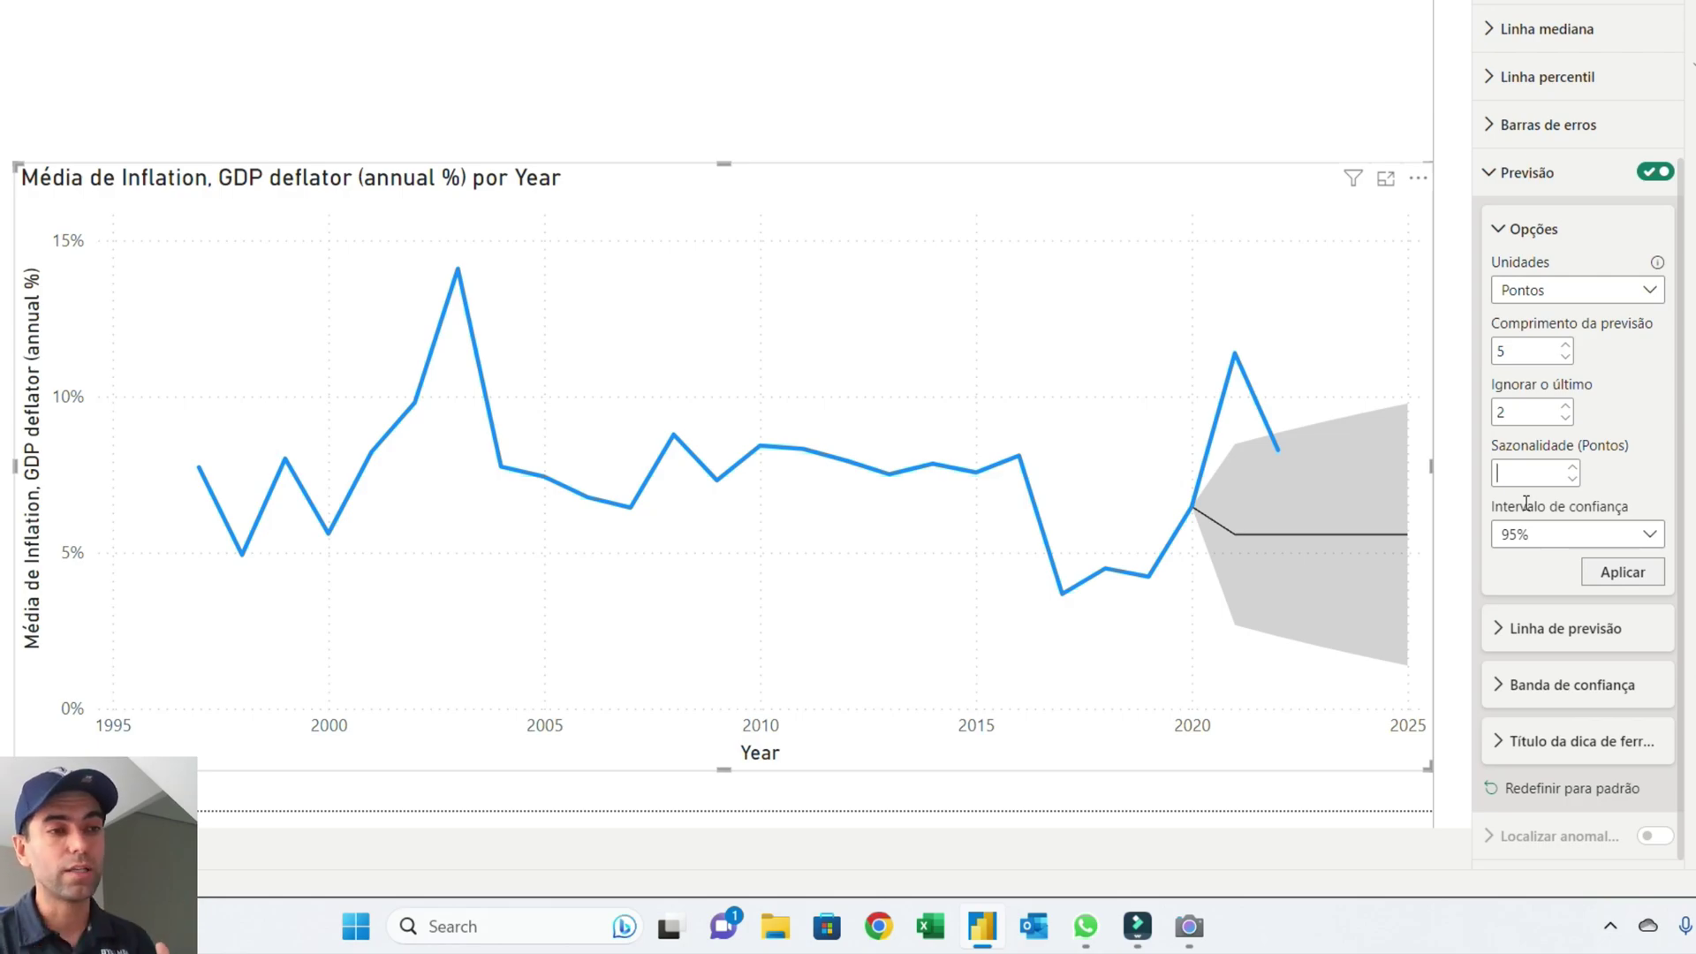
text(10)
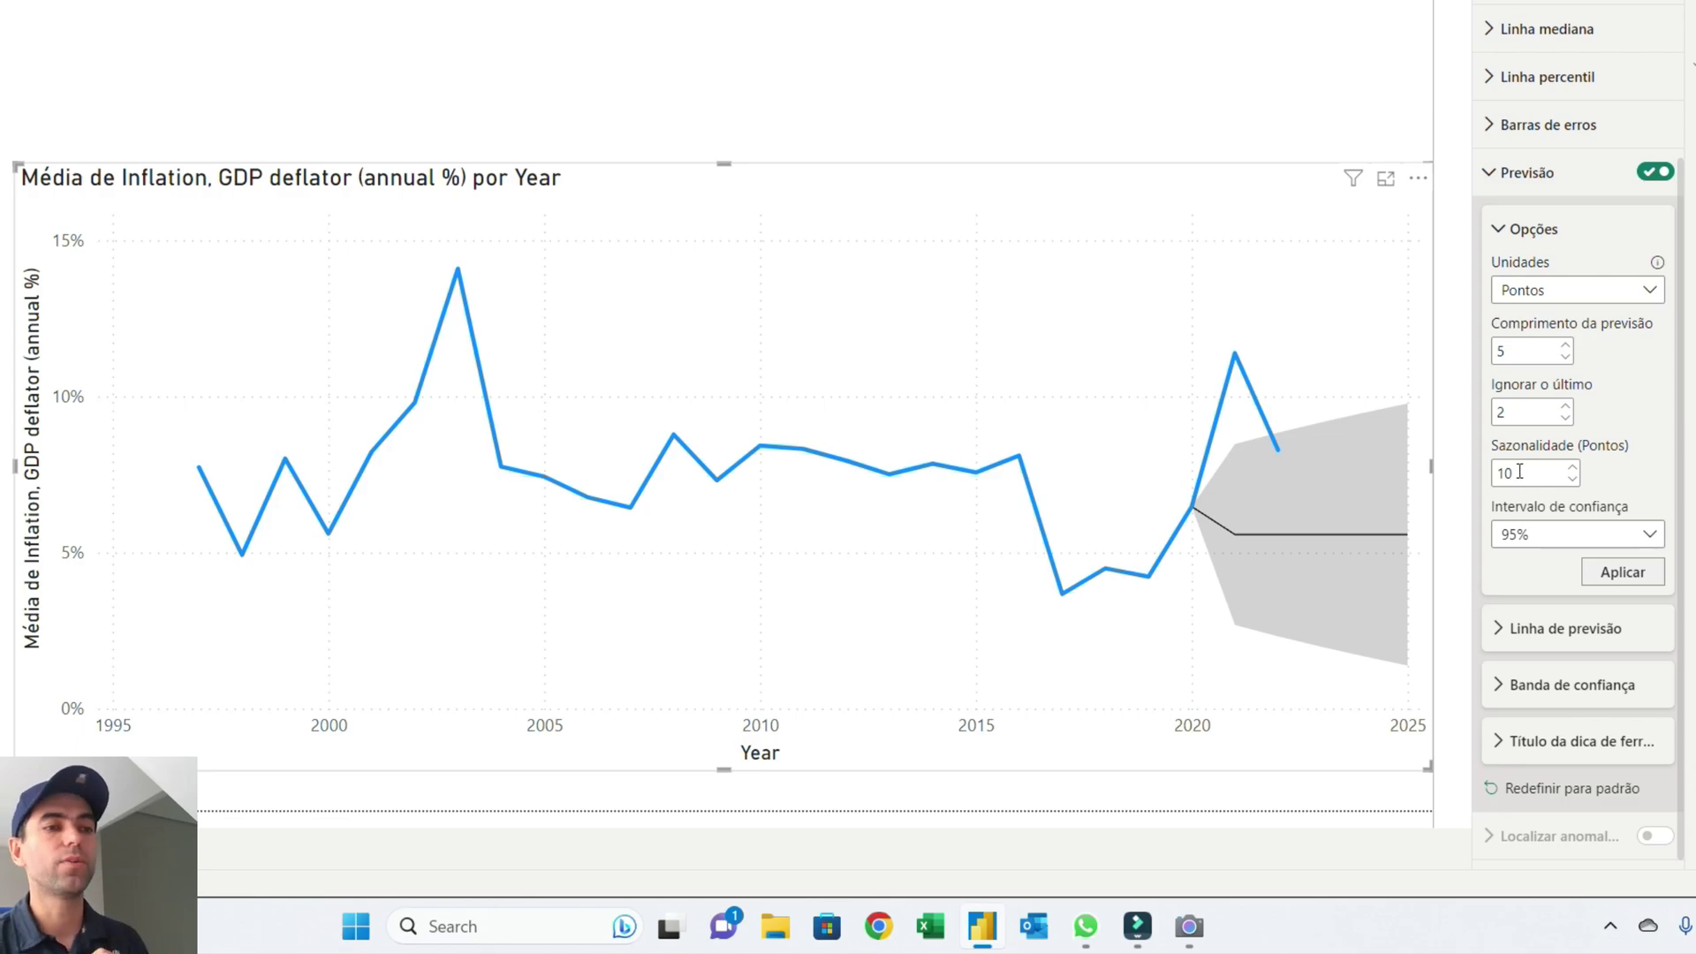
click(1625, 569)
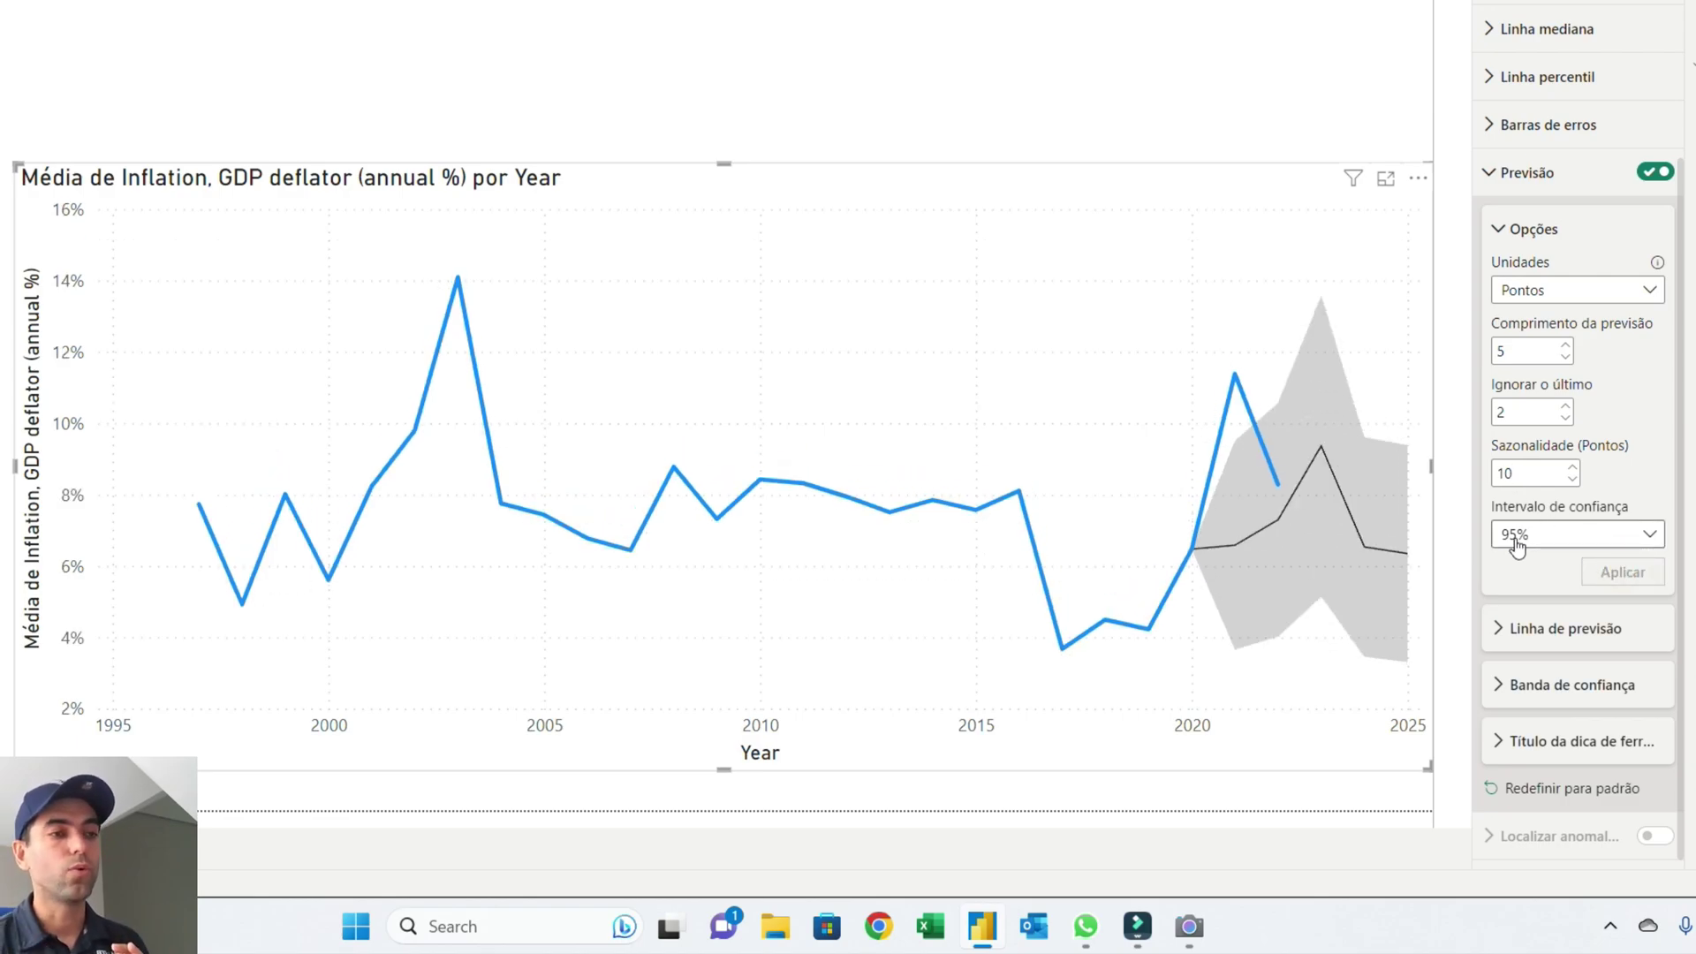
mouse_move(1343, 528)
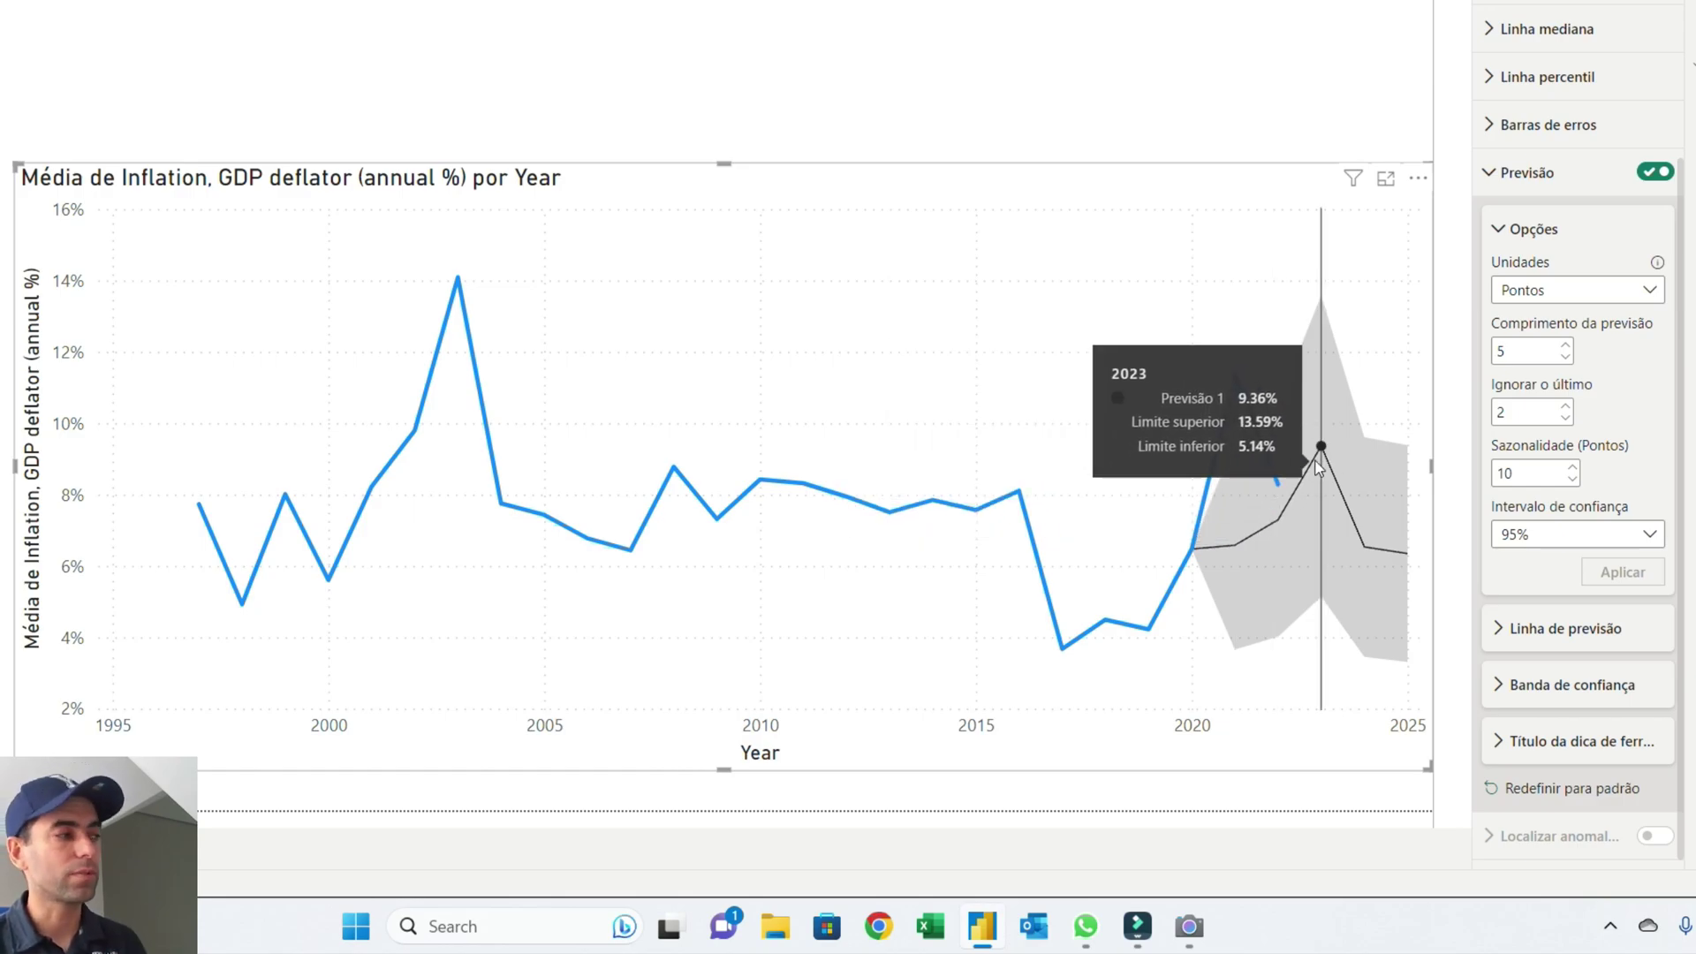
- Switch the country filter to Argentina and set the forecast's ignored last points (Ignorar o último) to 0
click(106, 5)
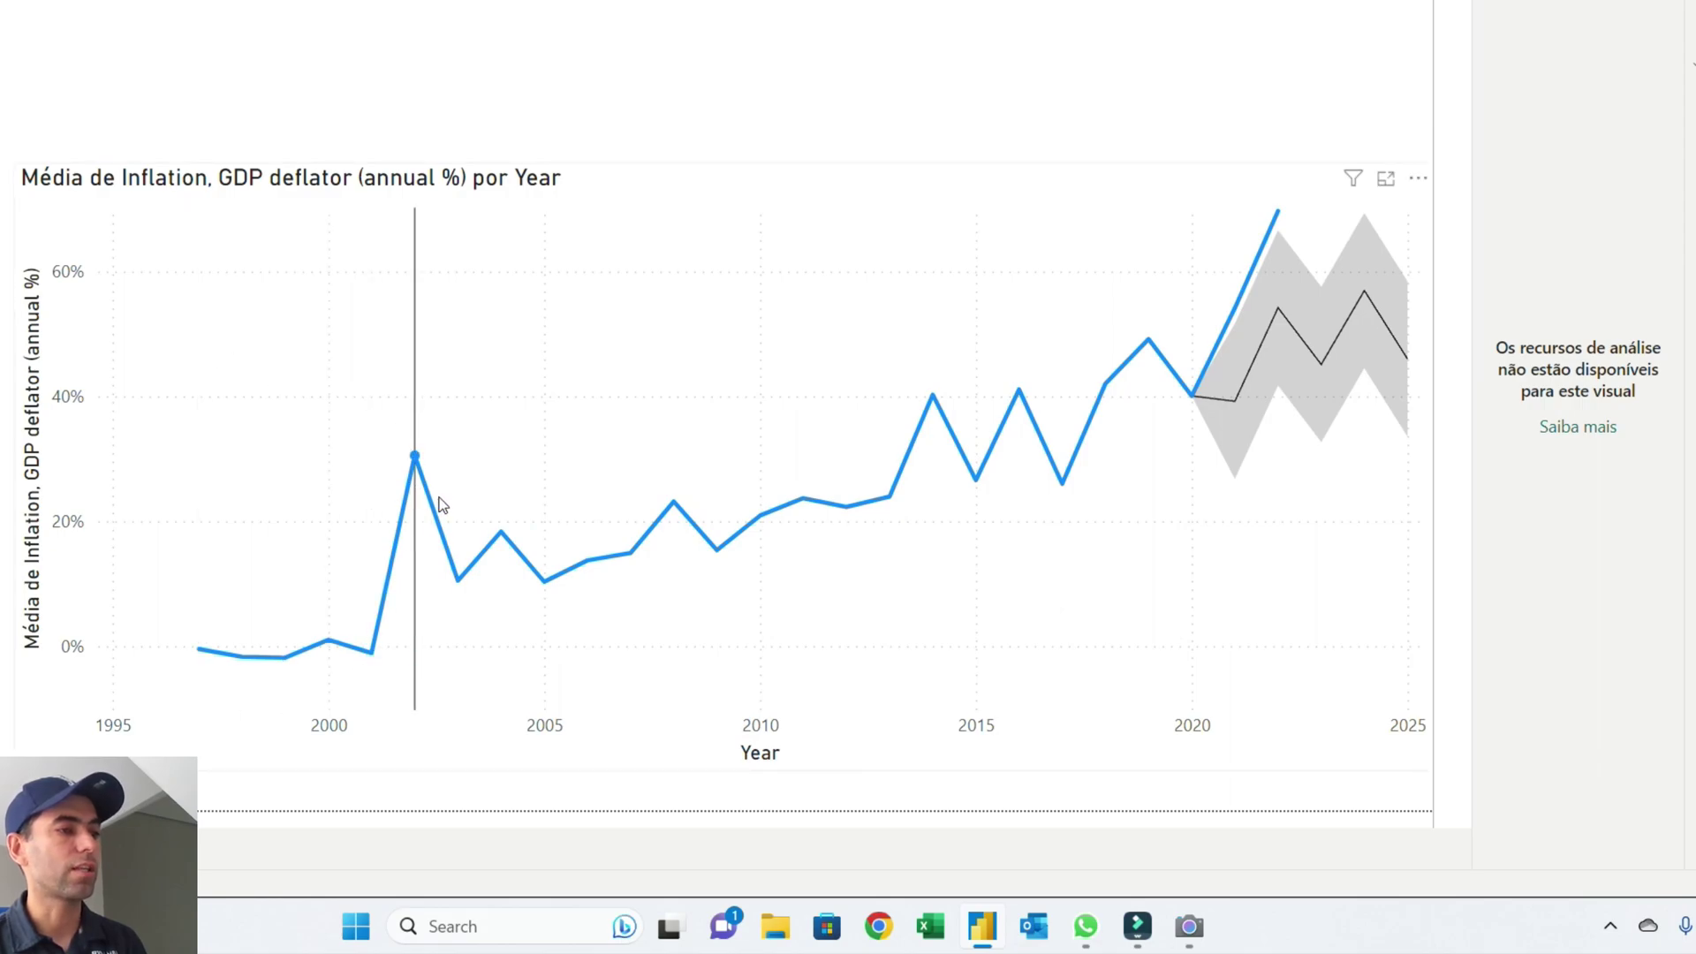
mouse_move(458, 558)
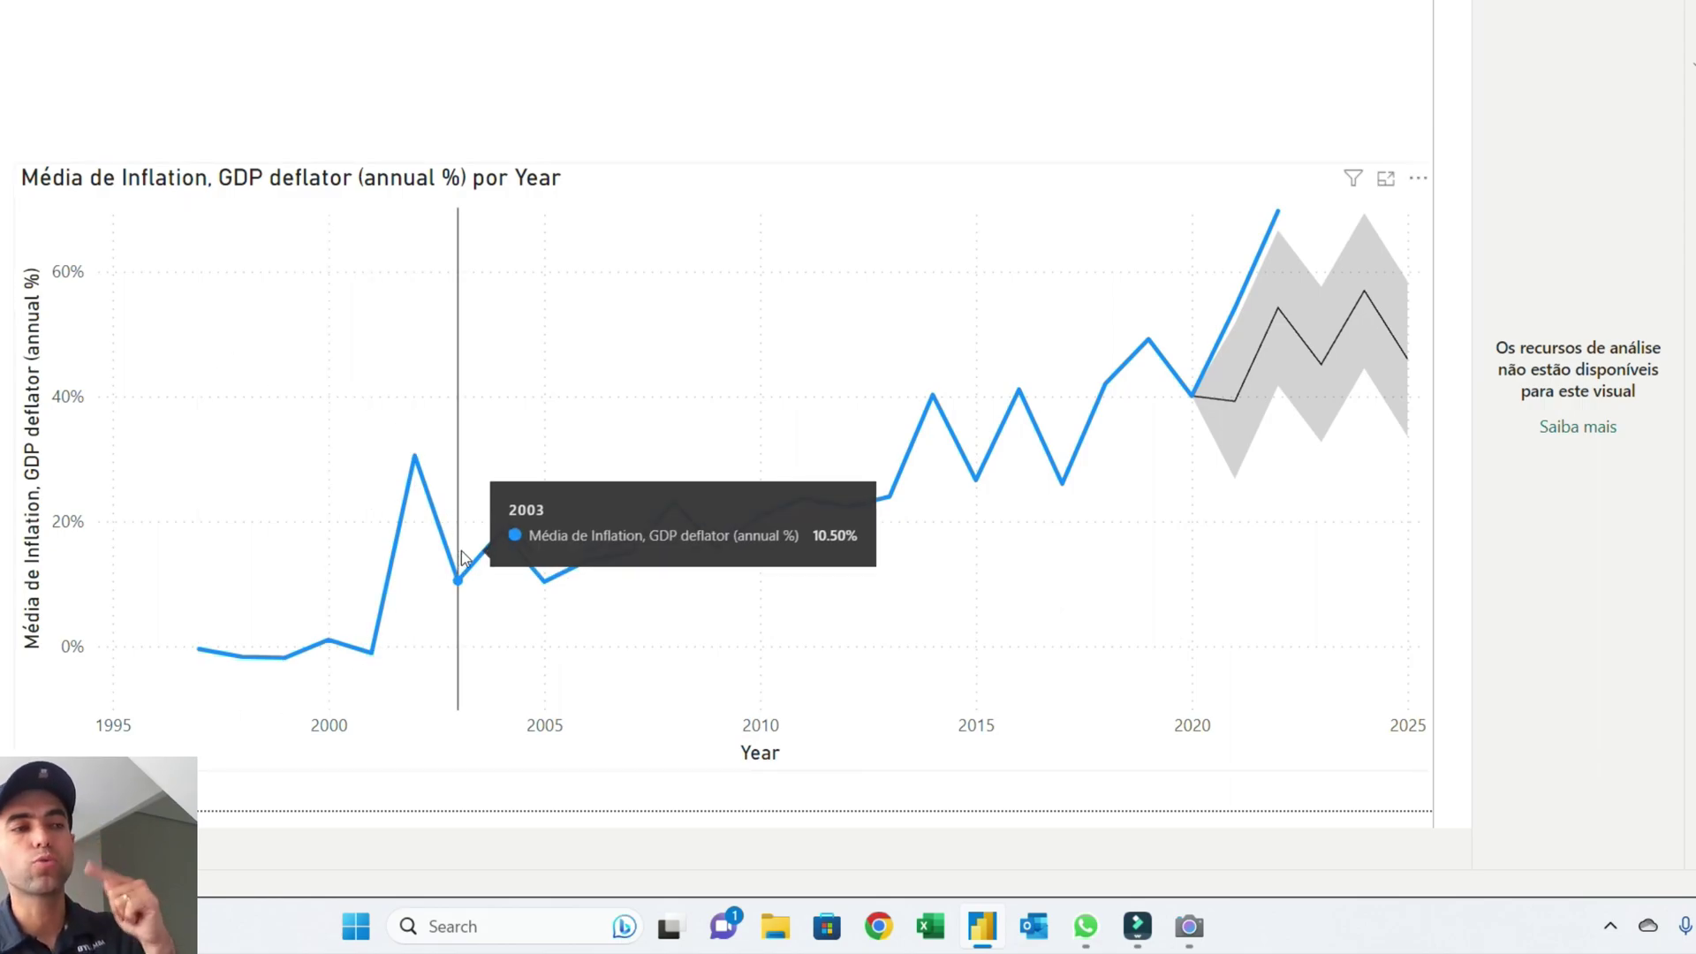
click(1176, 175)
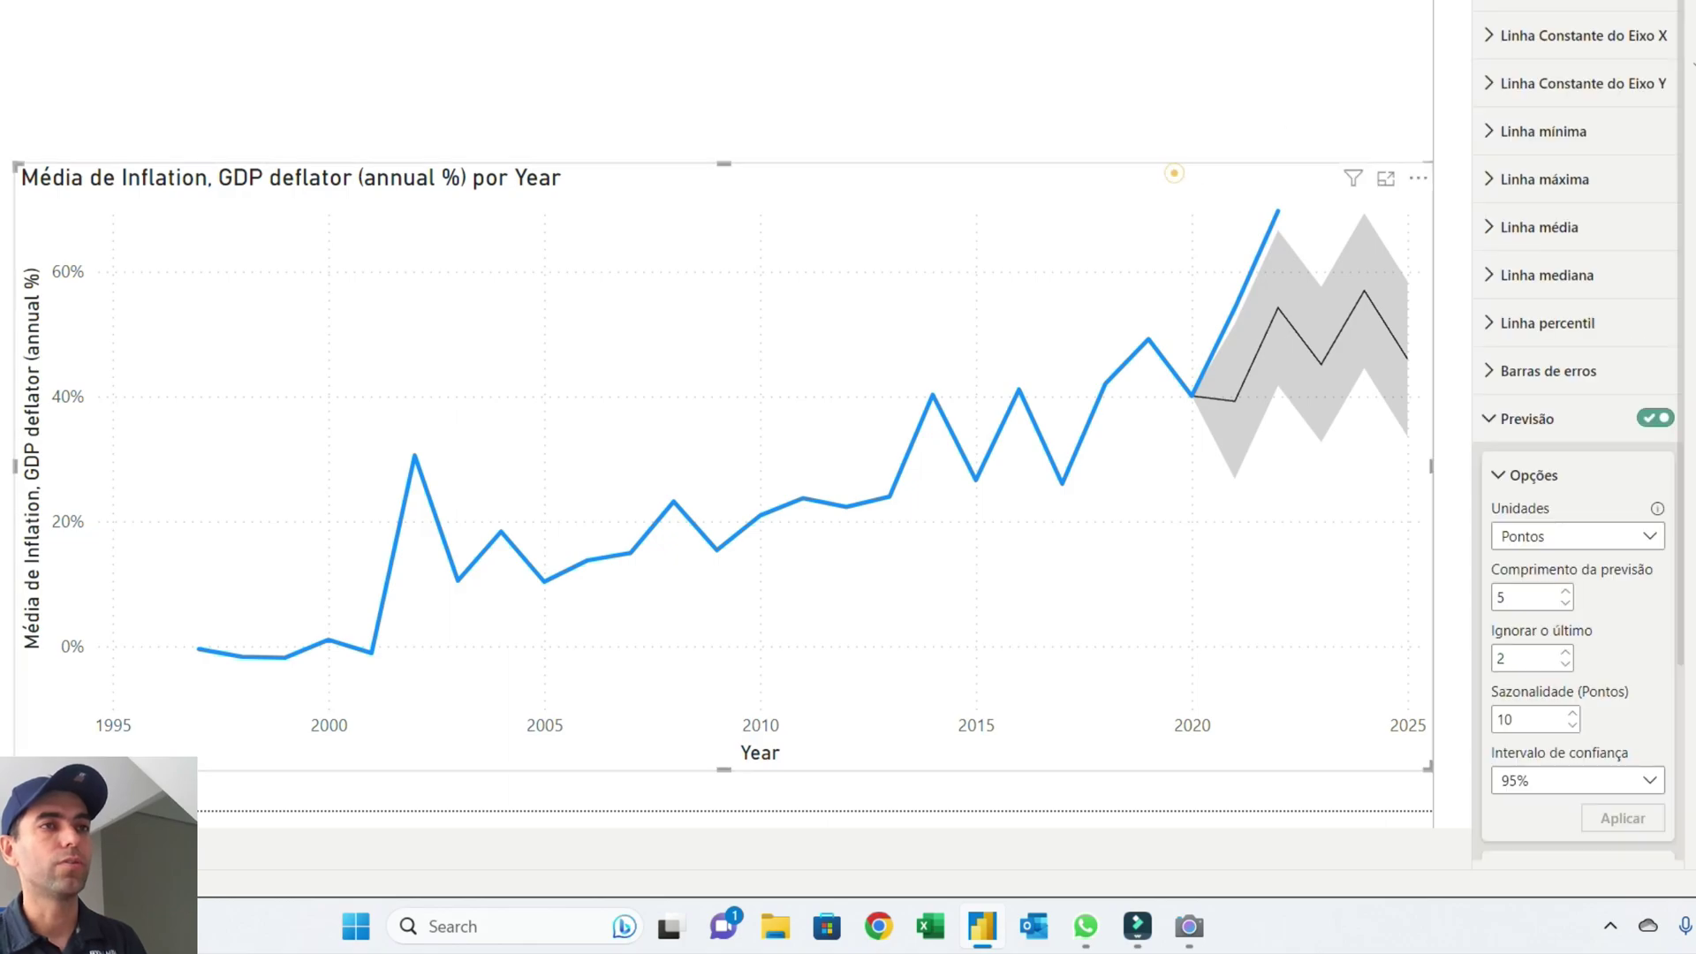
drag(1525, 658, 1479, 660)
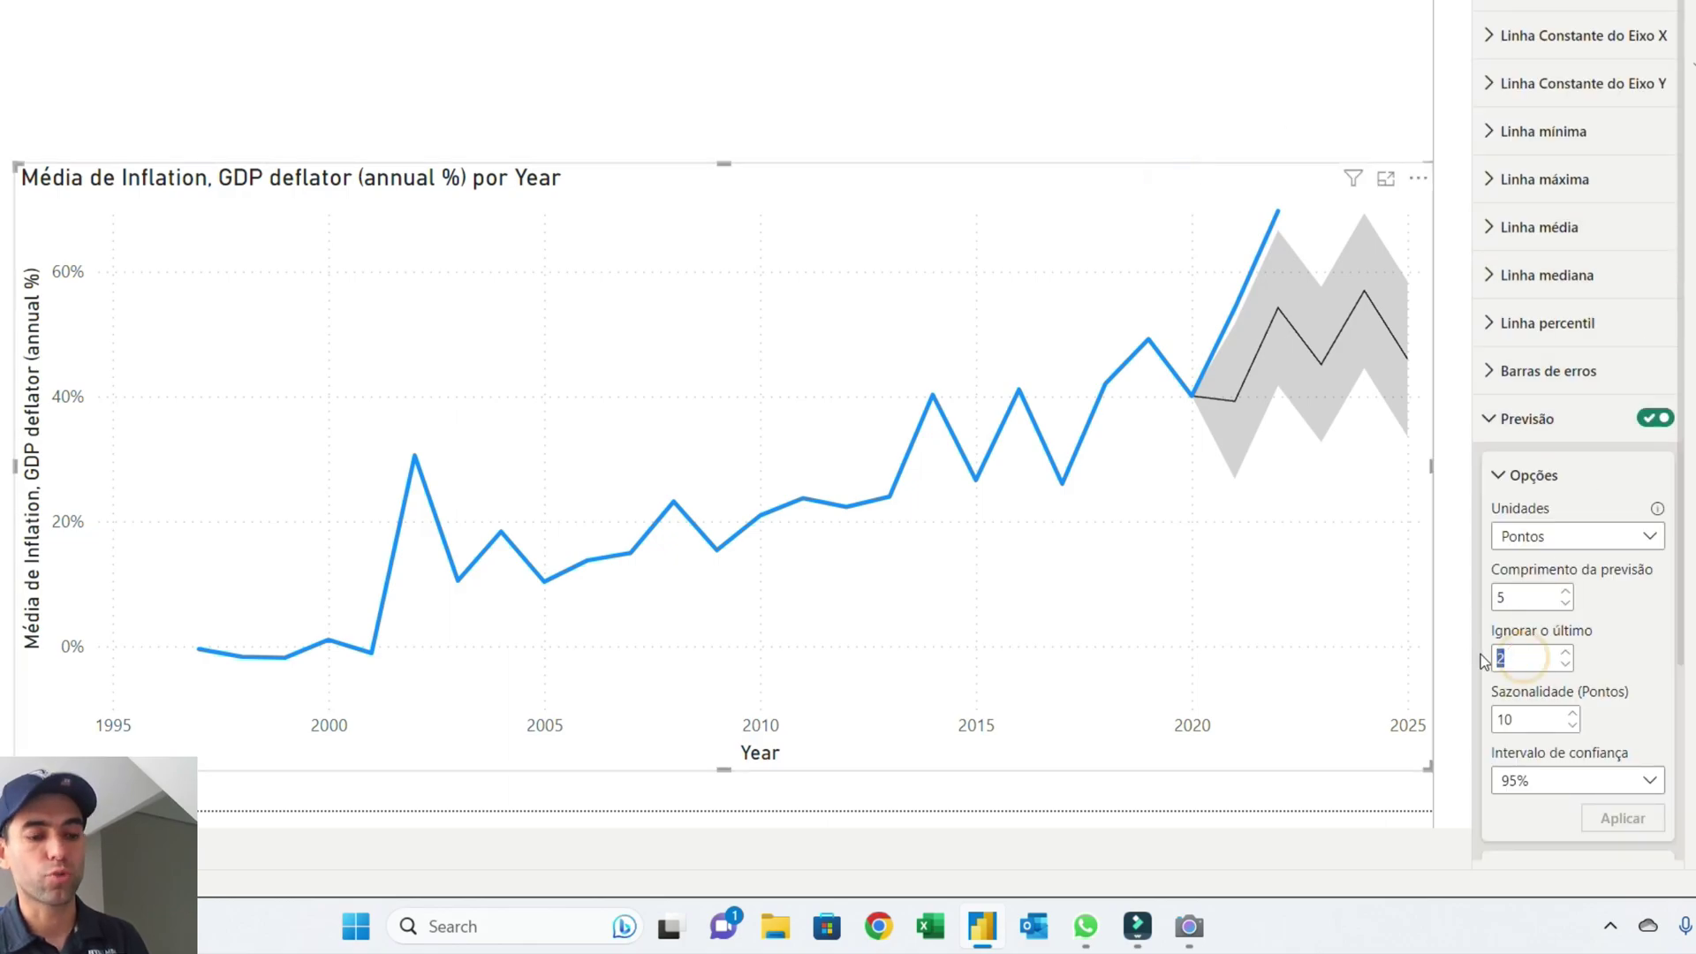
text(0)
click(1622, 818)
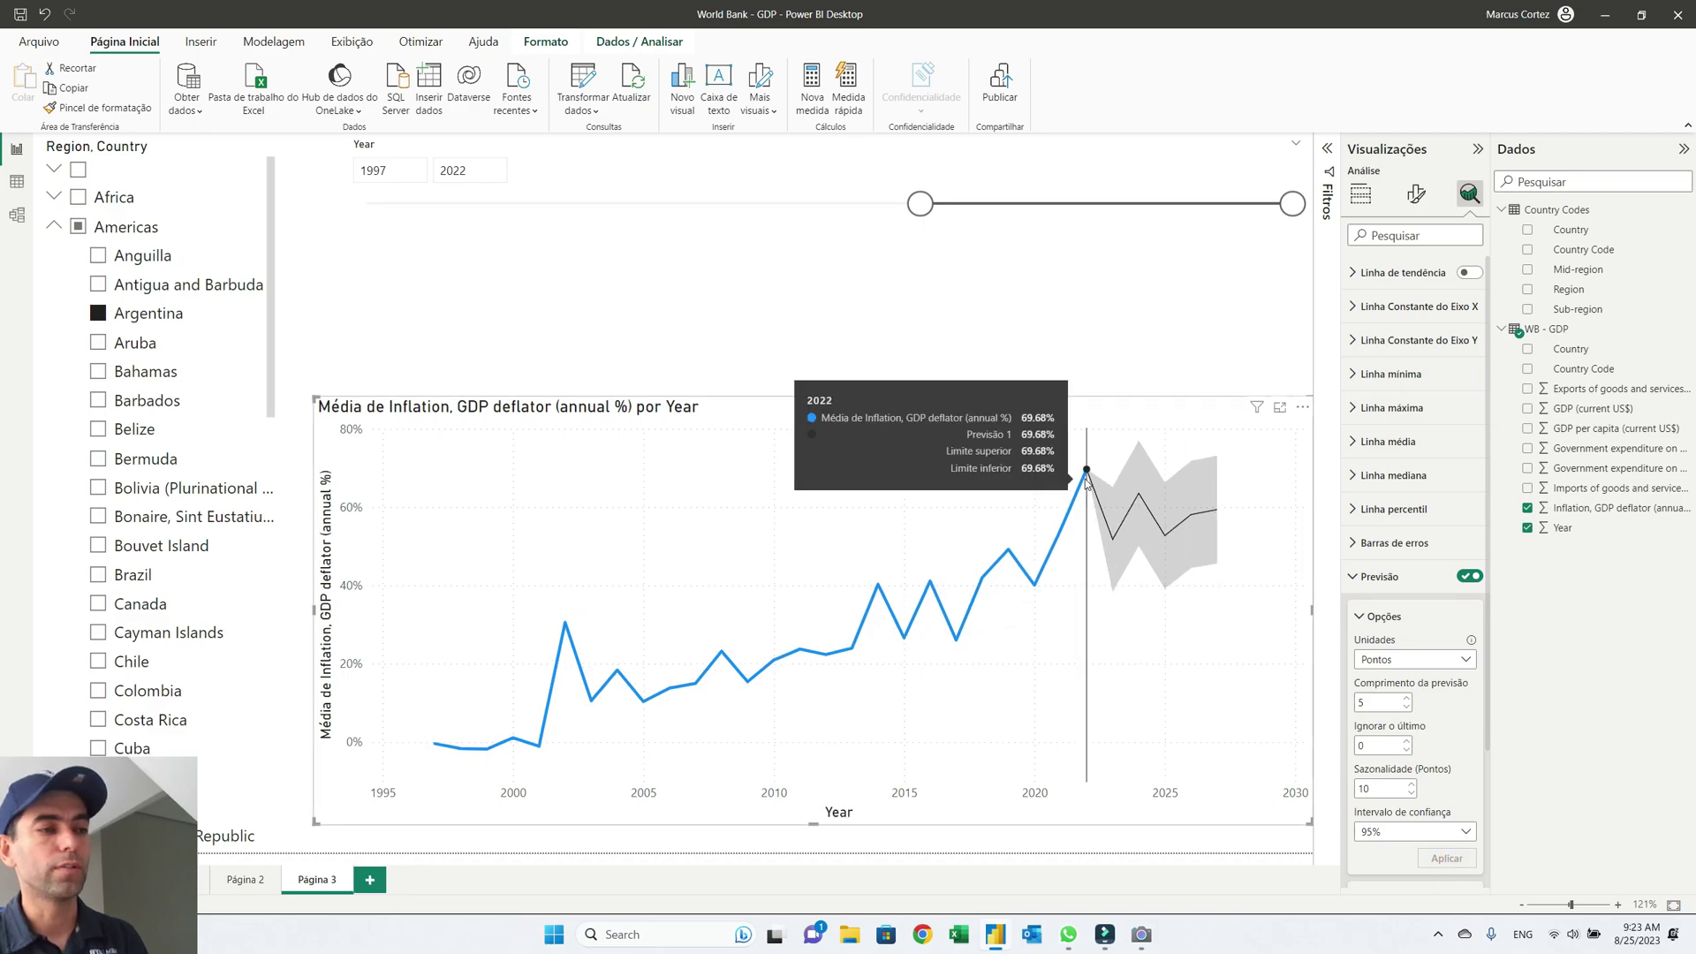
mouse_move(1094, 502)
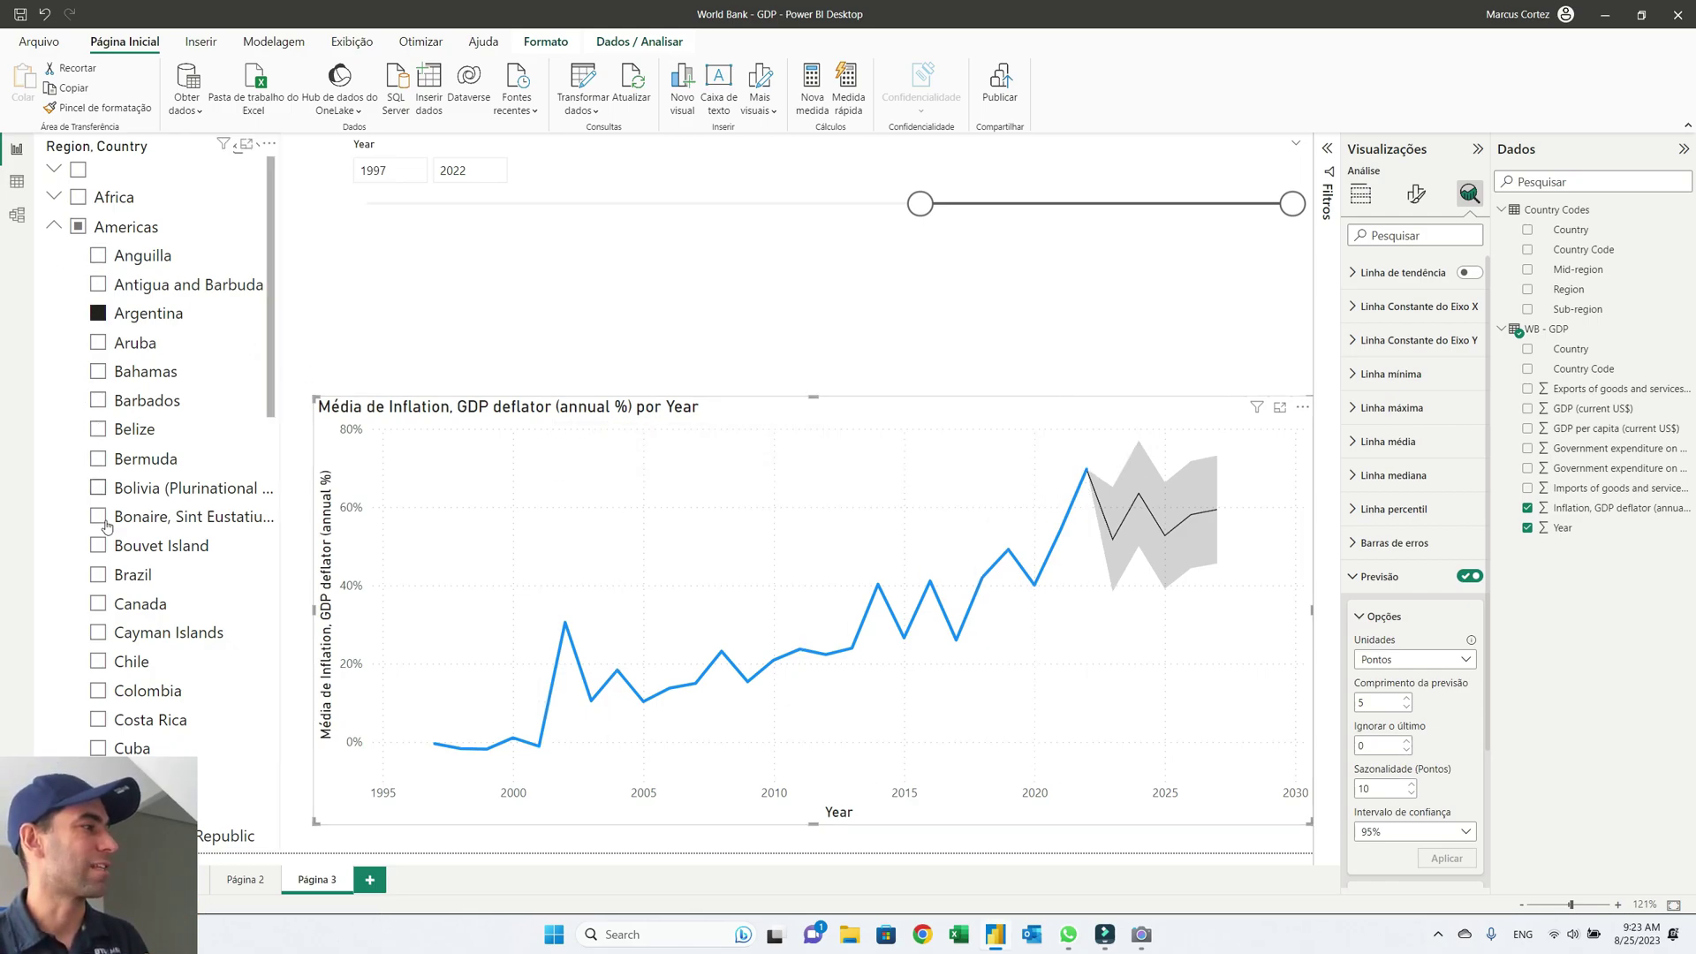
- Switch the country filter to Brazil and apply a 99% confidence interval (Intervalo de confiança) to the inflation forecast
click(98, 574)
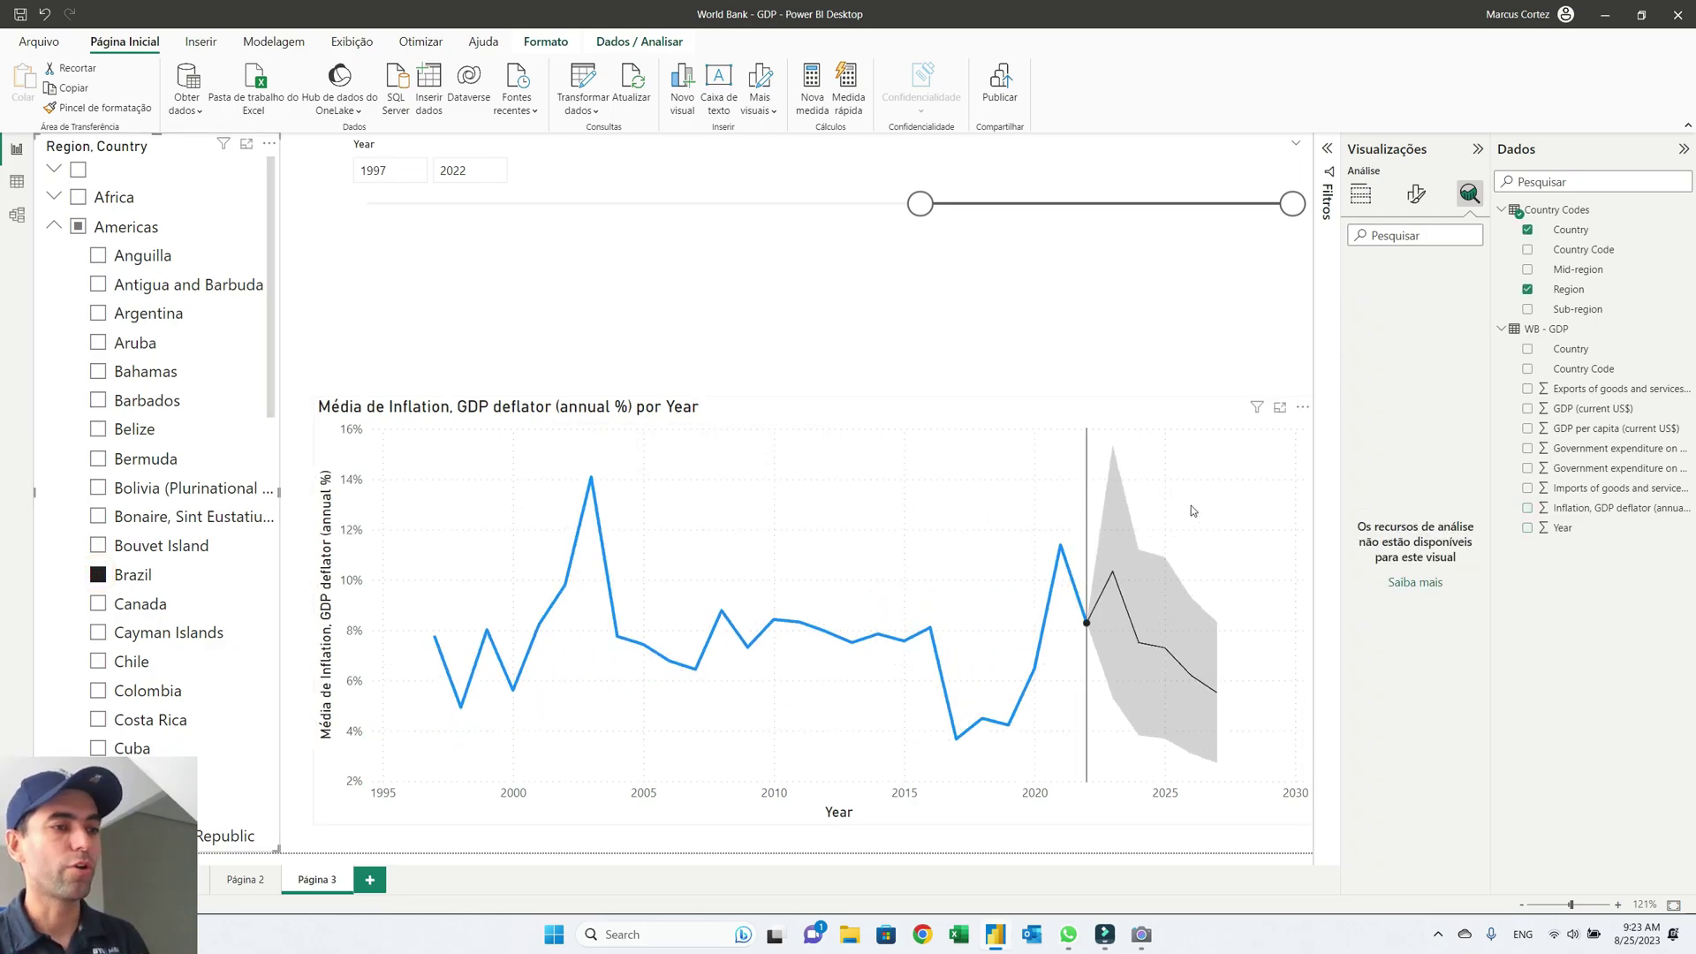
click(1109, 575)
click(1431, 658)
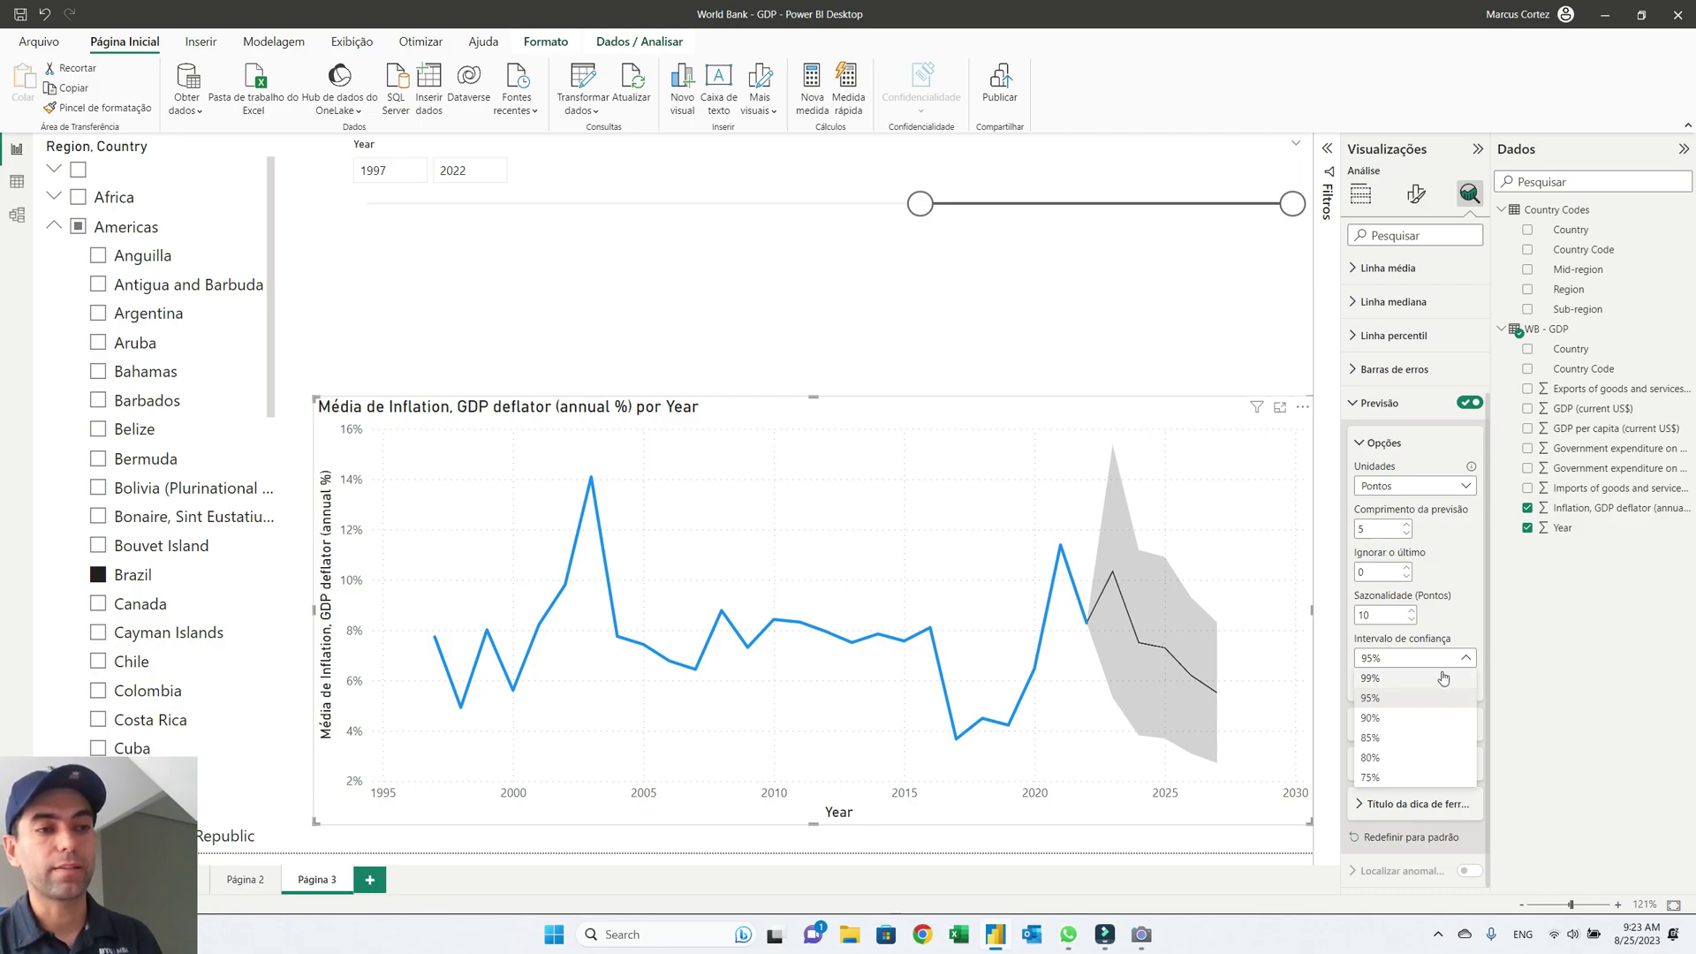
click(1435, 677)
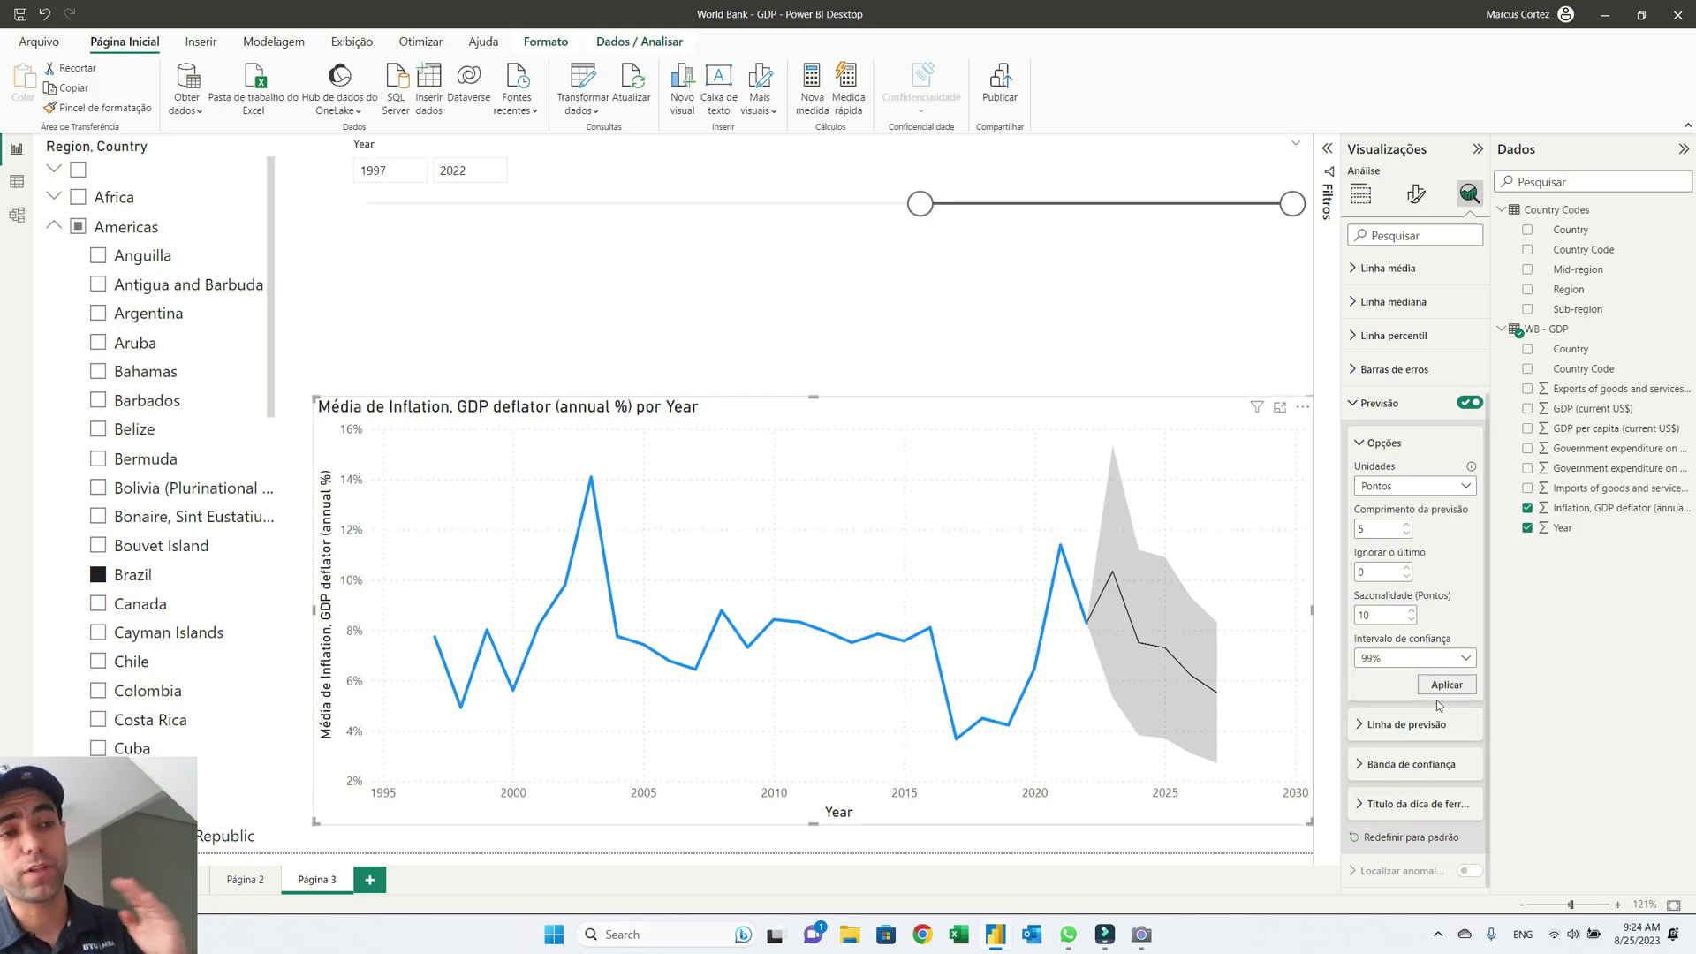
click(1441, 695)
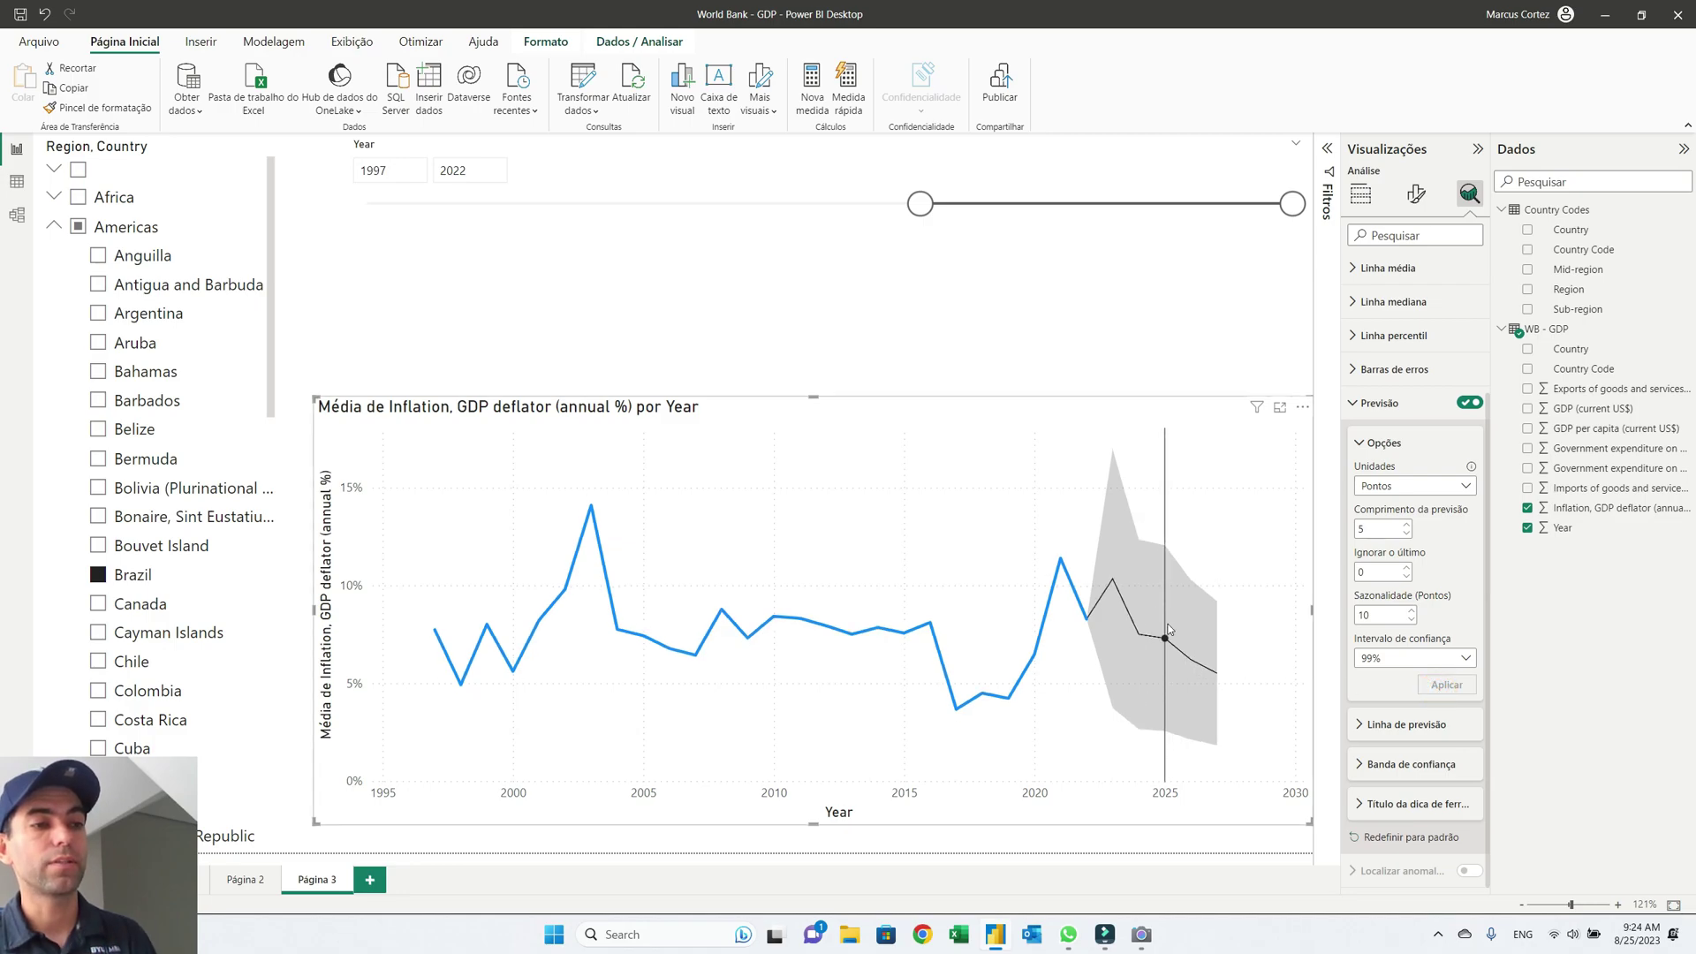
- Apply an 80% confidence interval to the Brazil inflation forecast
click(1436, 661)
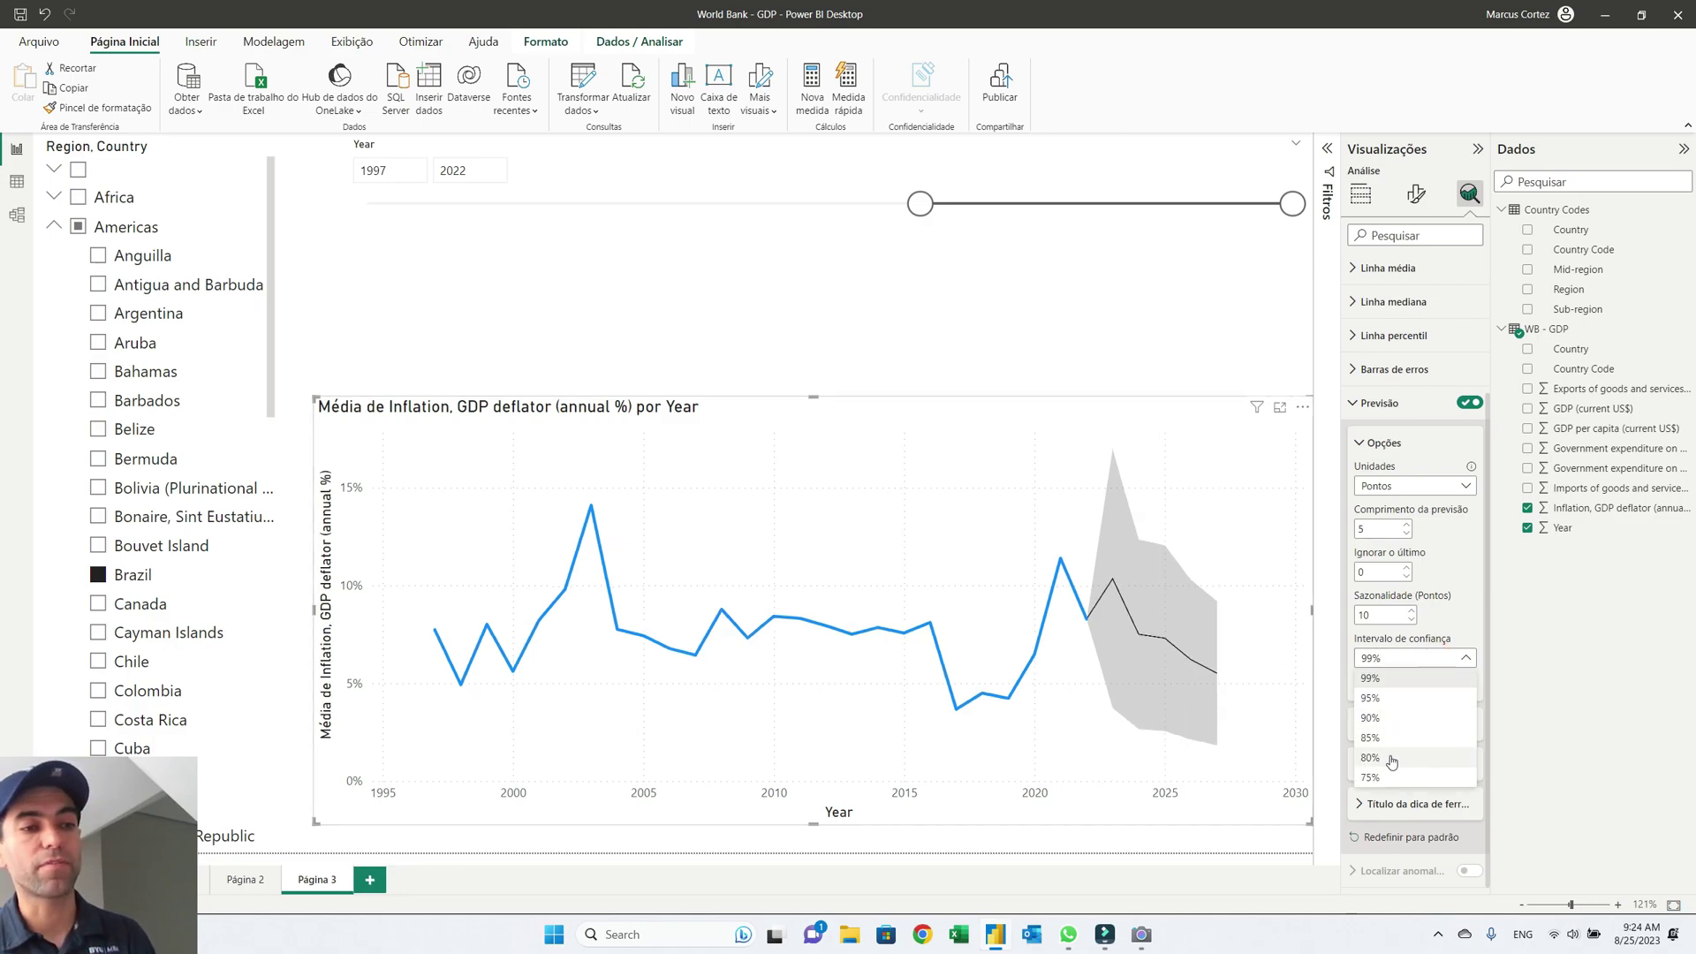
click(1392, 760)
click(1443, 685)
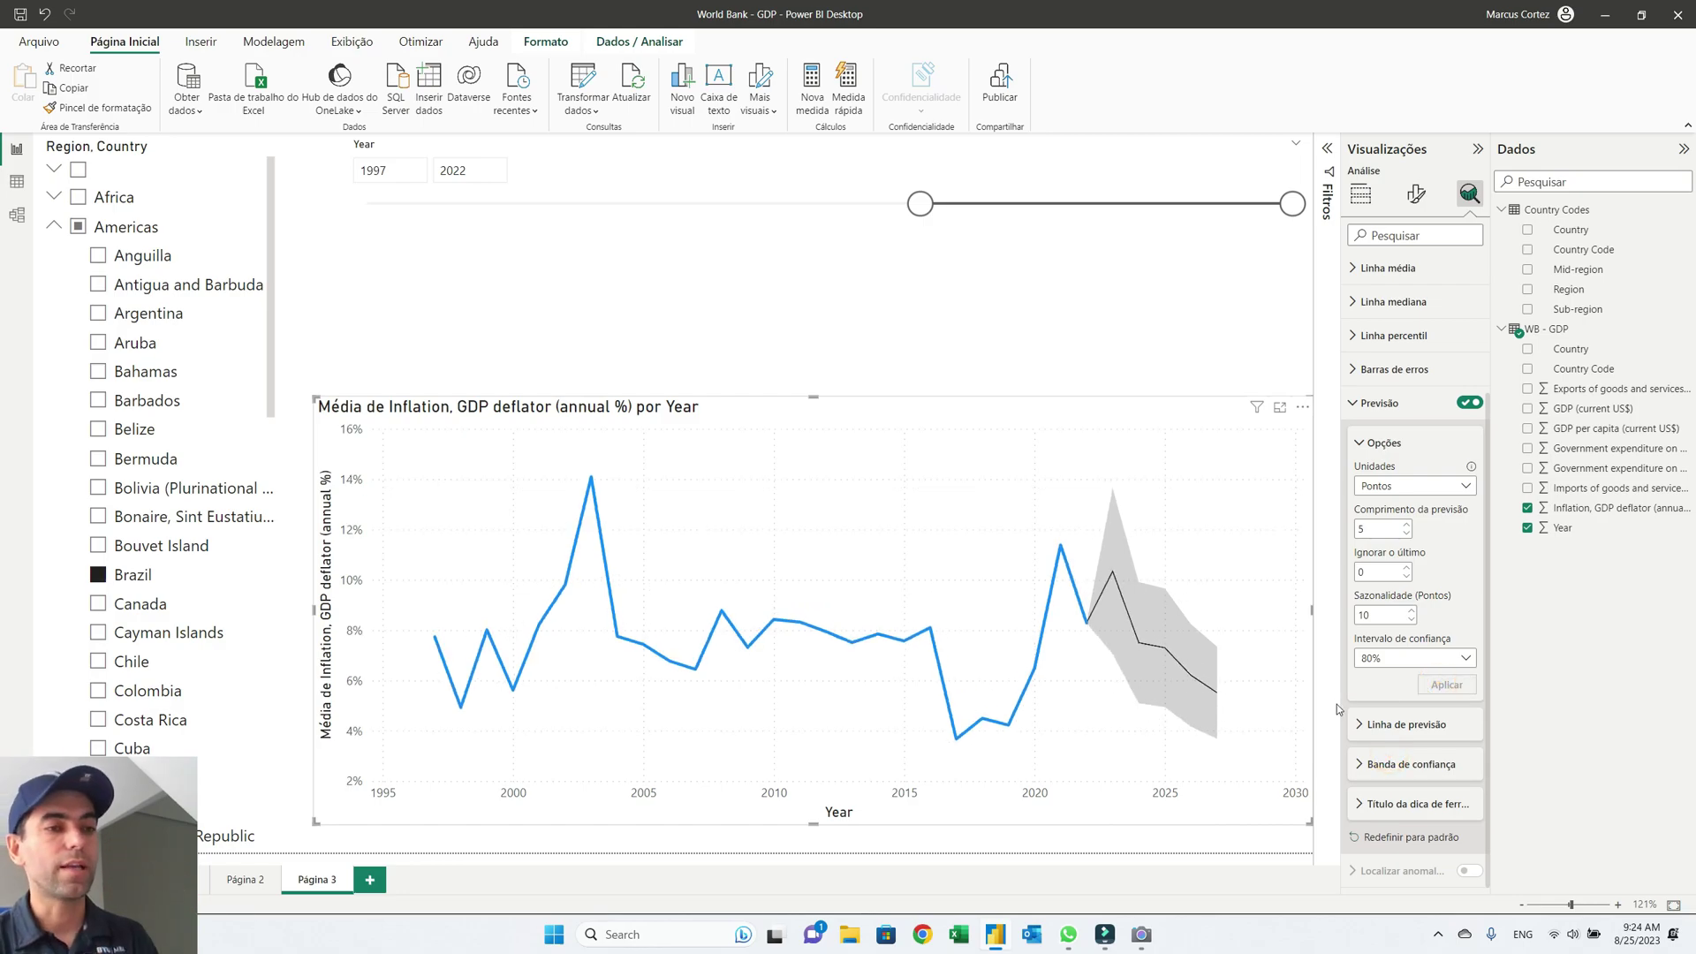
- Apply a 95% confidence interval to the Brazil inflation forecast and inspect its 2024 point
click(1447, 663)
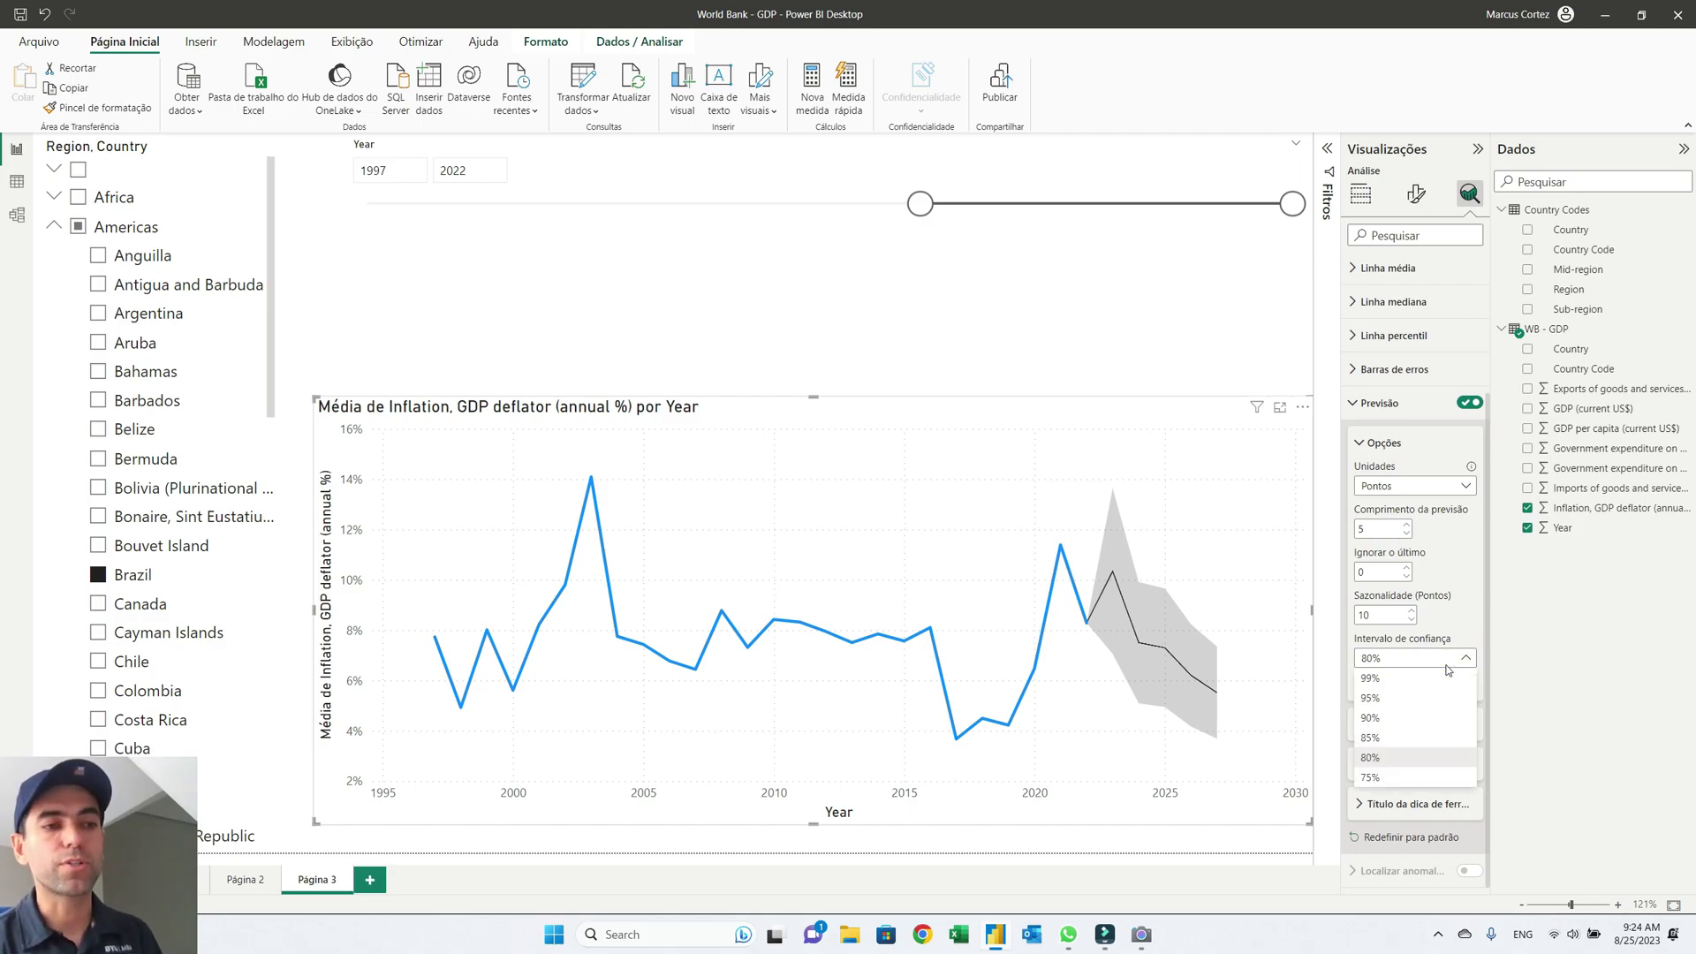
click(1424, 698)
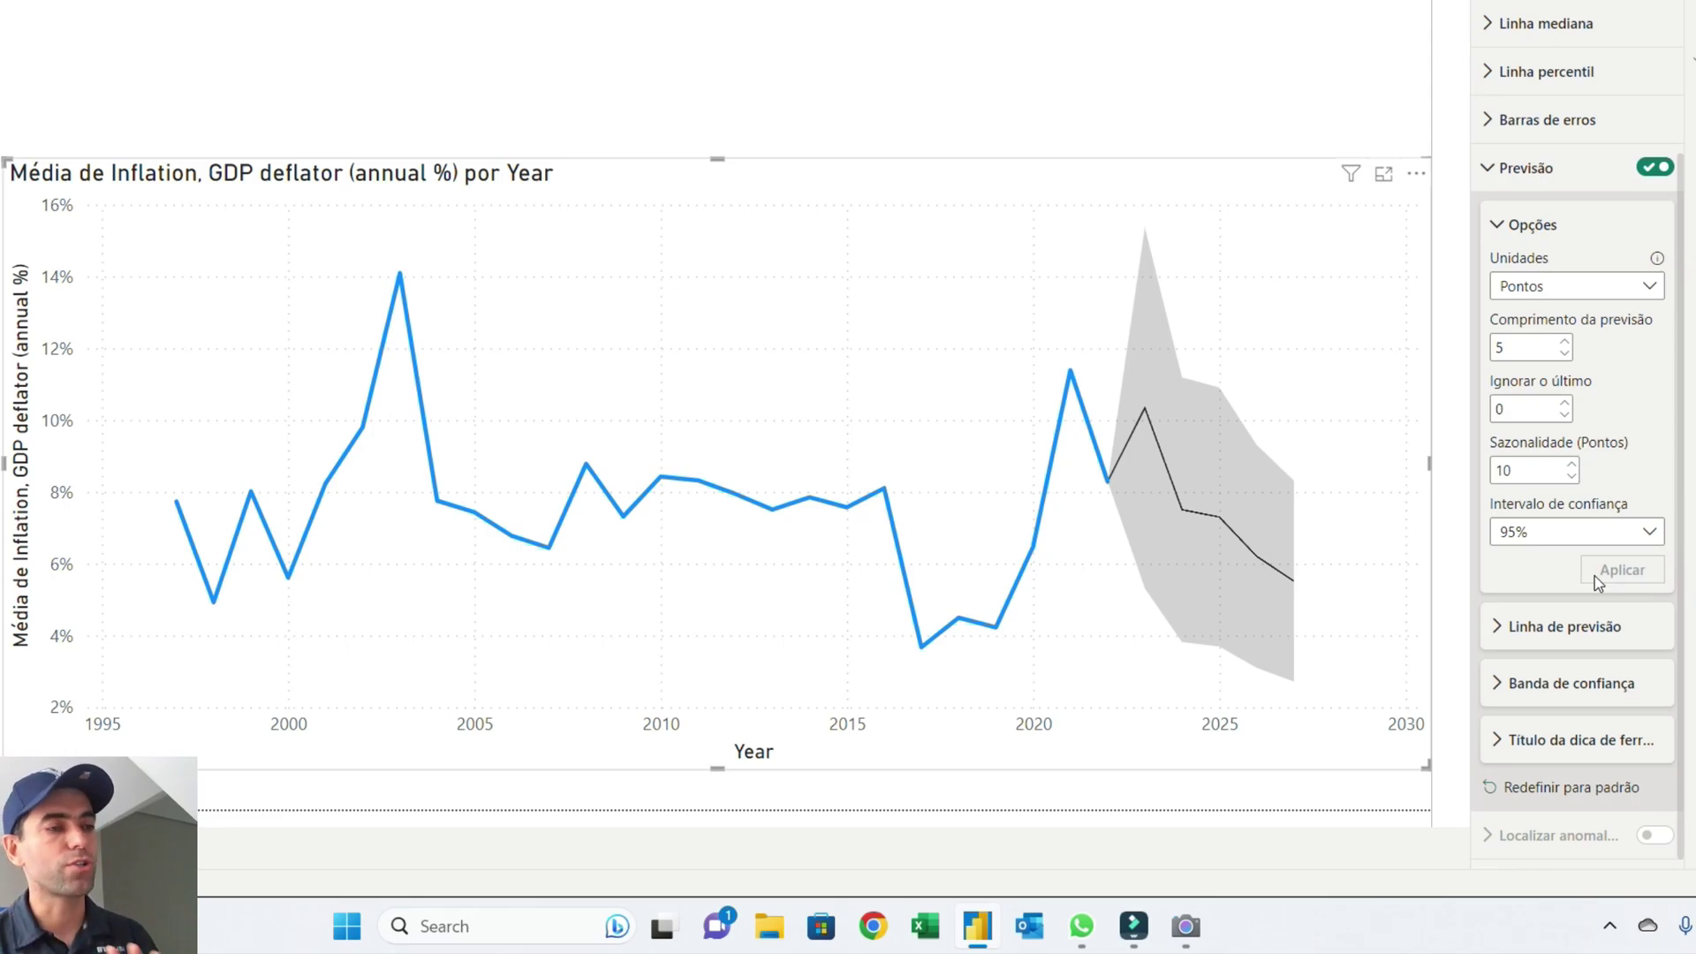
mouse_move(1212, 521)
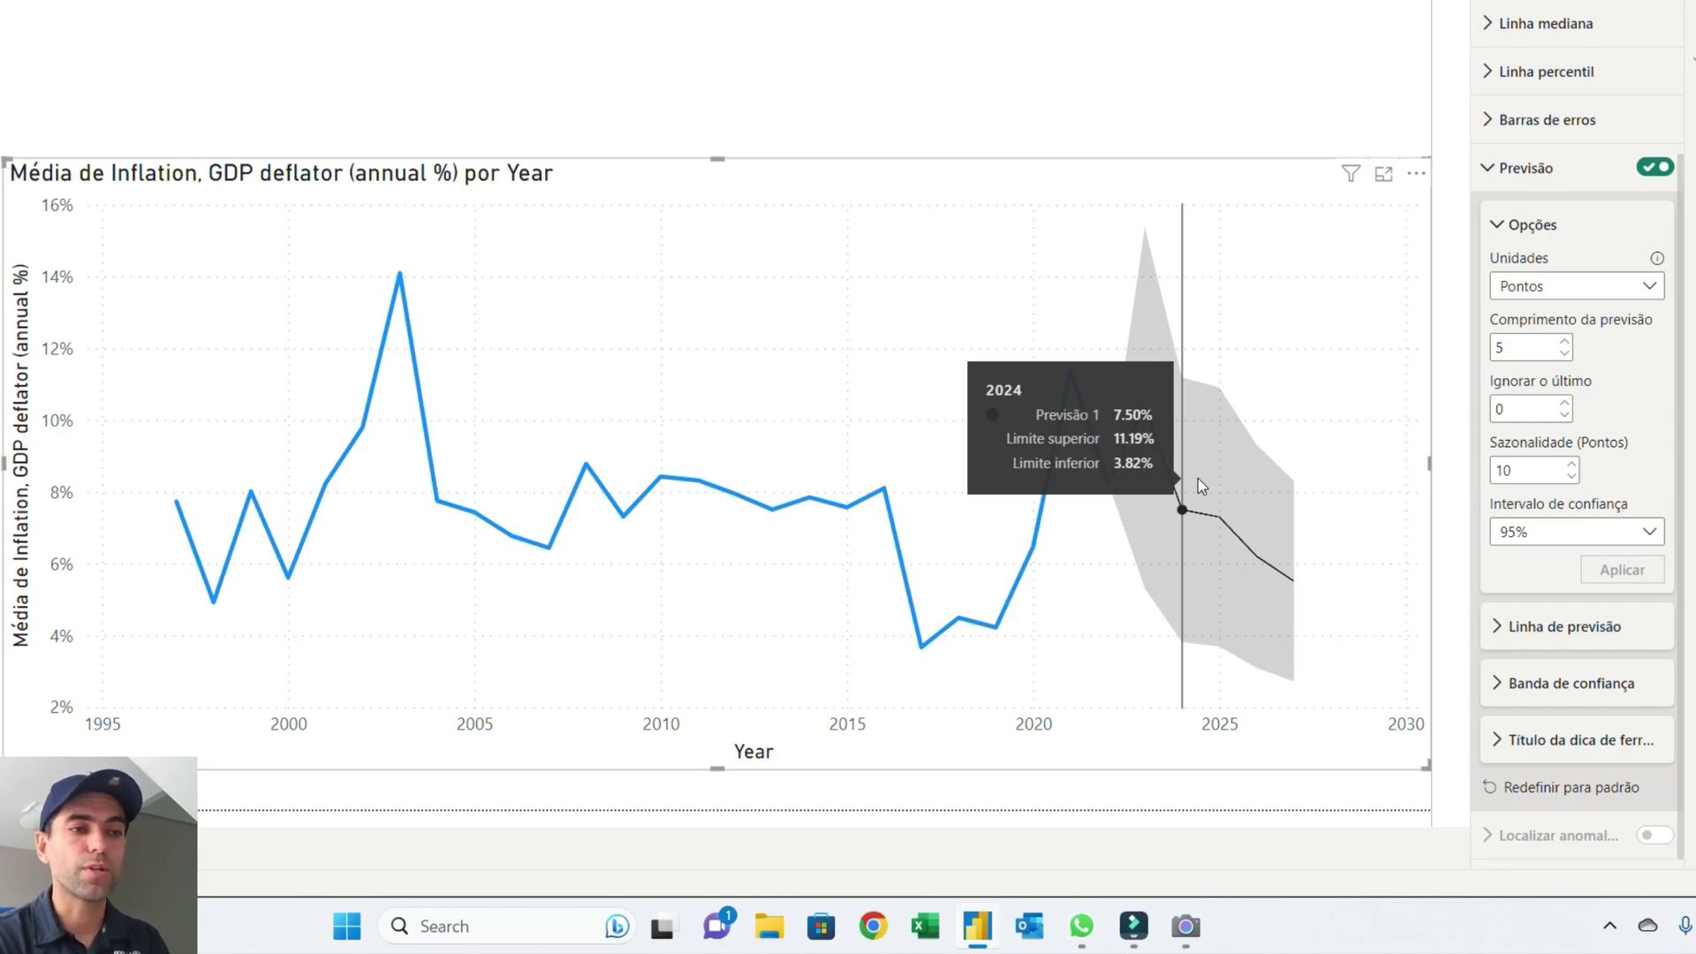
- Extend the Brazil inflation forecast's length (Comprimento da previsão) to 10 points
double_click(1514, 349)
drag(1514, 349, 1495, 346)
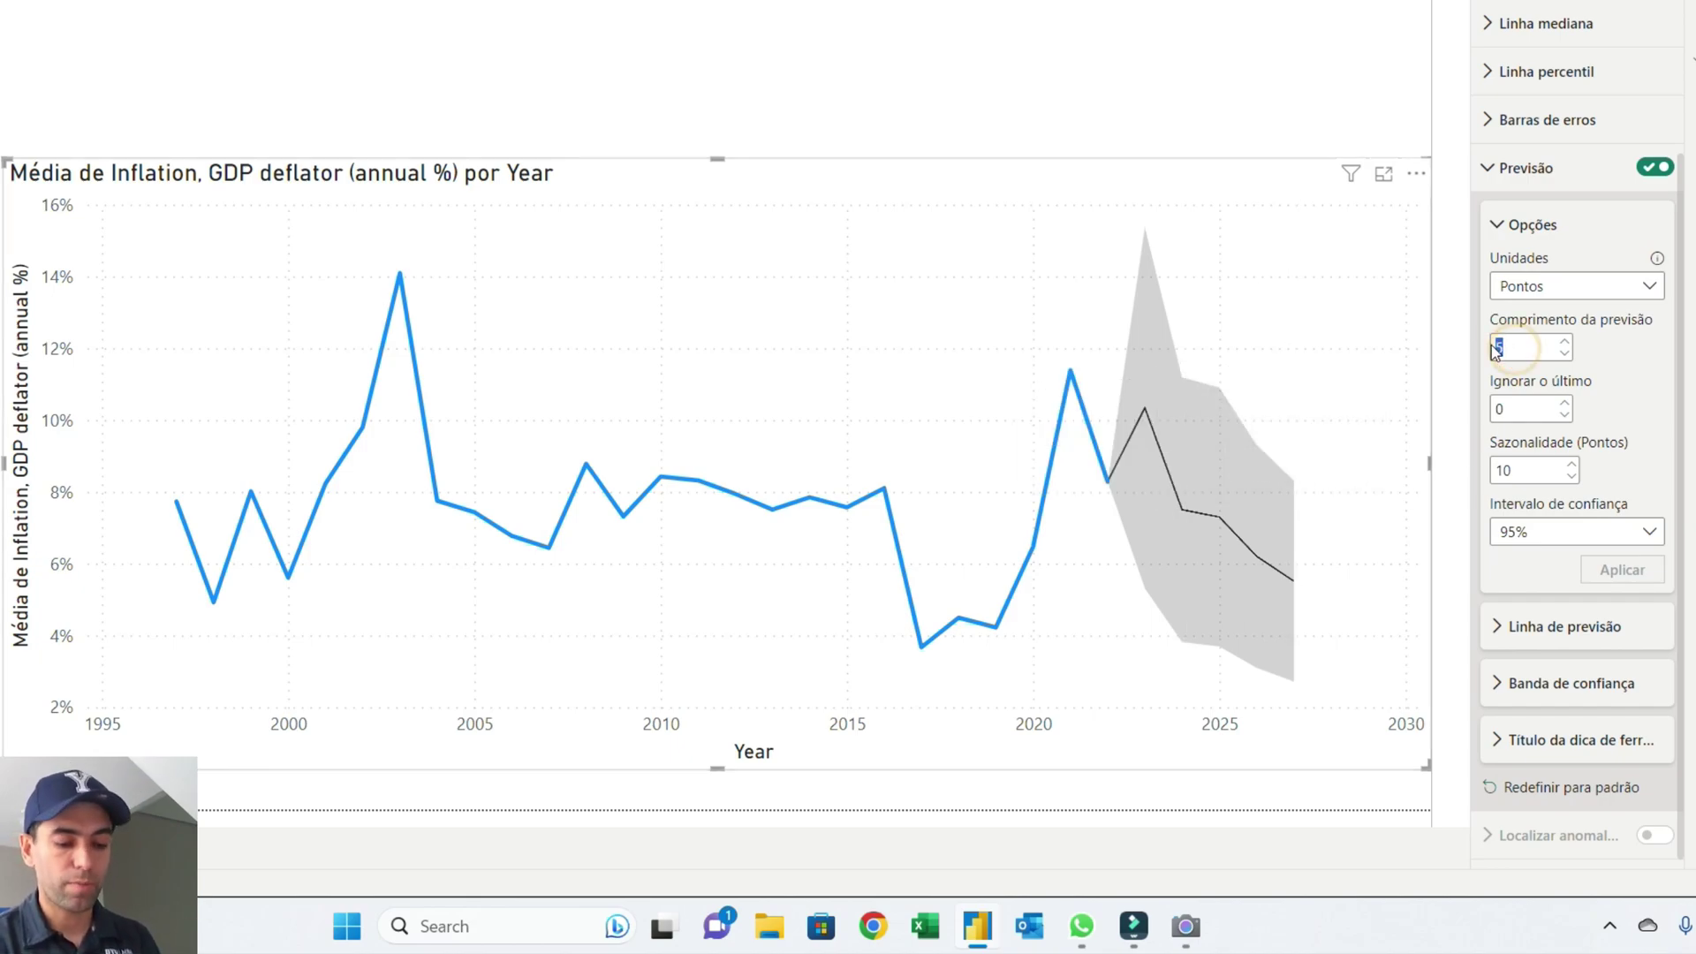
text(10)
click(1624, 570)
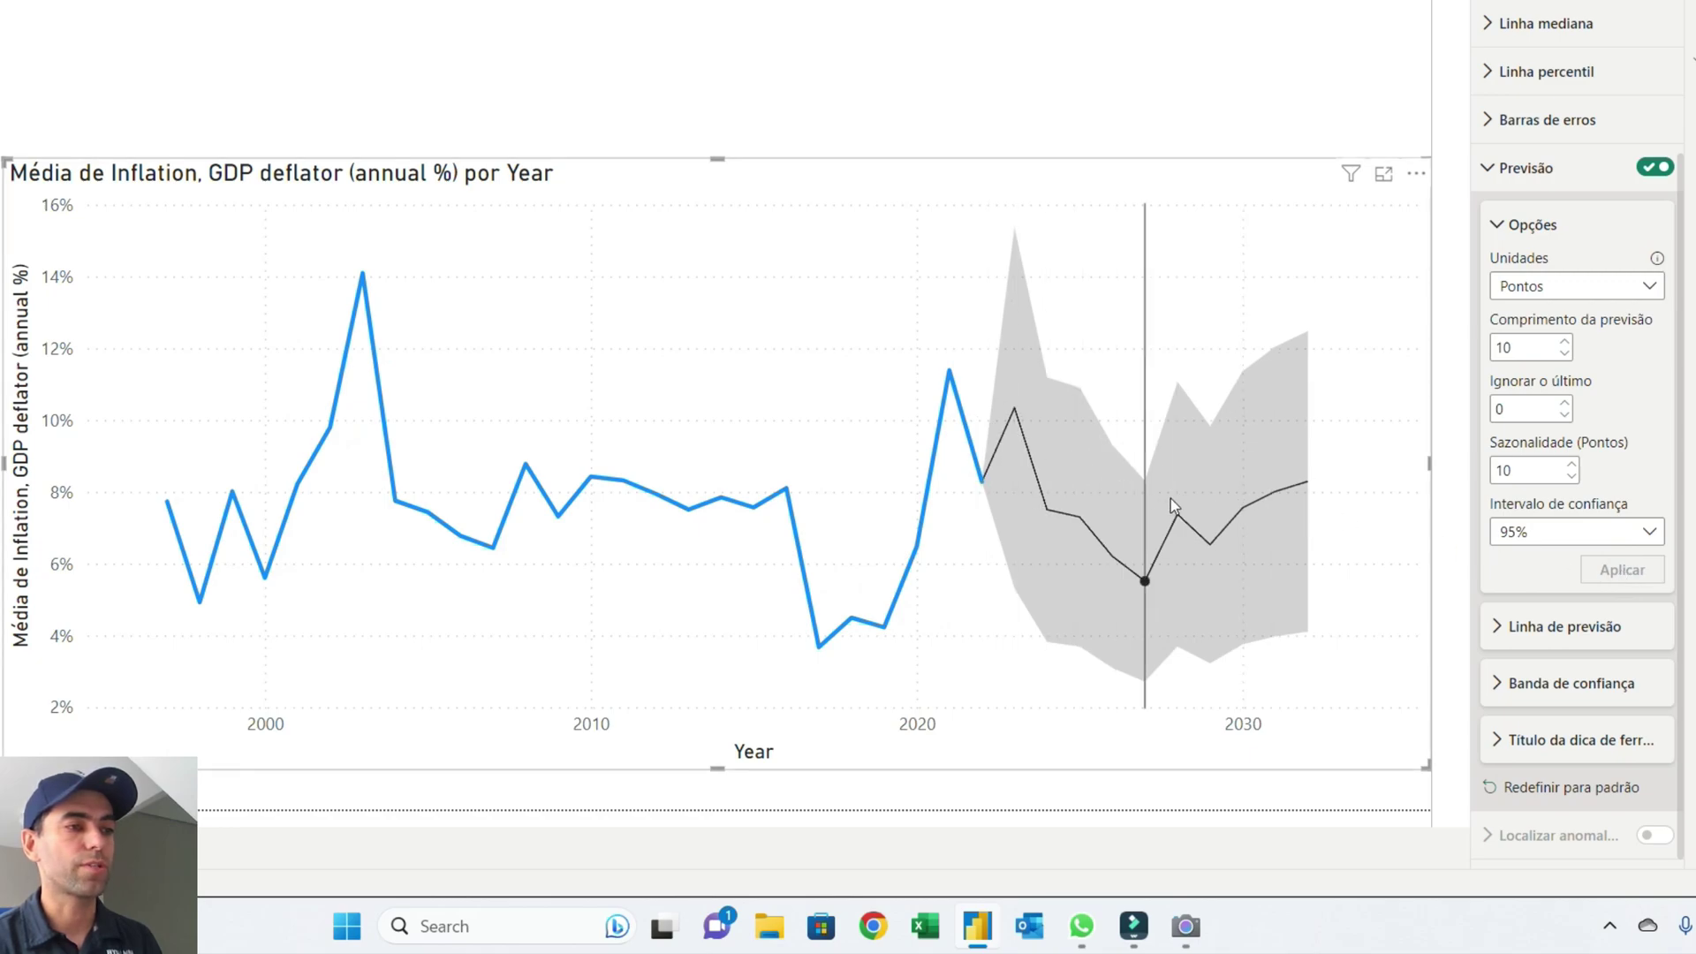
- Review the forecast line's colour, style and transparency settings, and collapse the forecast line and options groups
click(1494, 627)
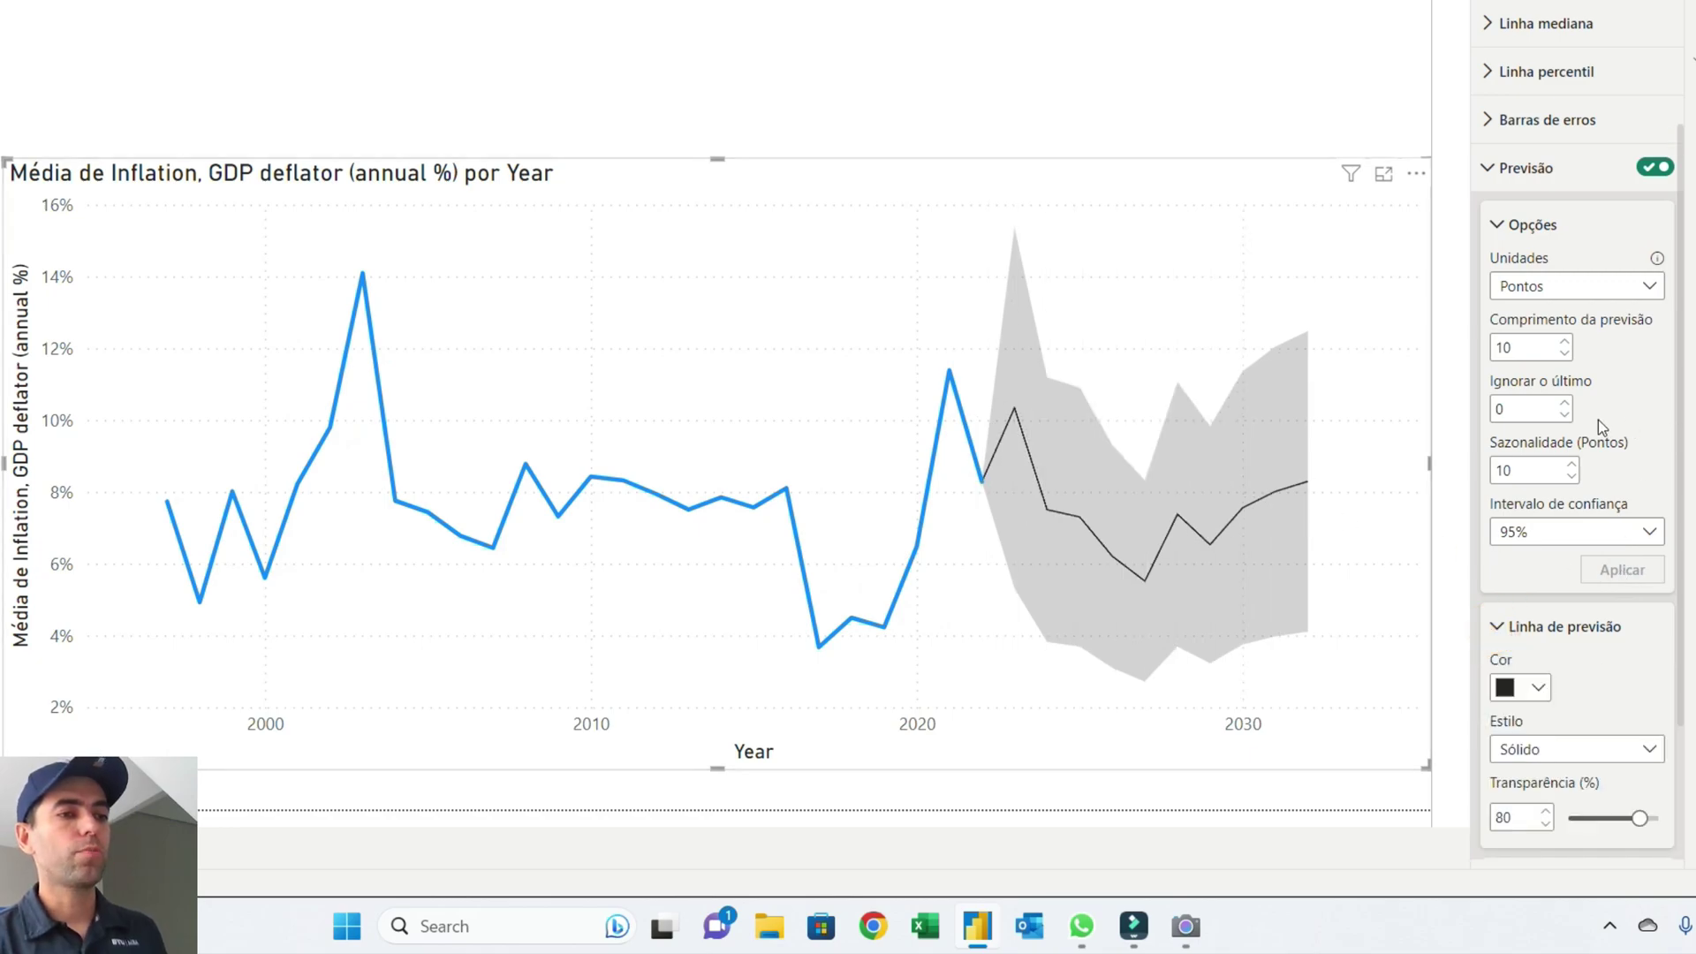
scroll(1608, 495, down, 2)
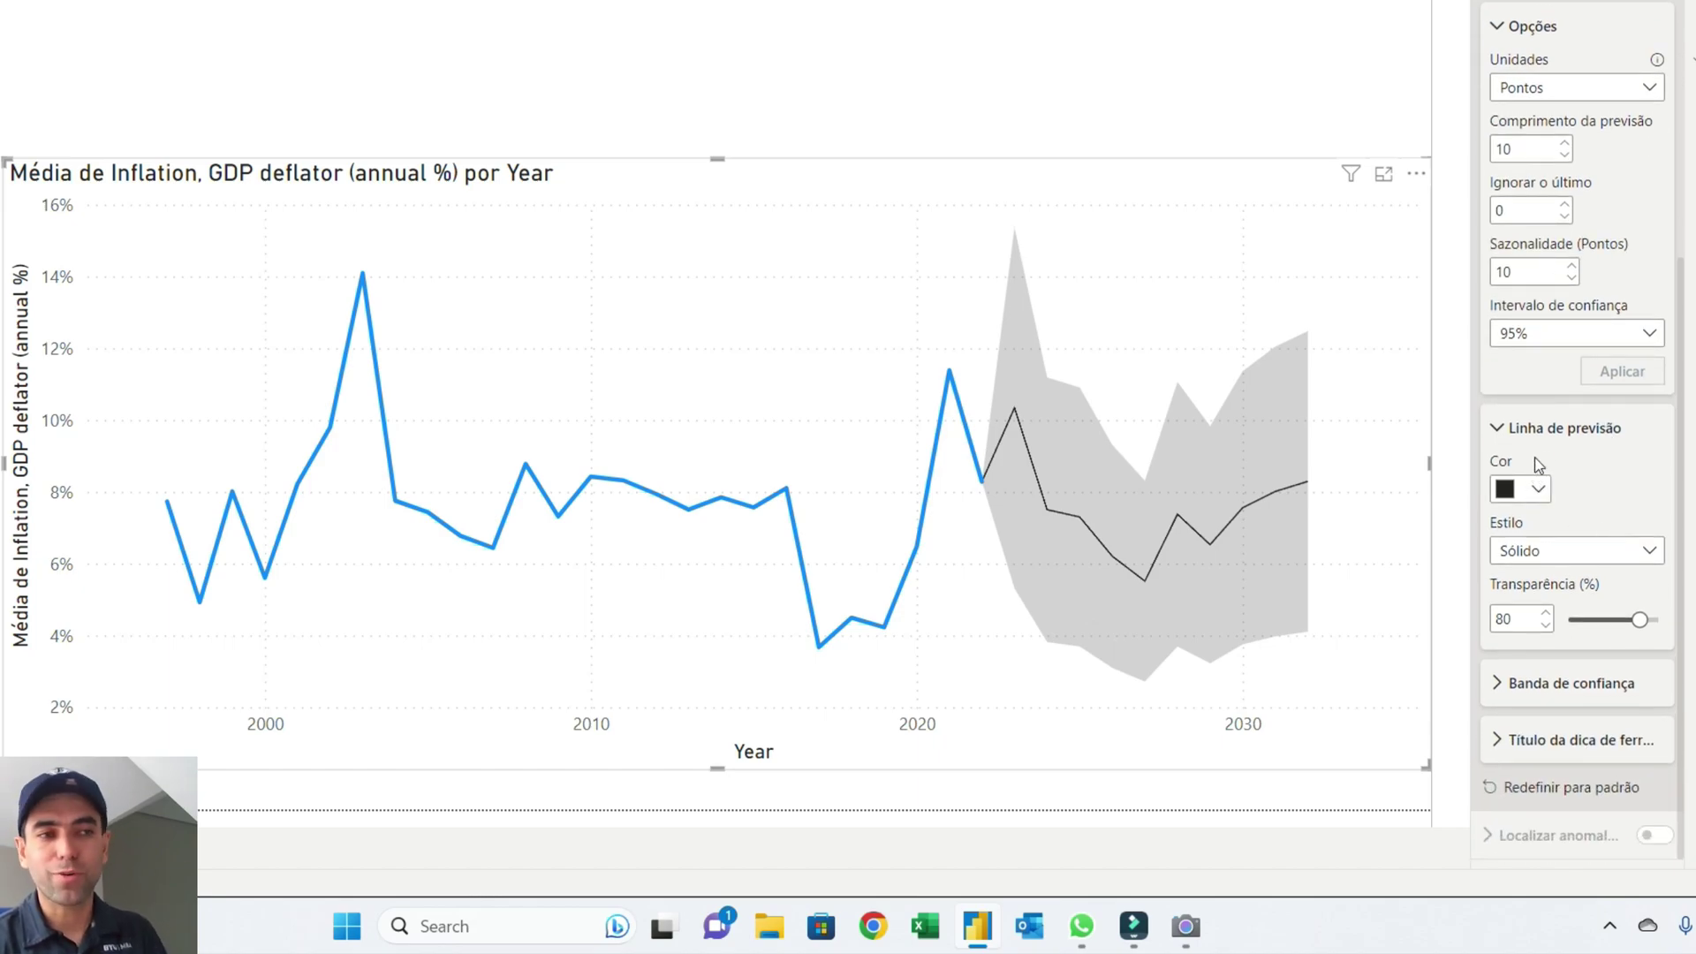
click(1498, 429)
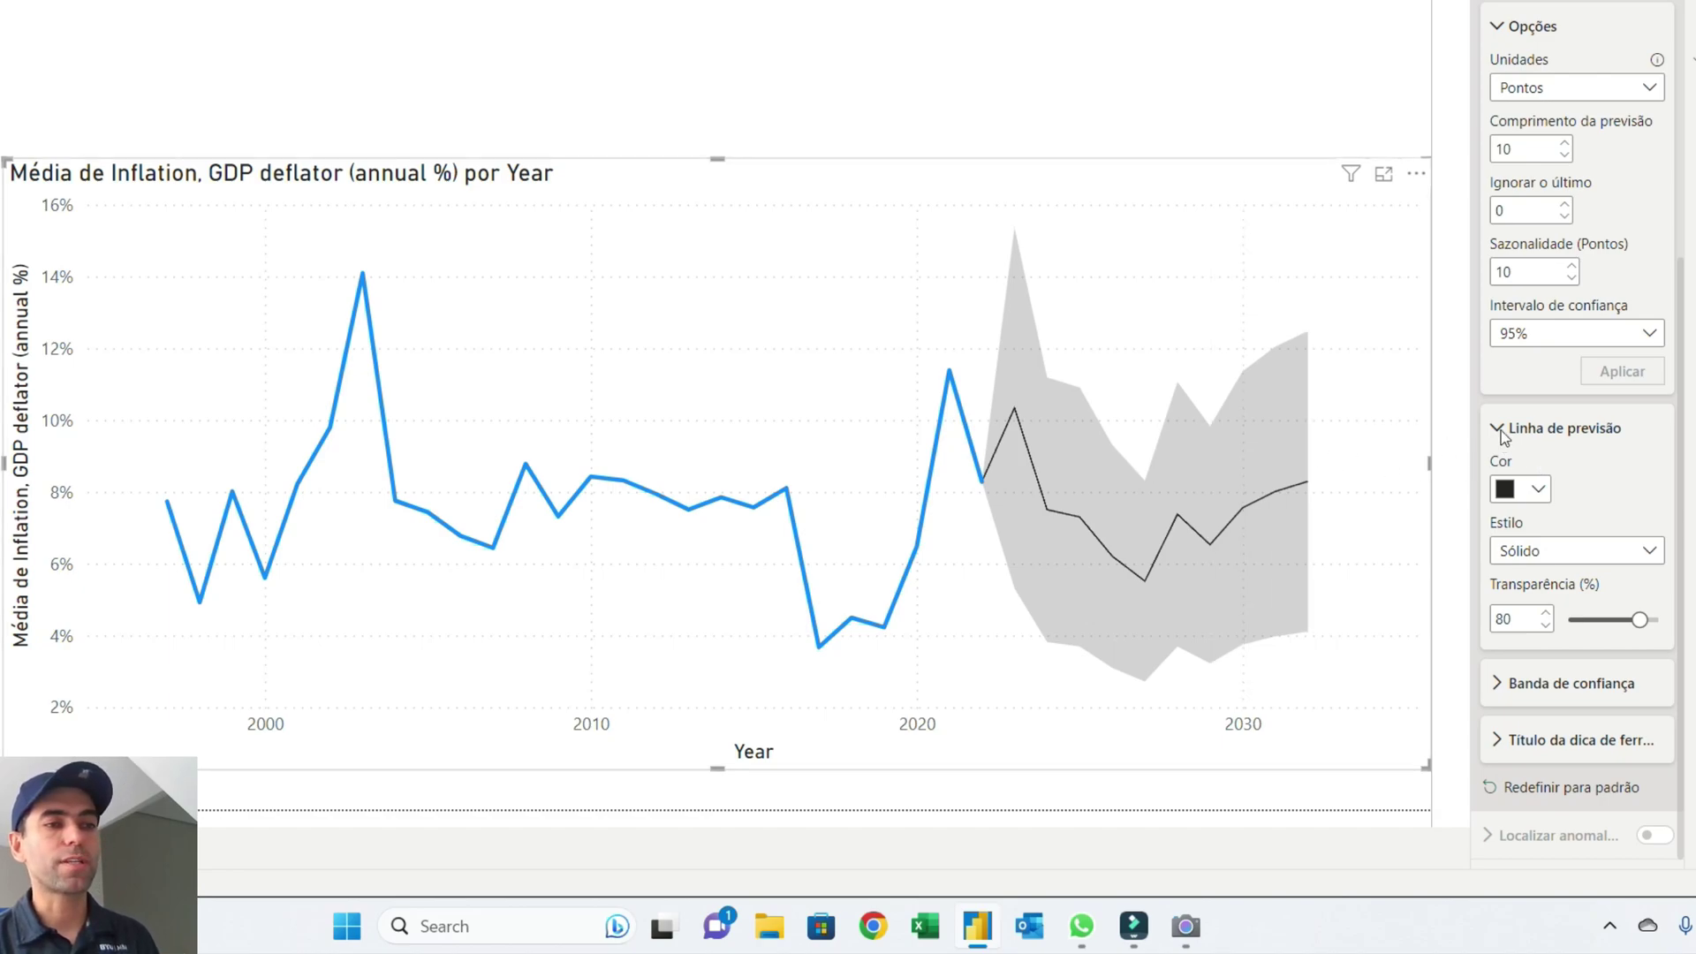
click(1499, 224)
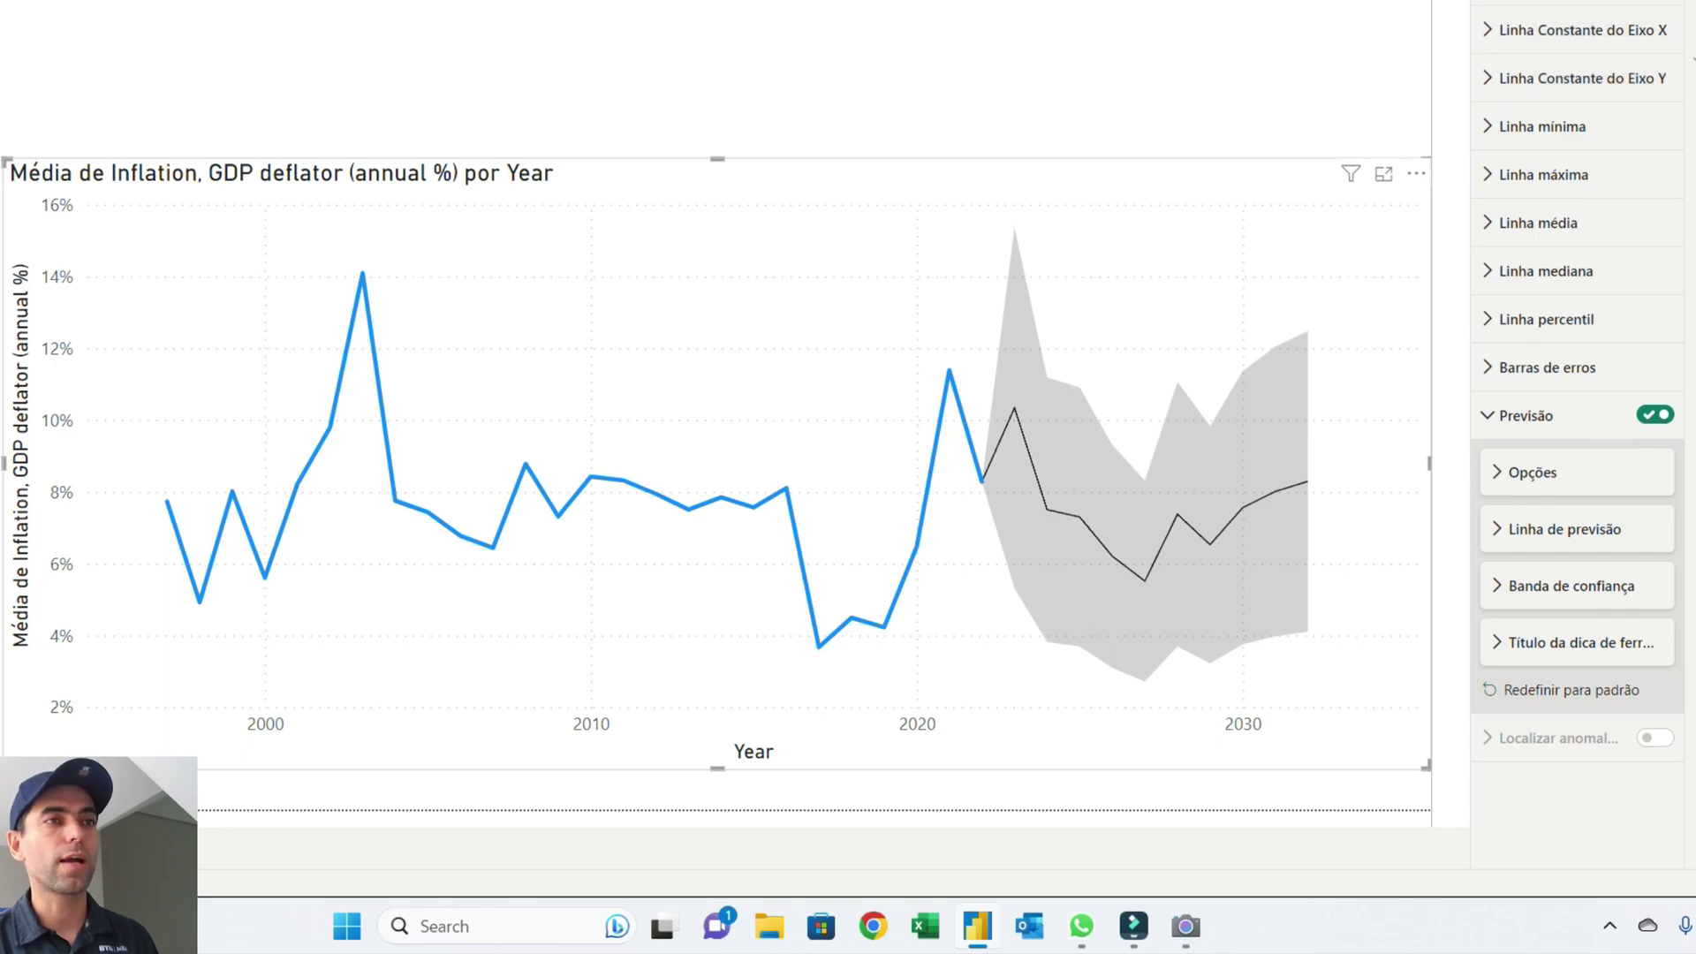
- Turn on data labels (Rótulos de dados) for the inflation line chart
click(1546, 2)
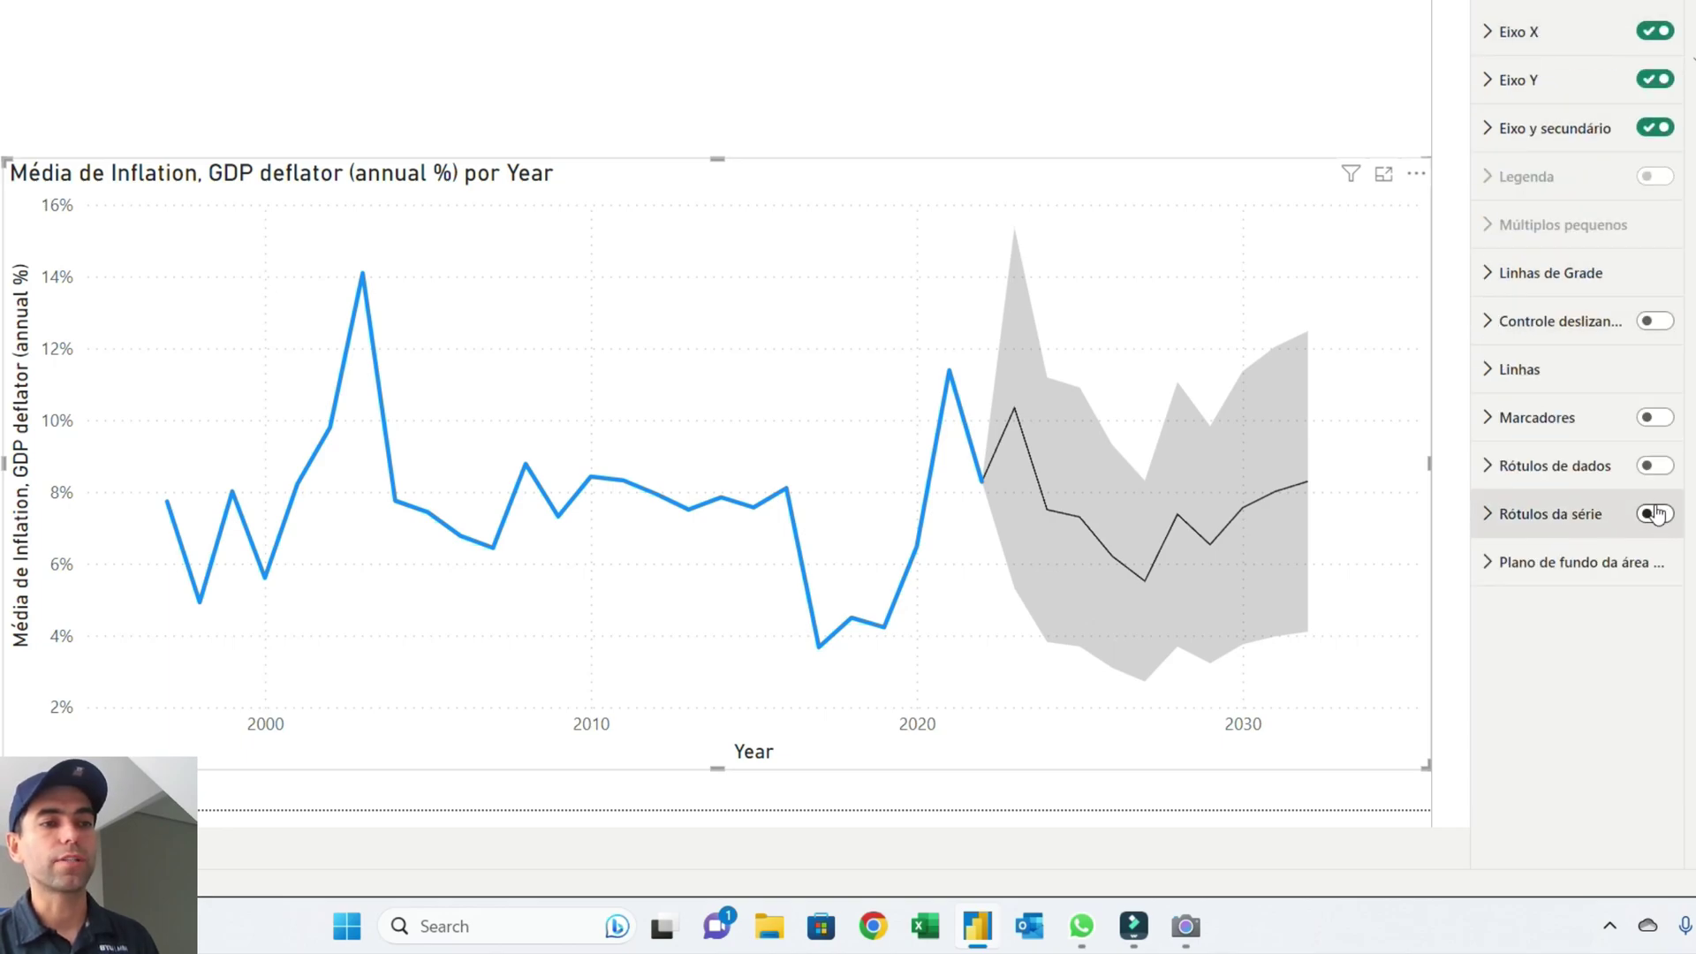
click(1654, 467)
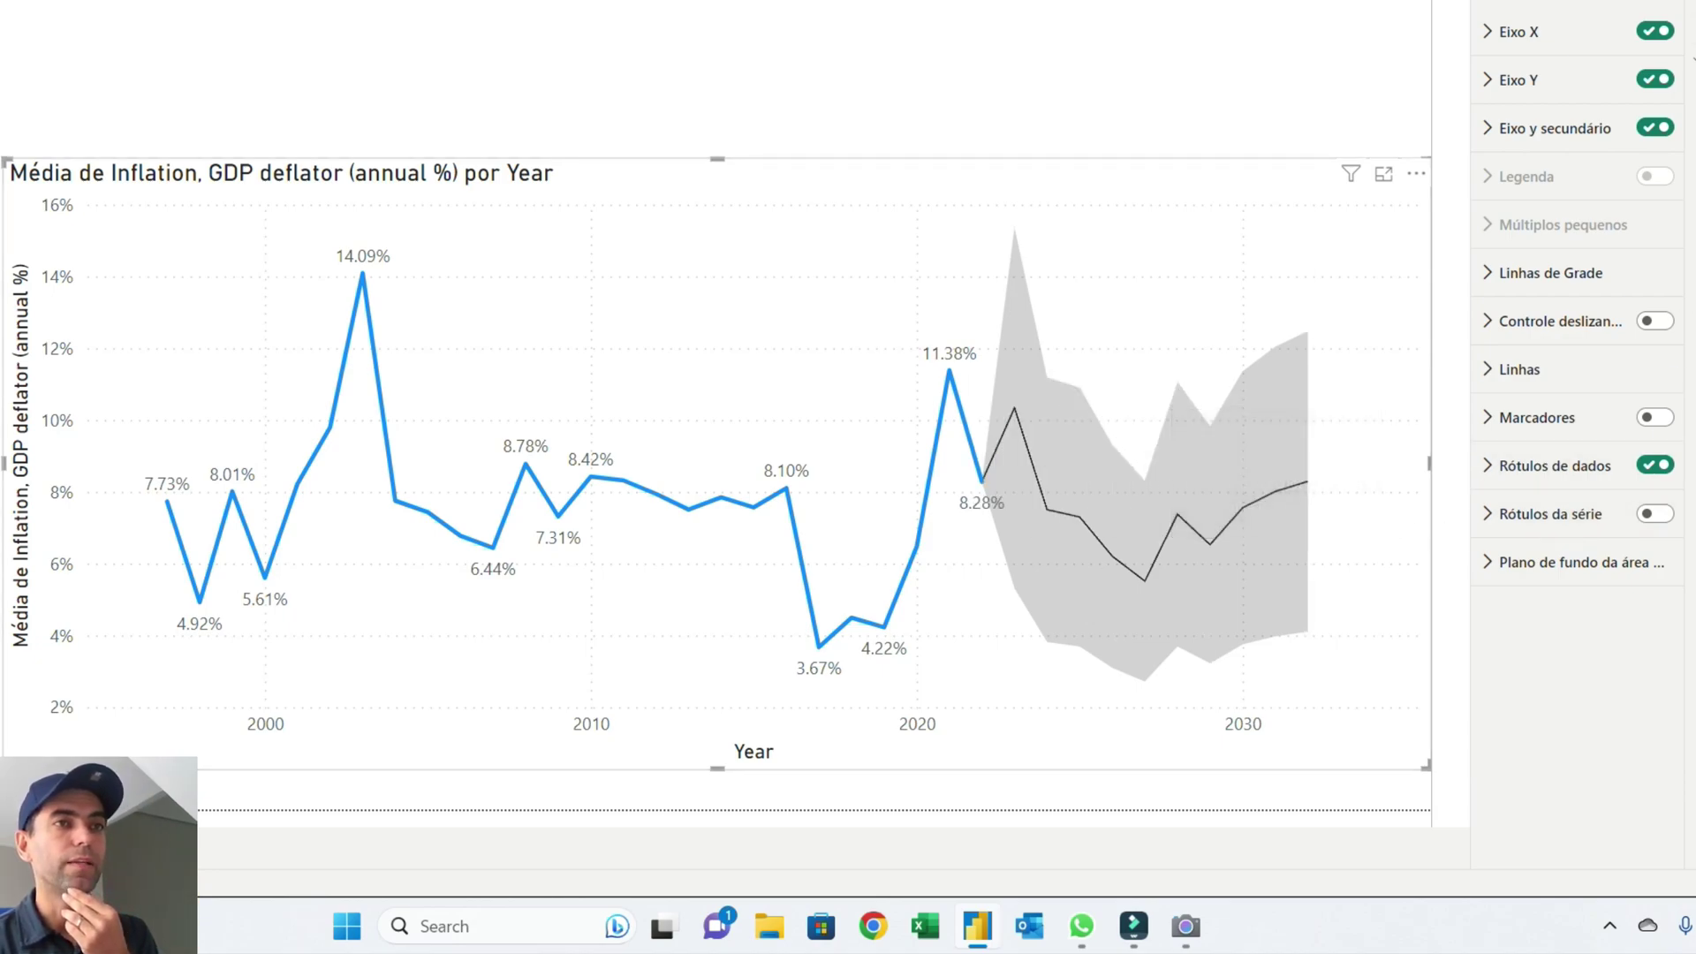
- Format the forecast line with the orange theme colour and the dashed style (Tracejado)
click(1601, 3)
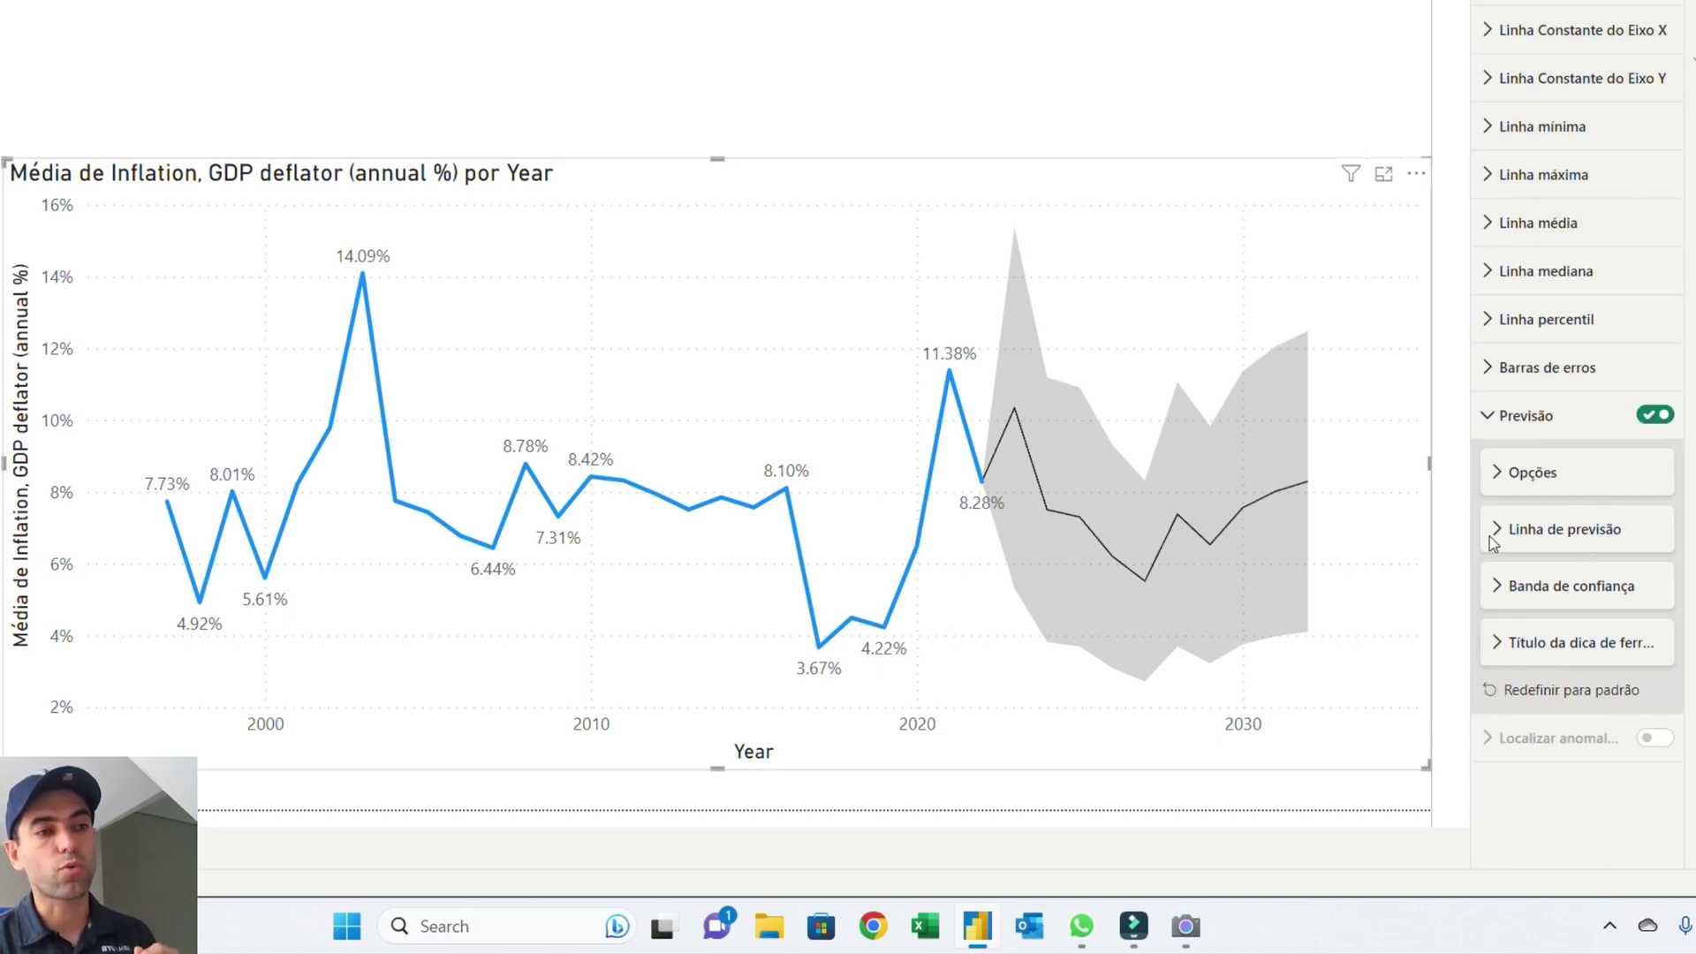
click(1493, 540)
scroll(1570, 579, down, 1)
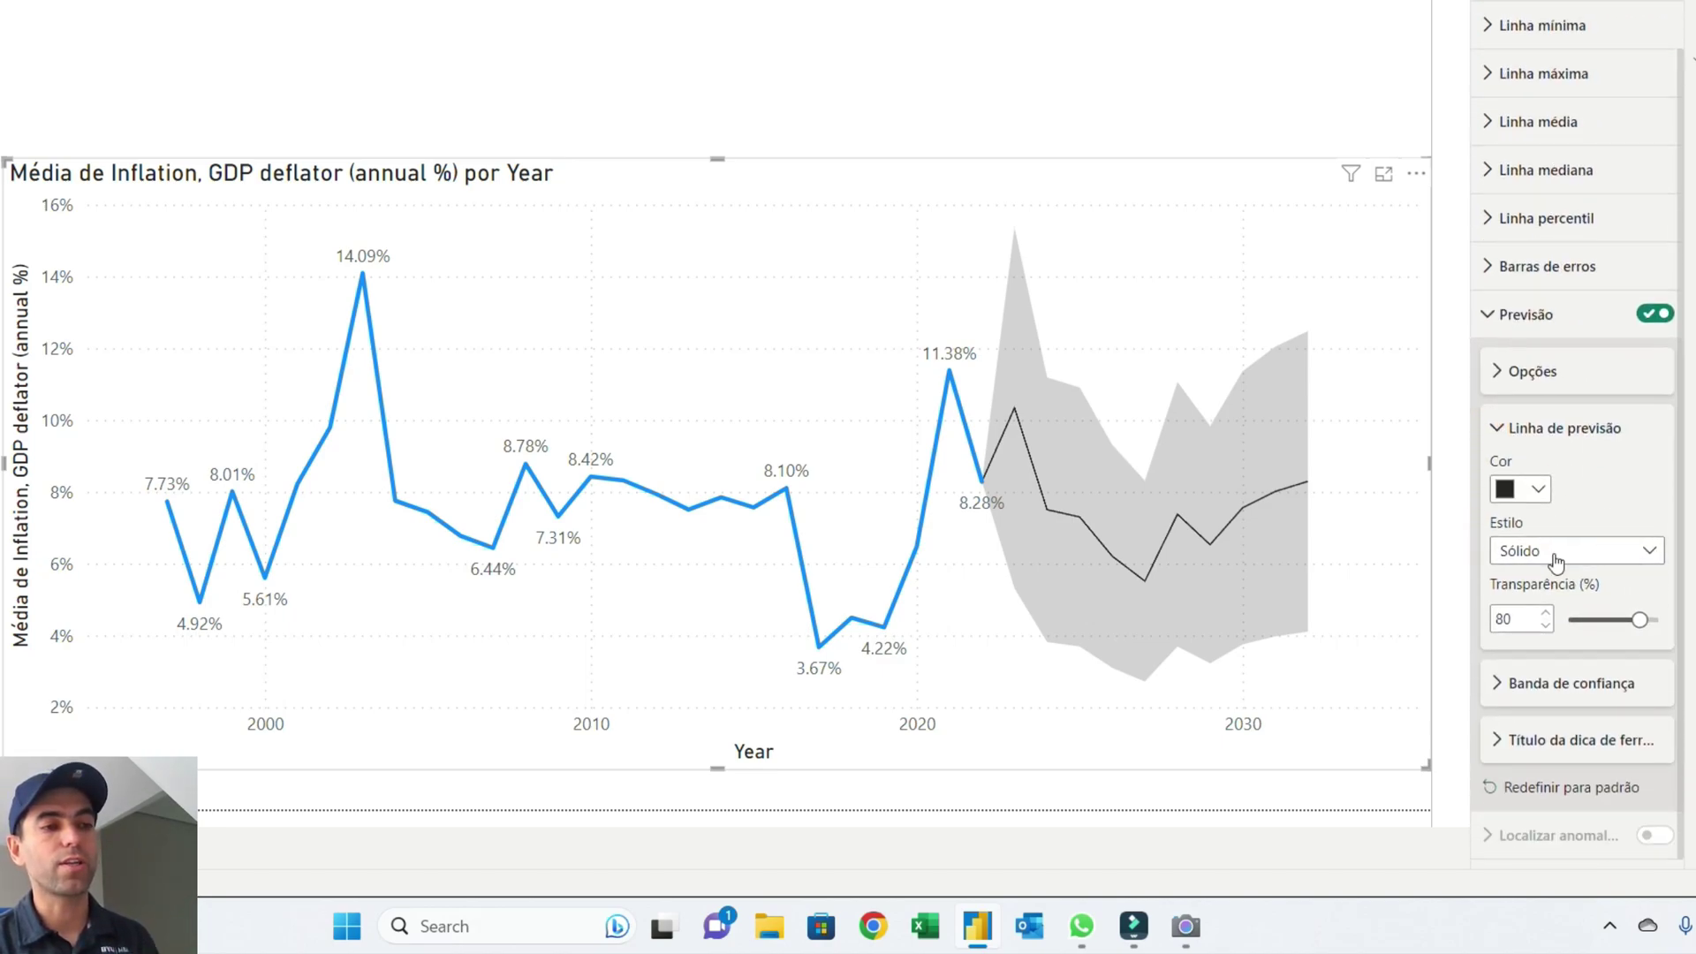
click(1532, 499)
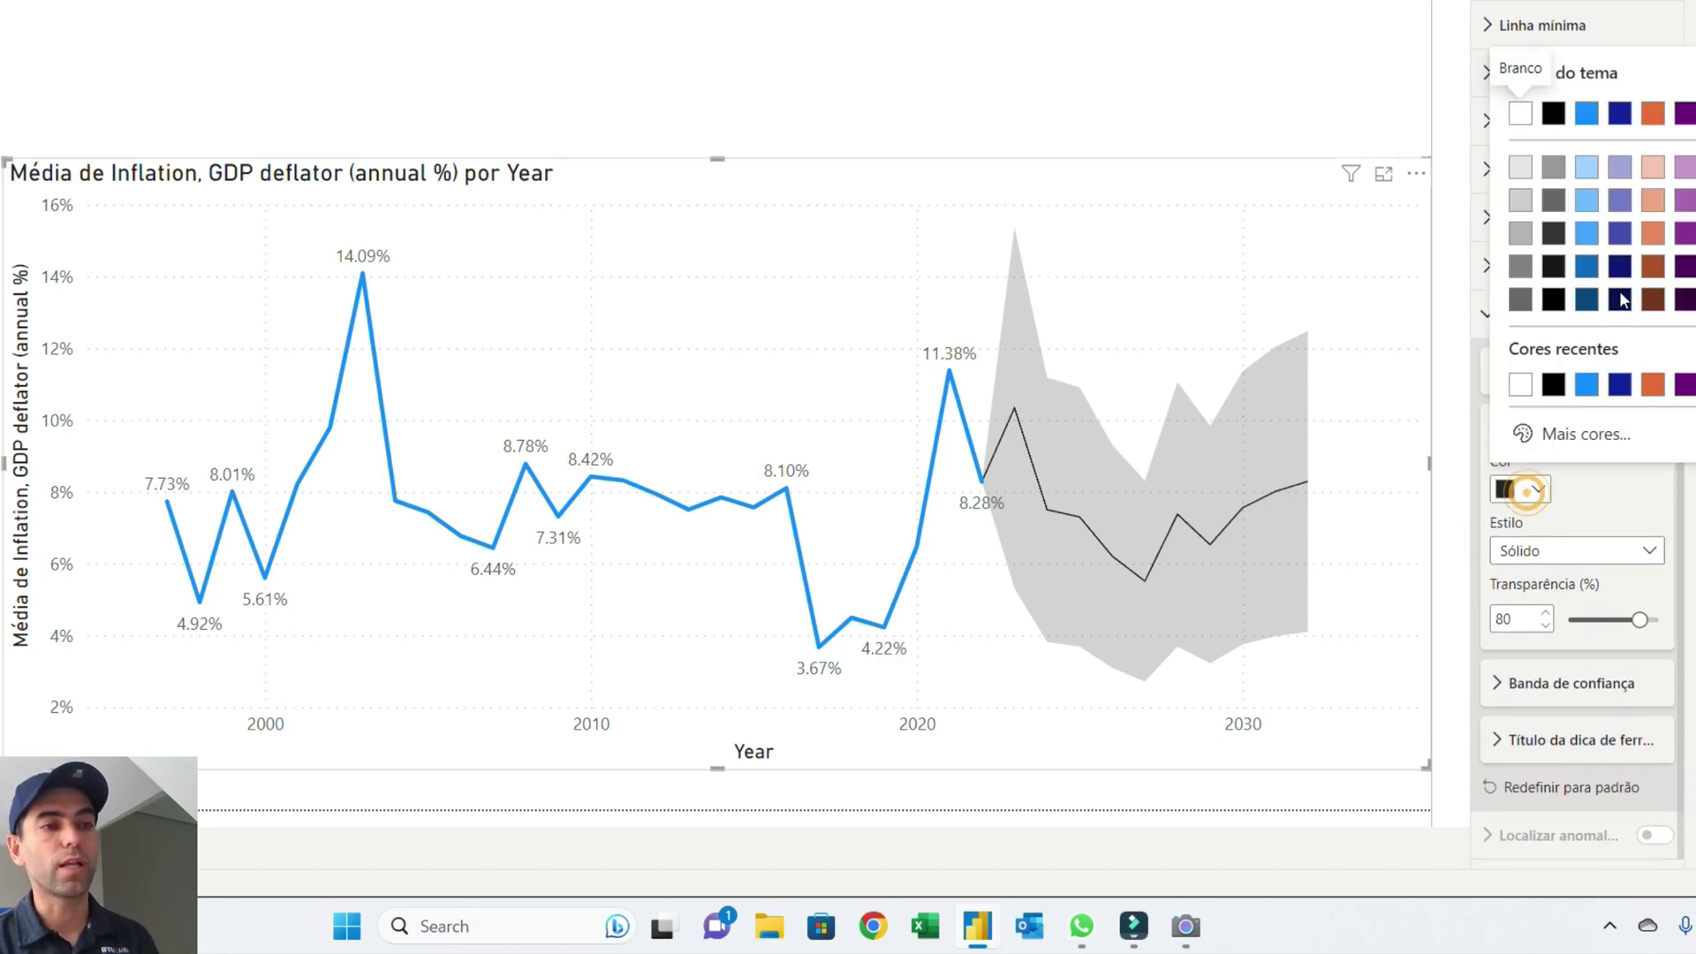
click(1652, 117)
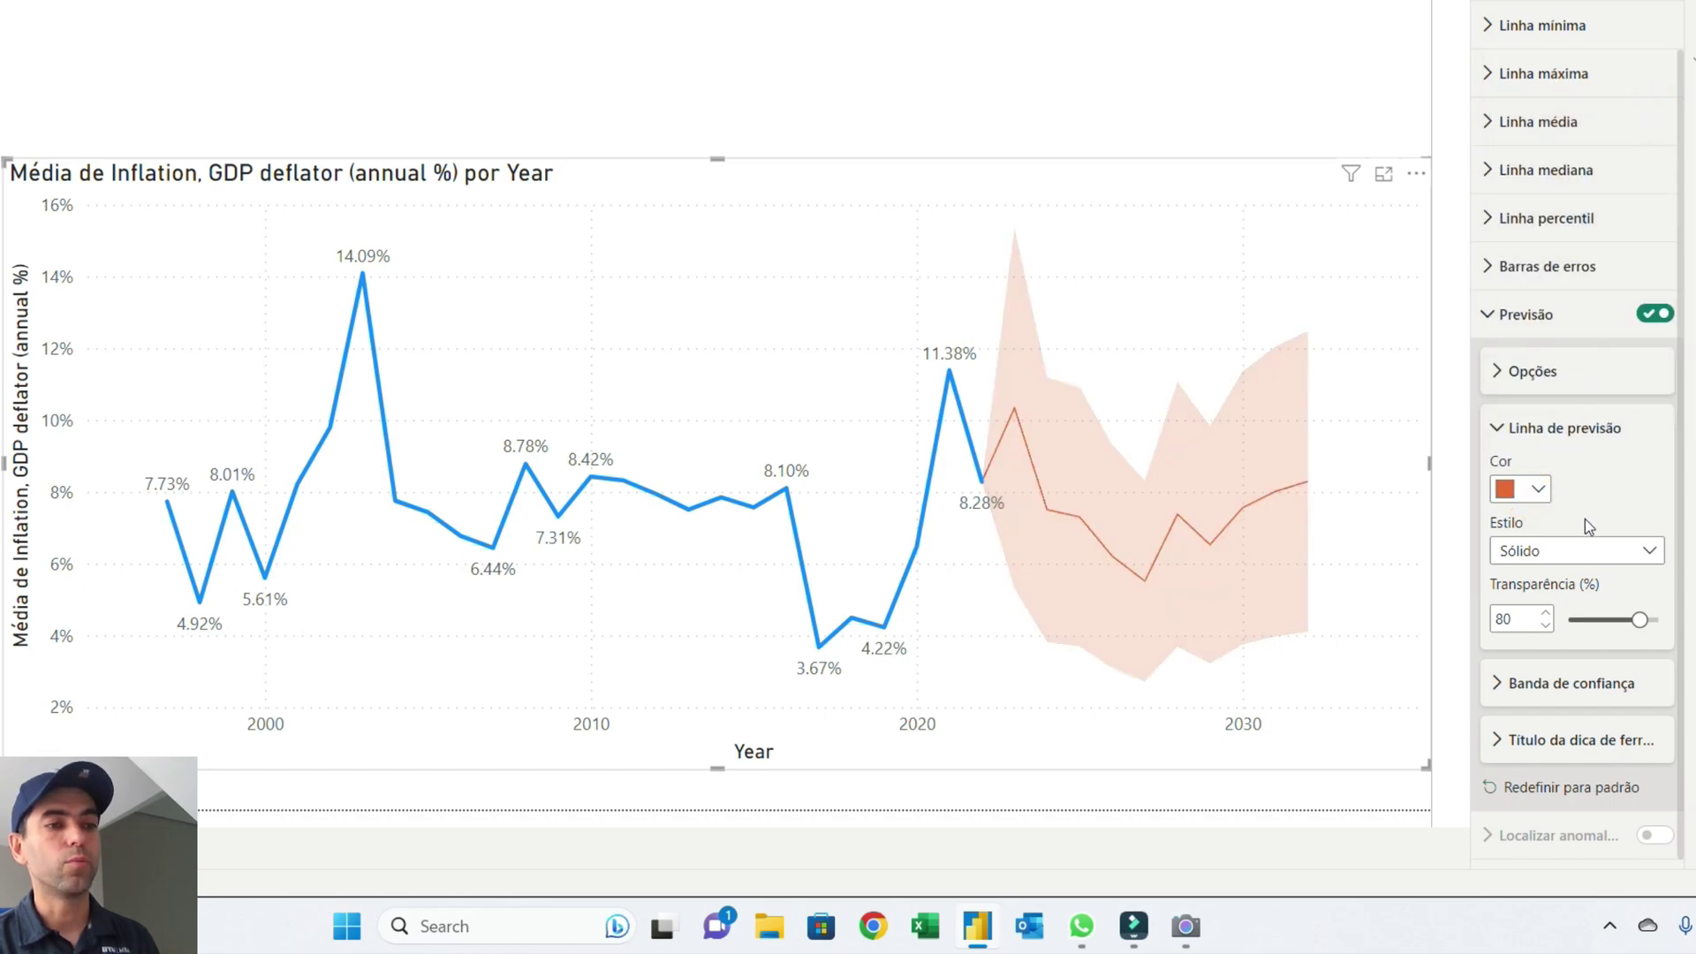
click(1597, 551)
click(1564, 576)
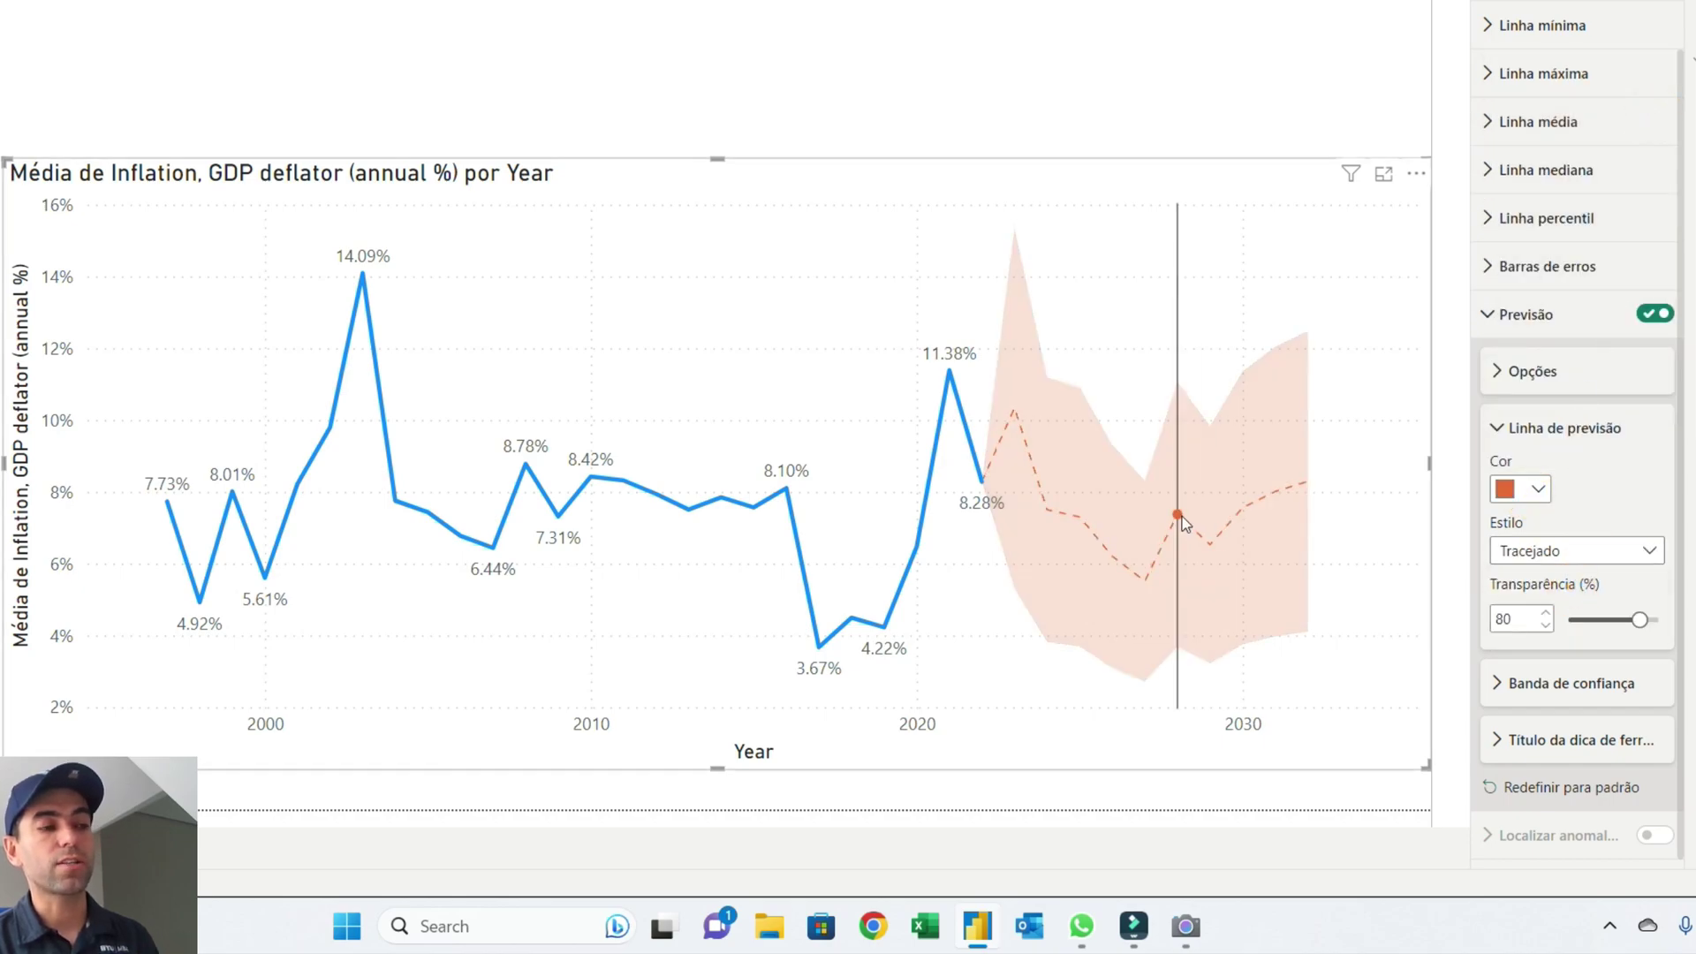
mouse_move(1188, 545)
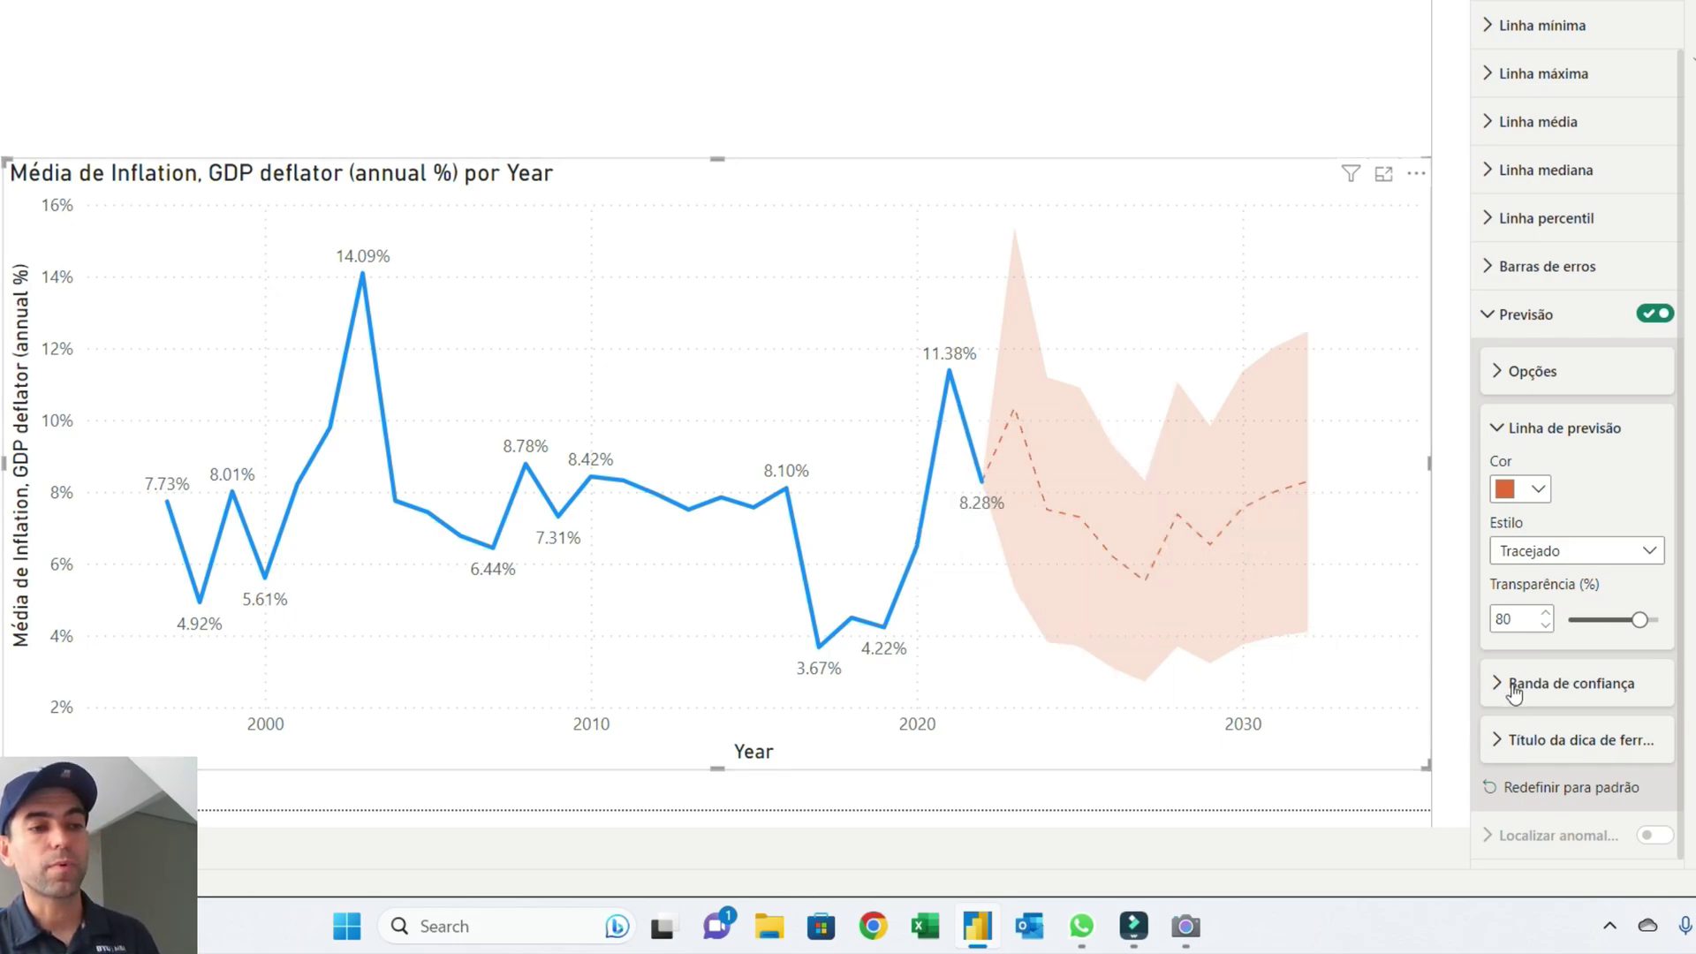
- Set the forecast's confidence band (Banda de confiança) style to Linha
click(1587, 684)
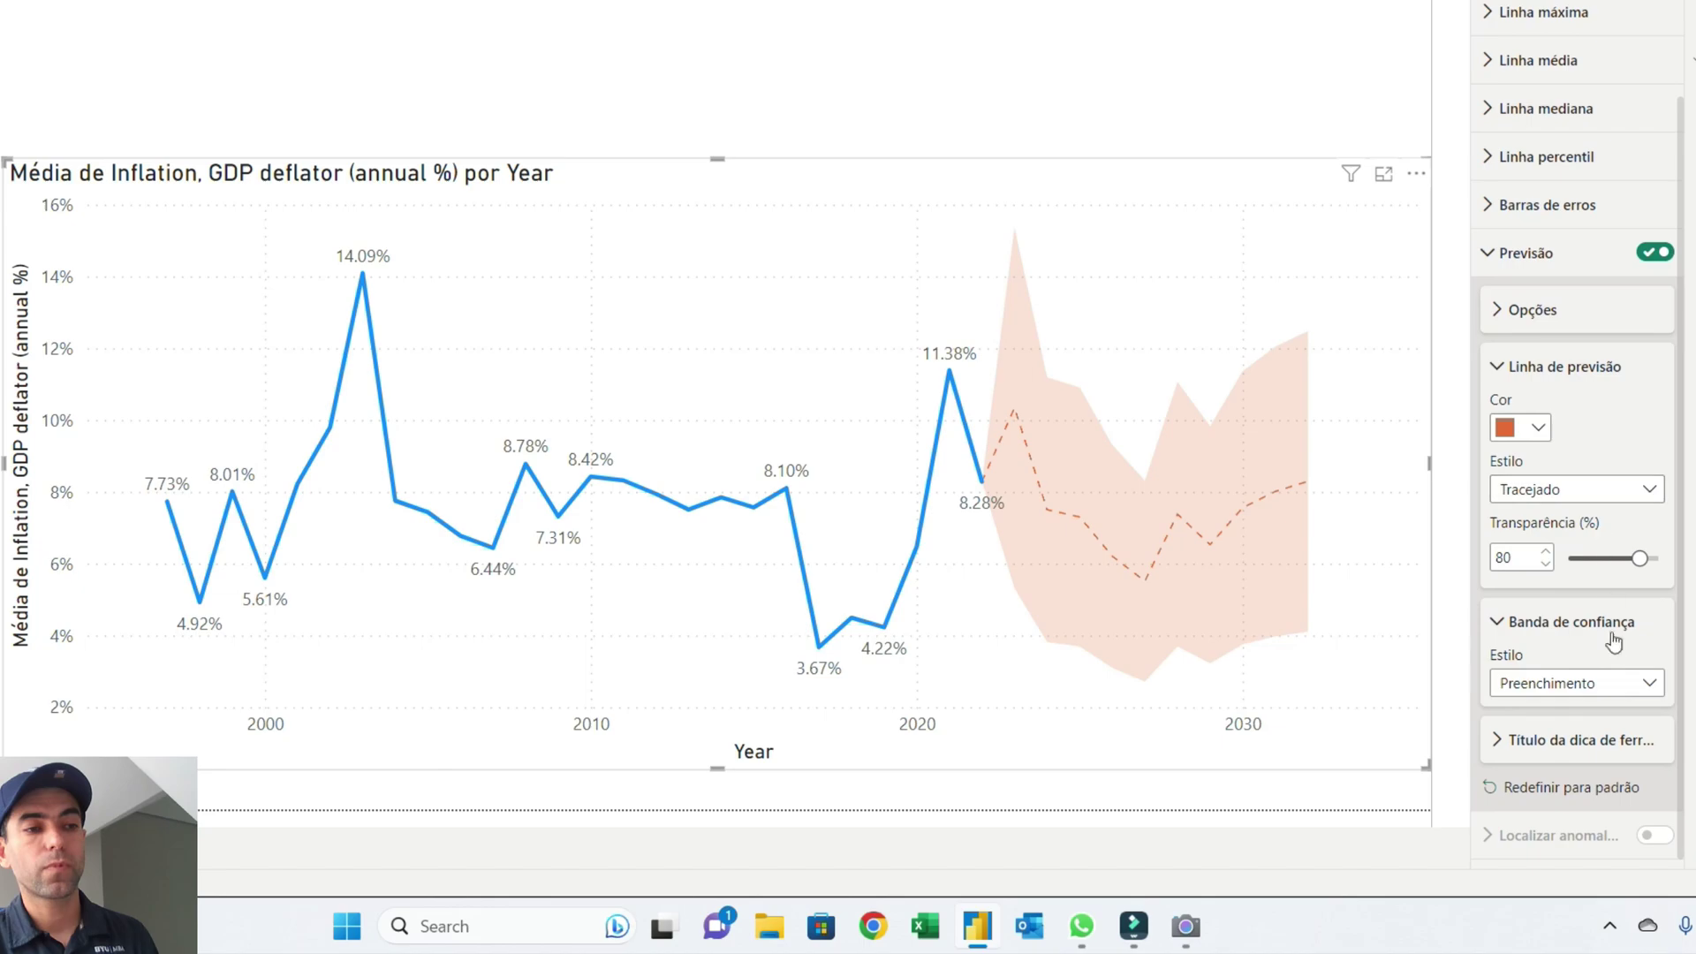
click(1628, 687)
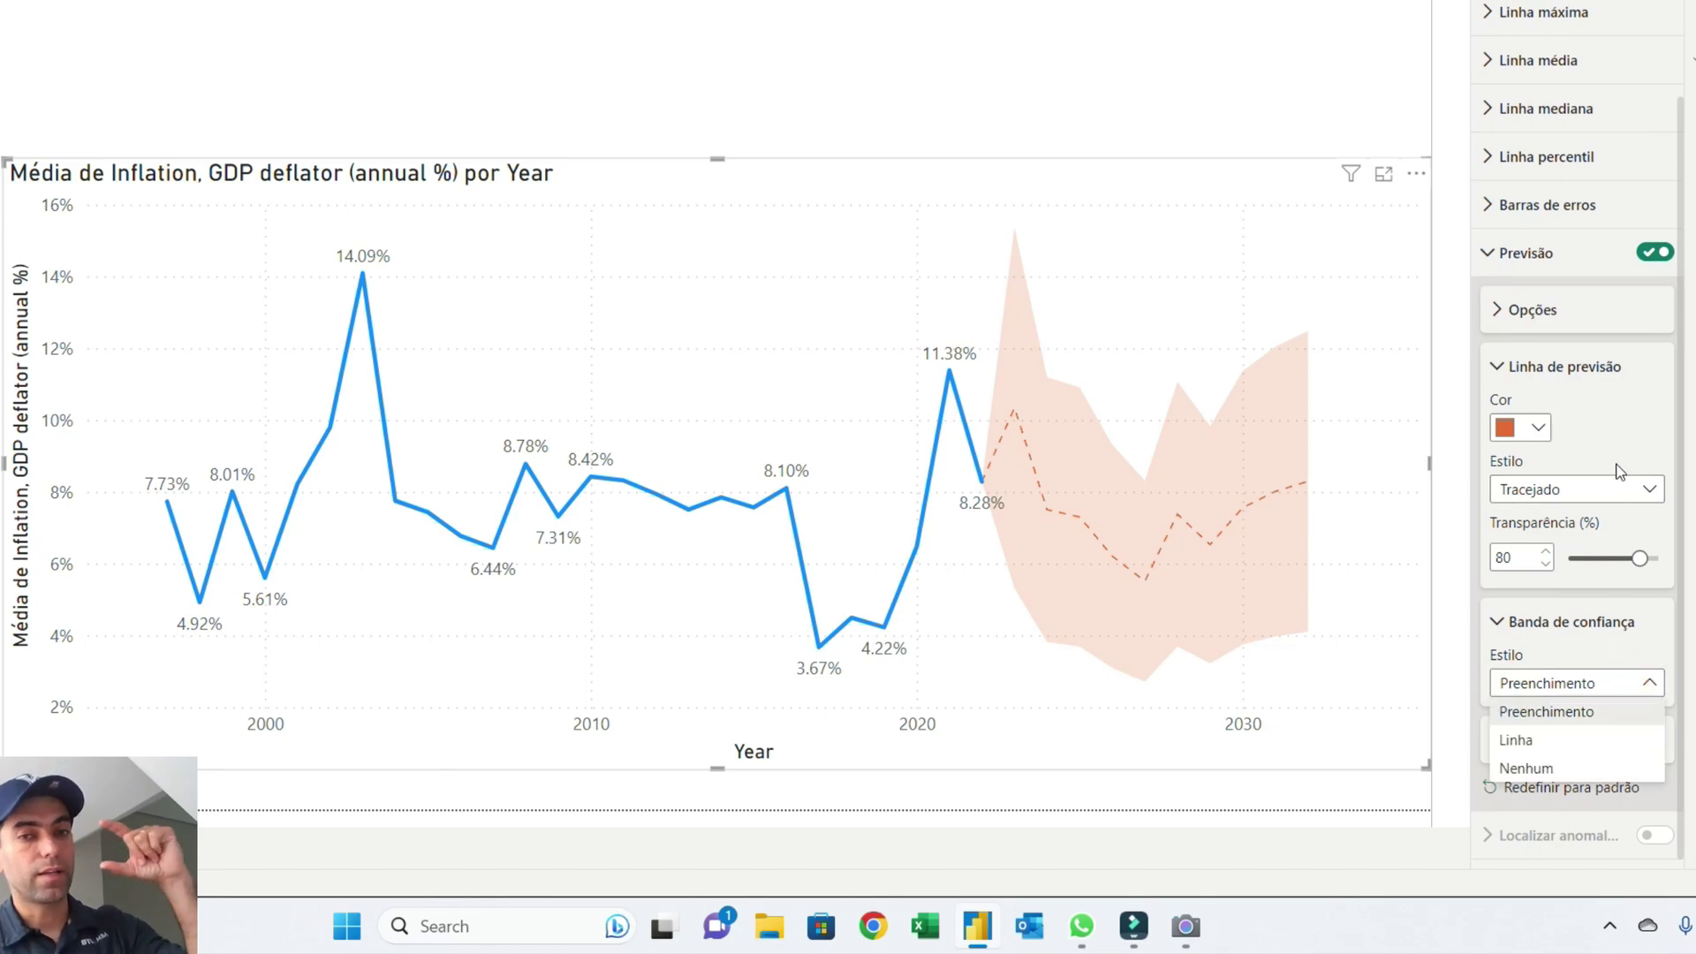
click(1551, 741)
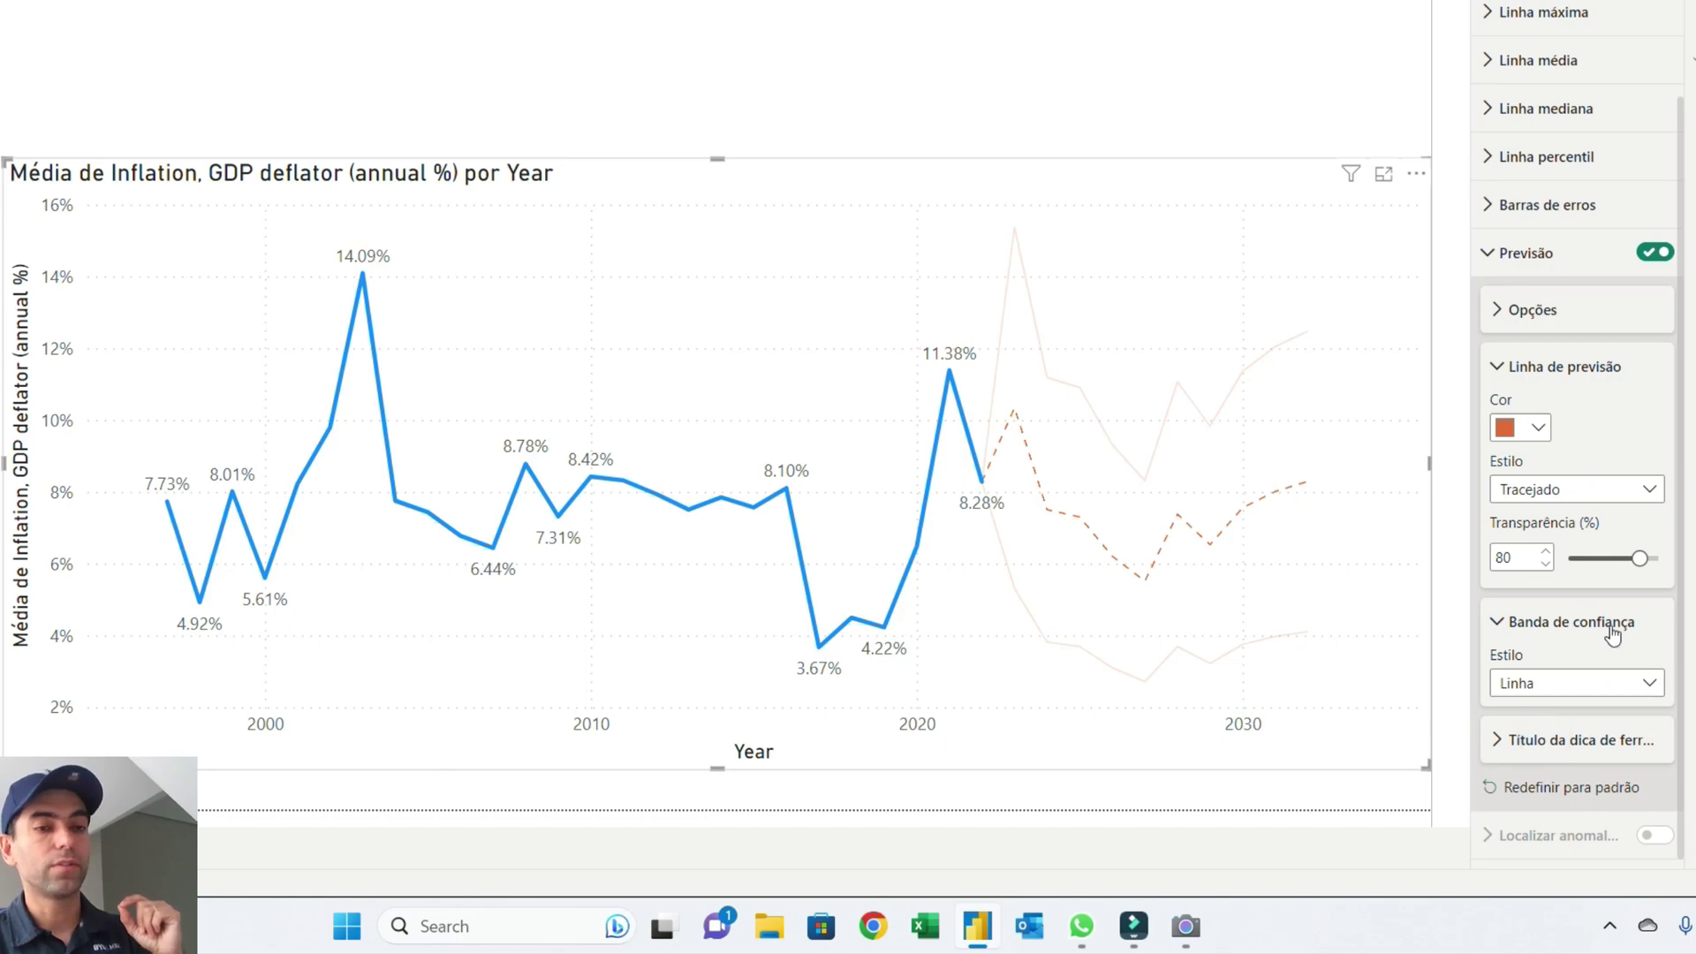
- Set the forecast's tooltip title to "Previsão de Inflacao" and inspect the tooltip at the 2024 forecast point
click(1516, 749)
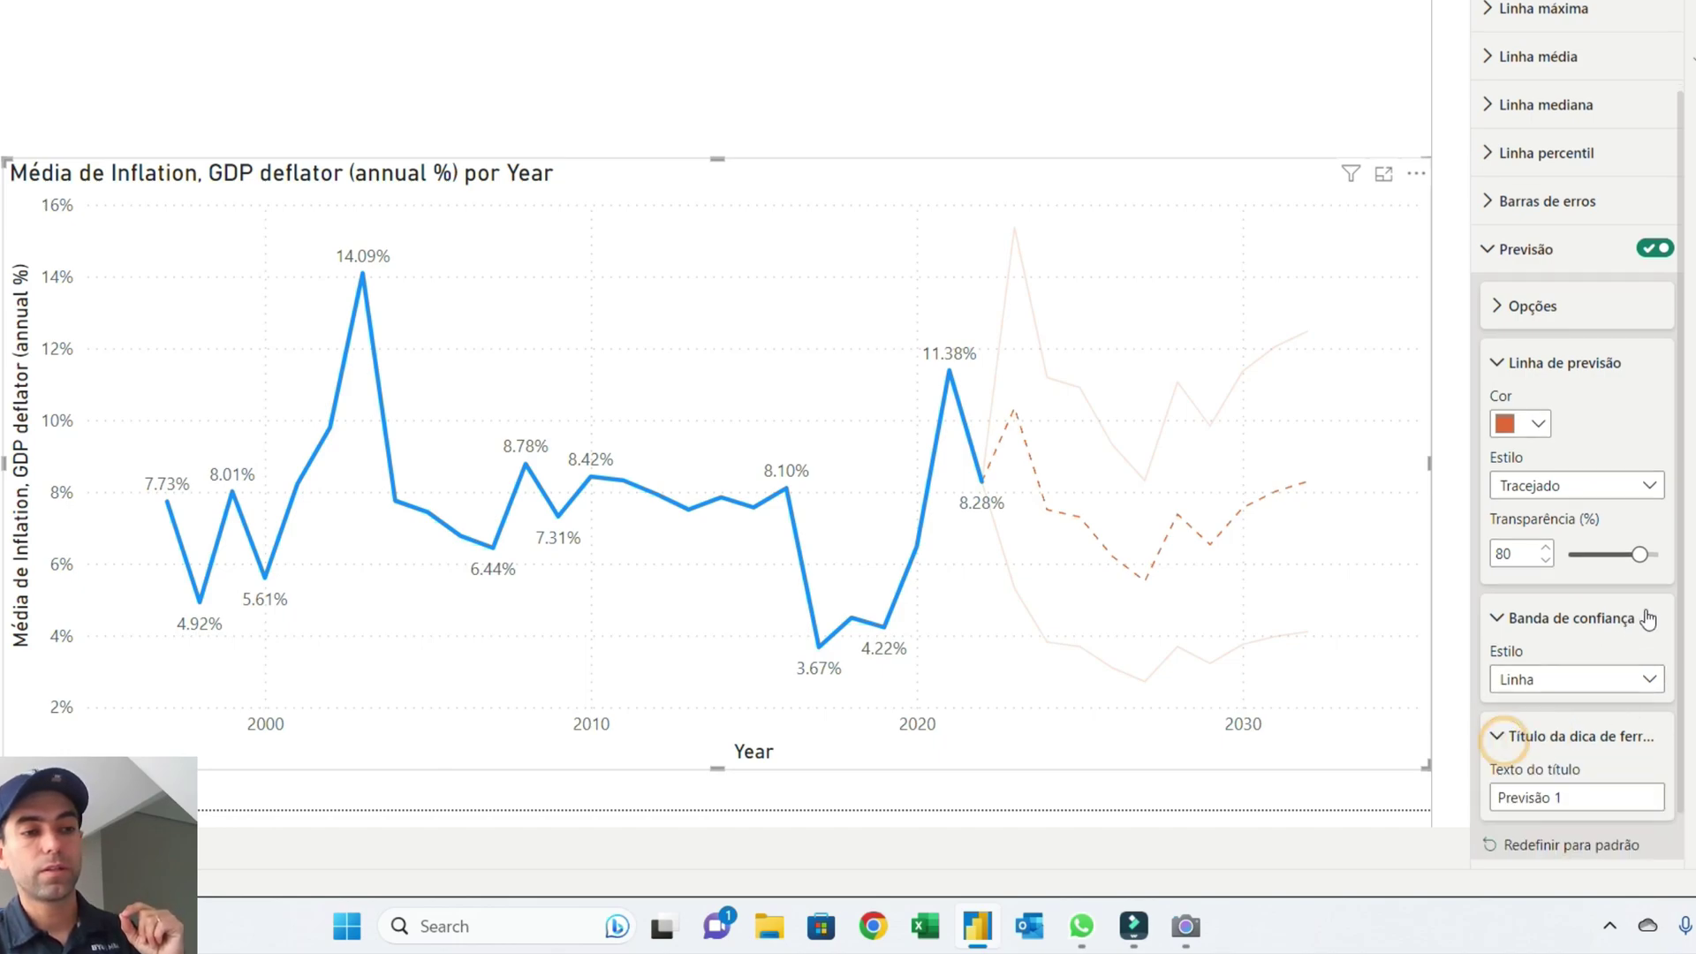
scroll(1608, 726, down, 1)
click(1590, 747)
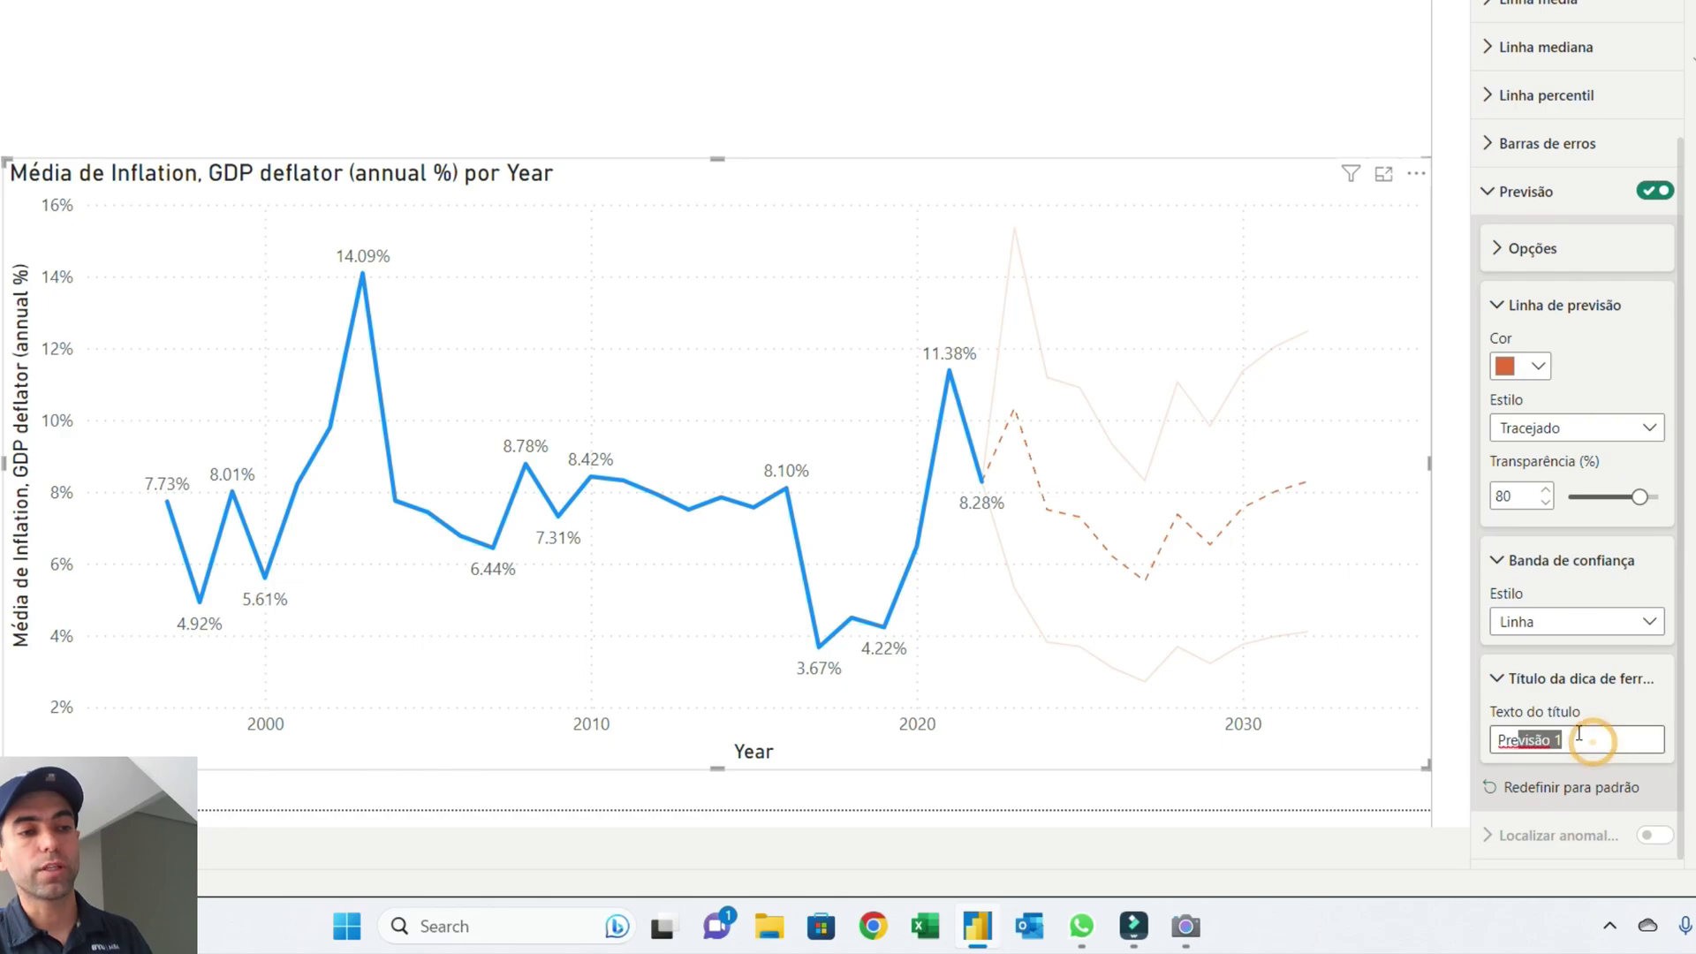
mouse_move(1069, 535)
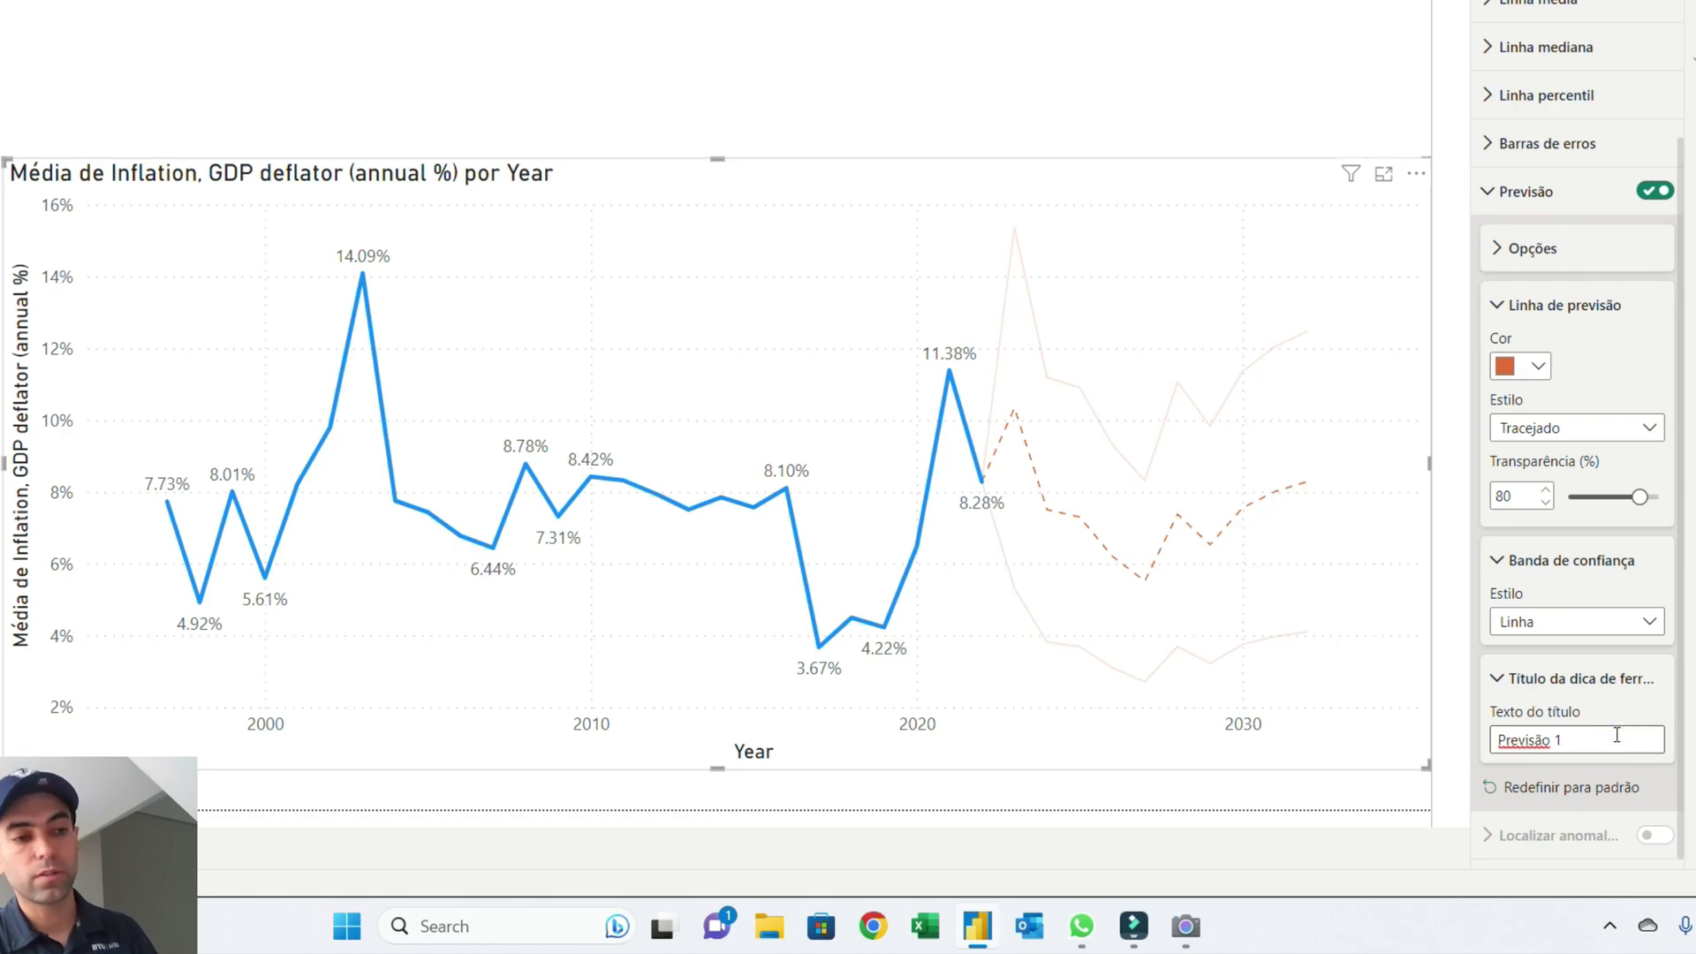
text(de Infla)
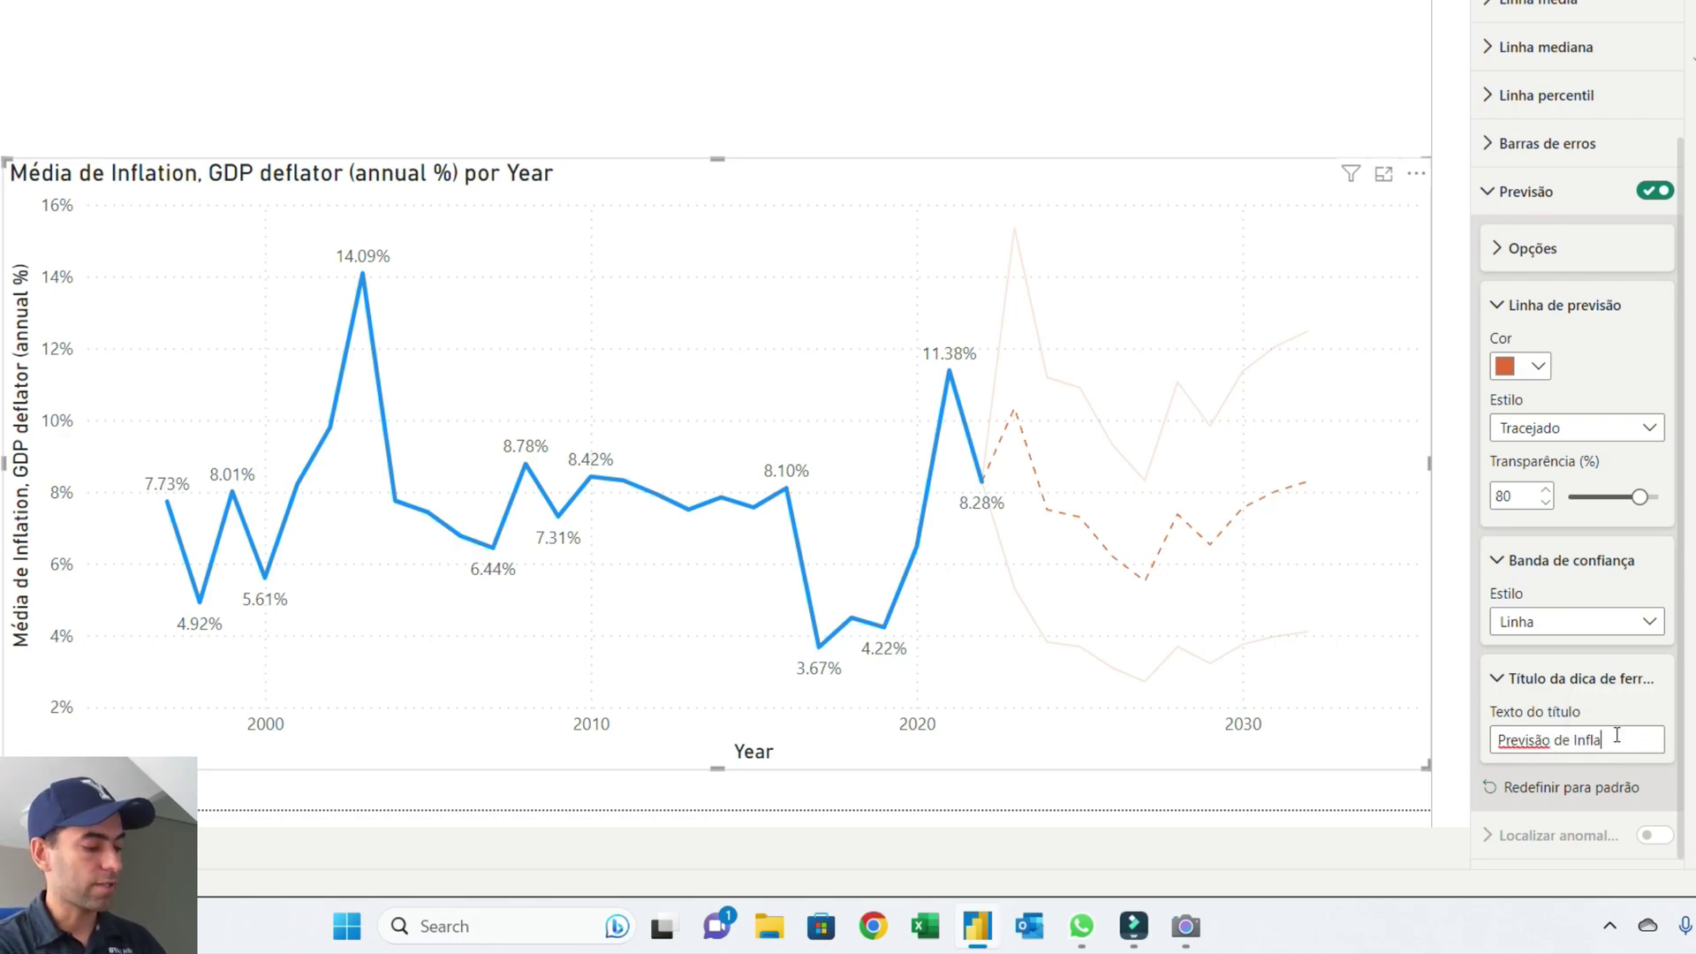
text(cao)
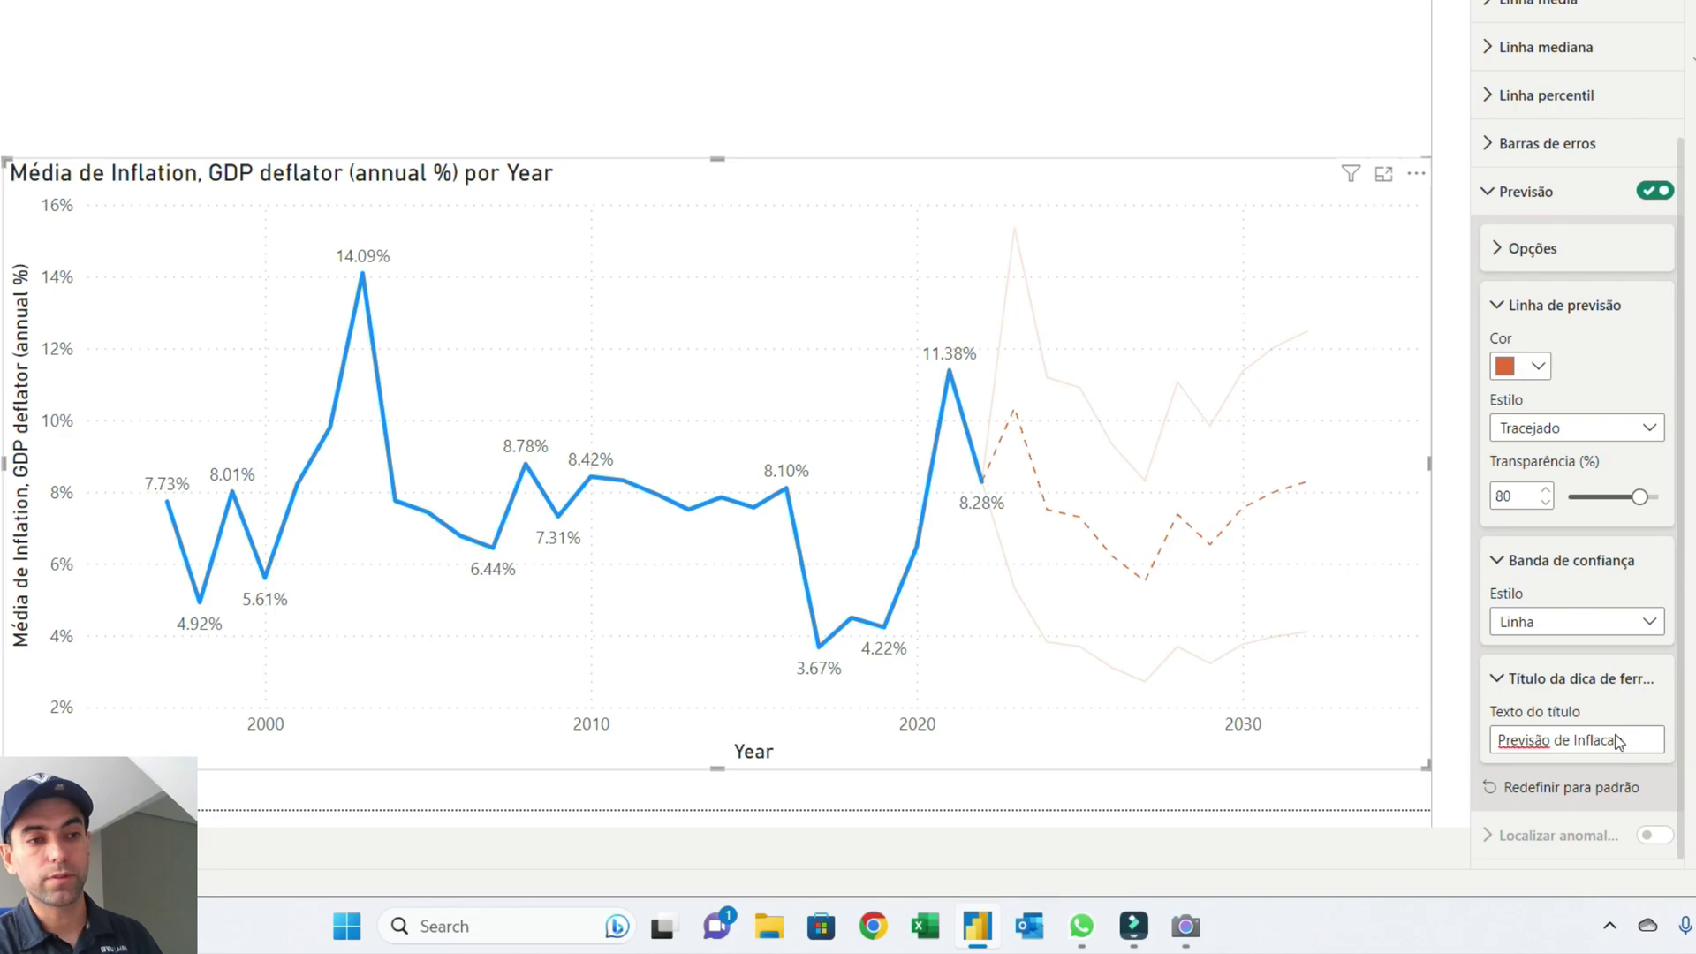
mouse_move(1133, 568)
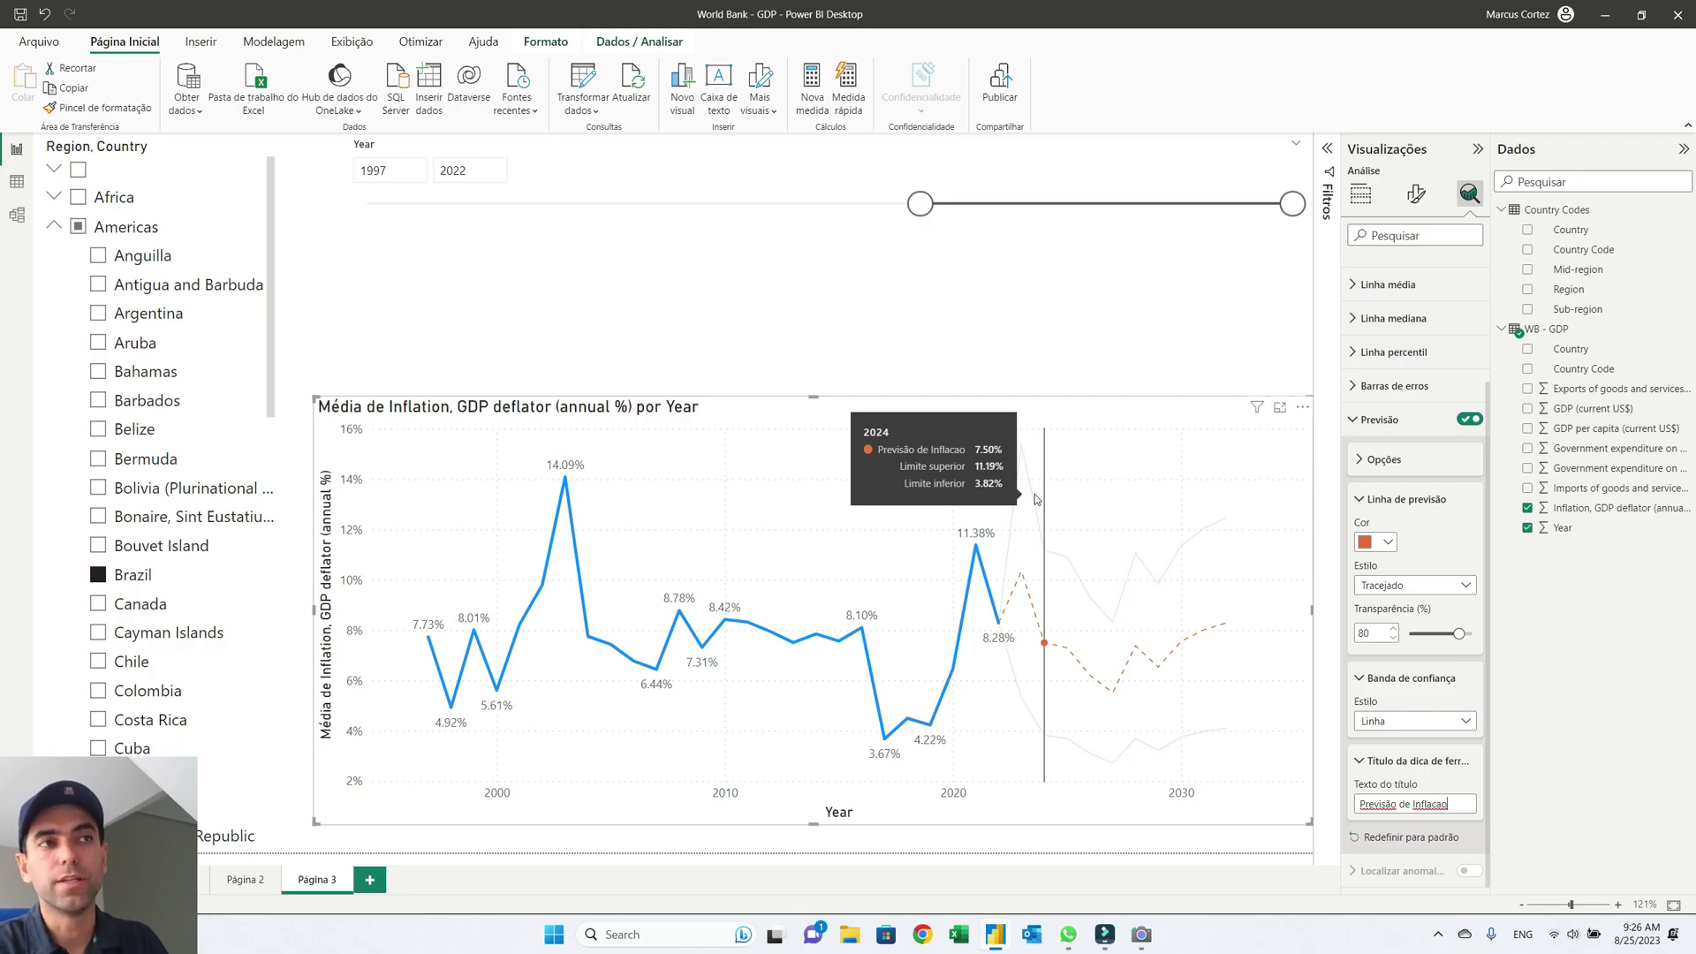
- Try converting the inflation line chart to an area chart and check its analytics options
click(1359, 196)
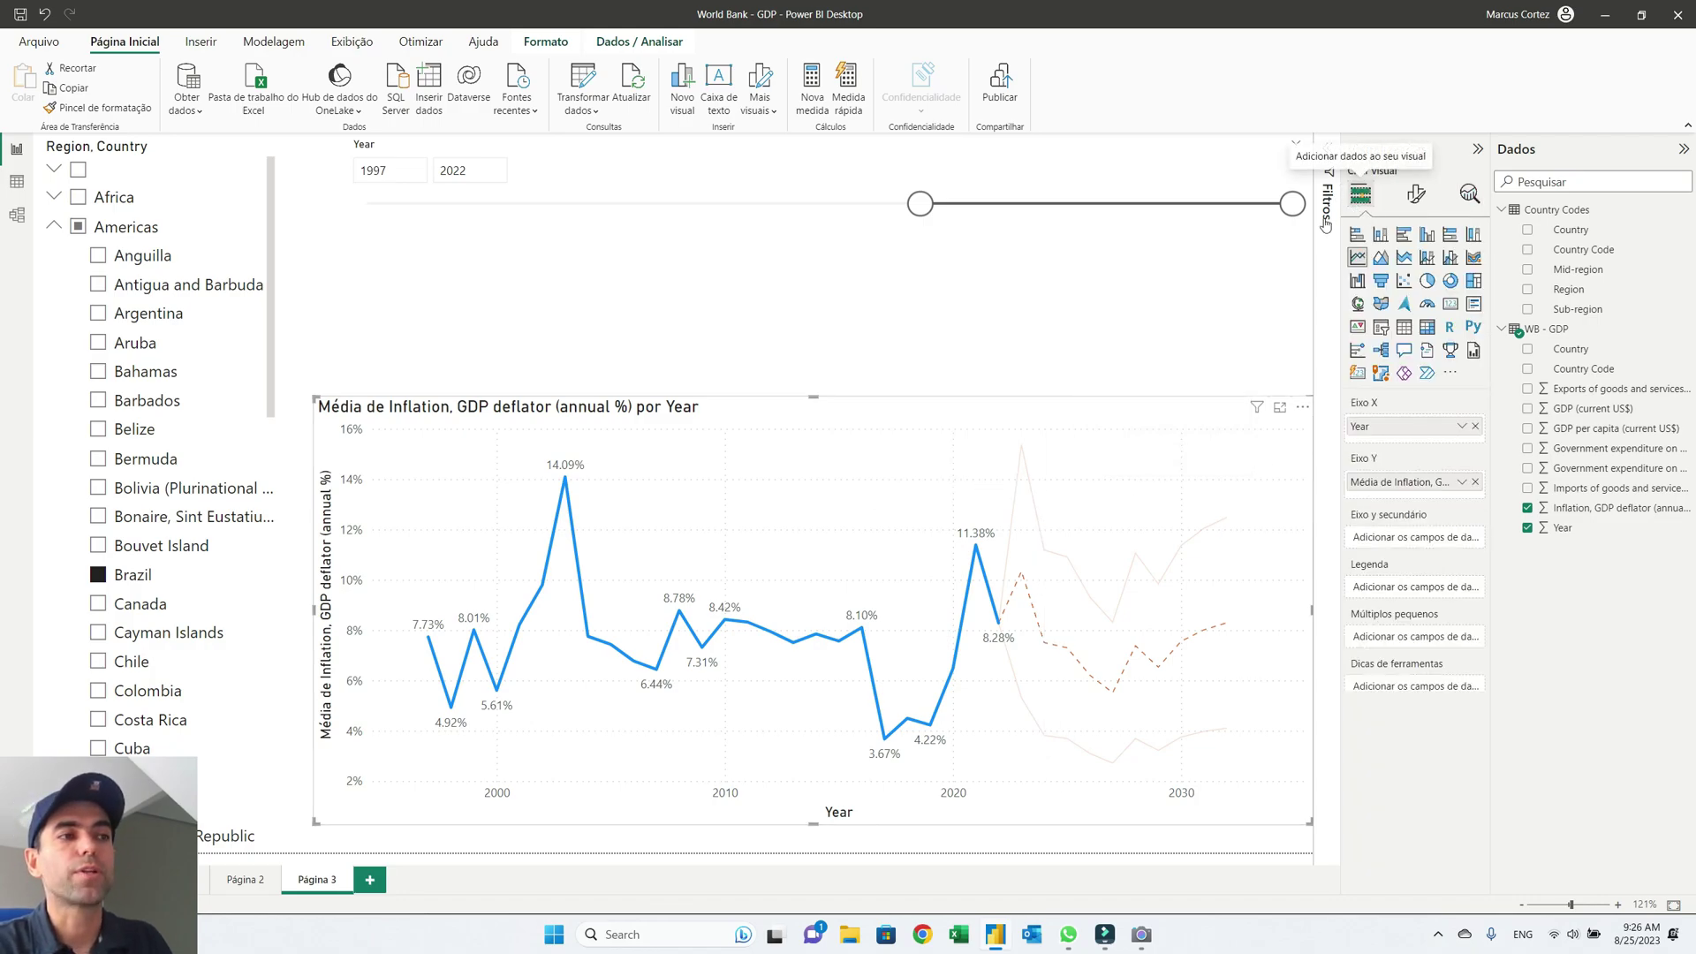
click(1042, 410)
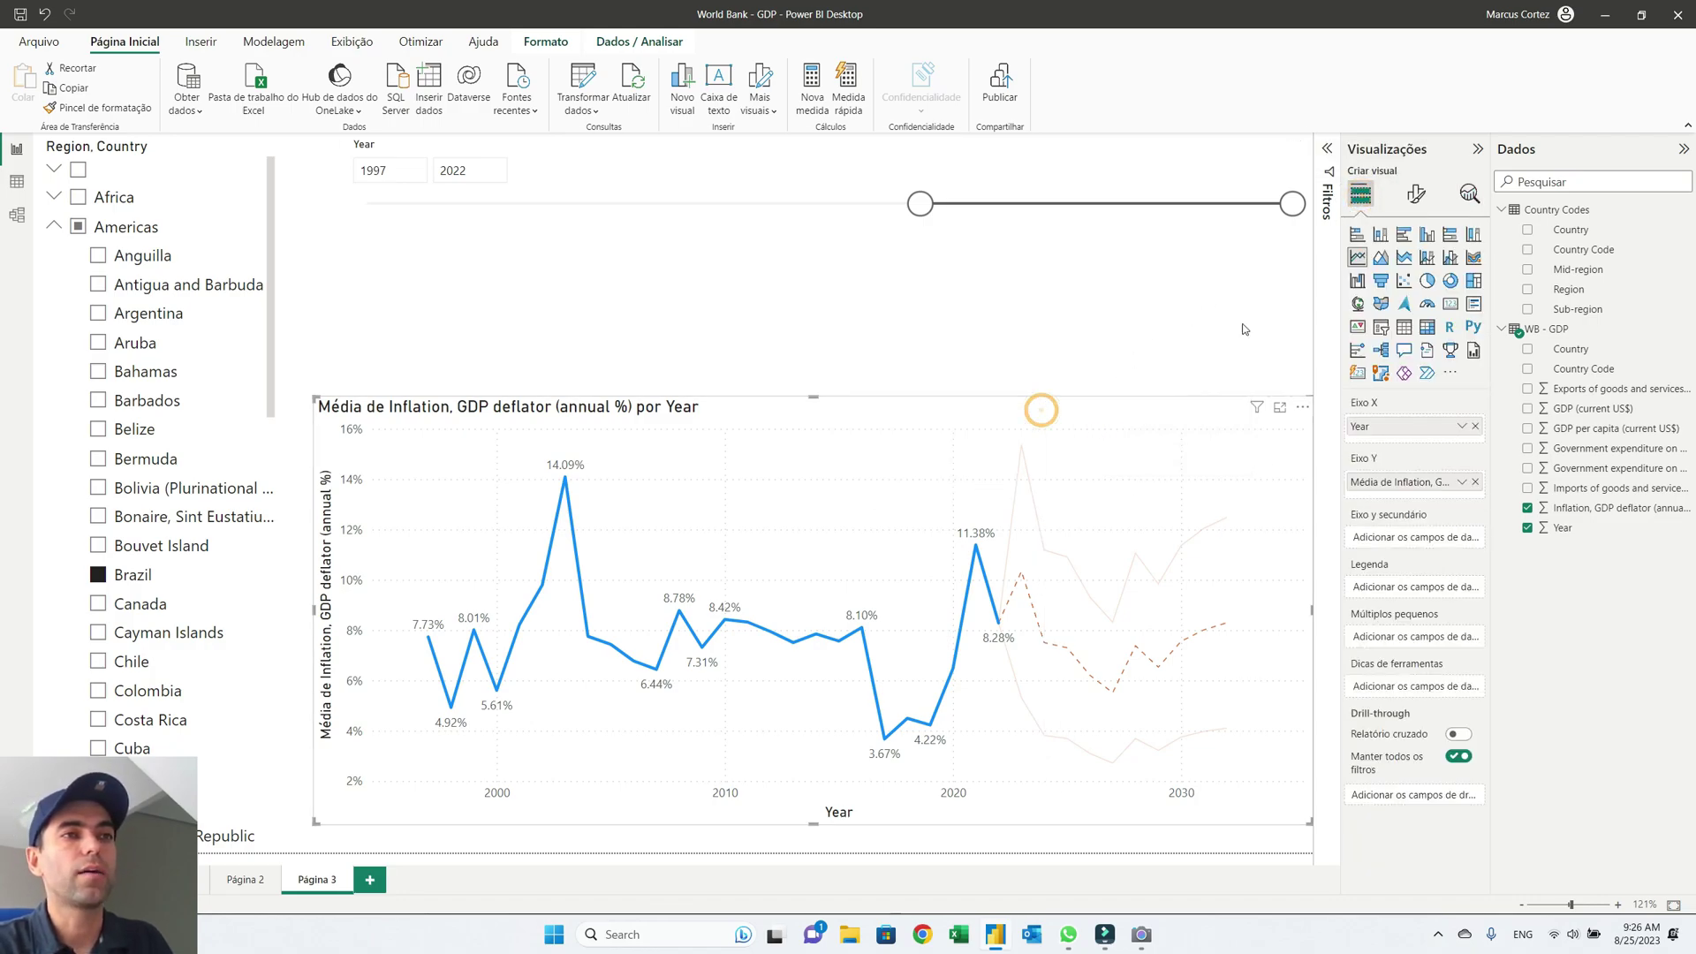
click(1382, 260)
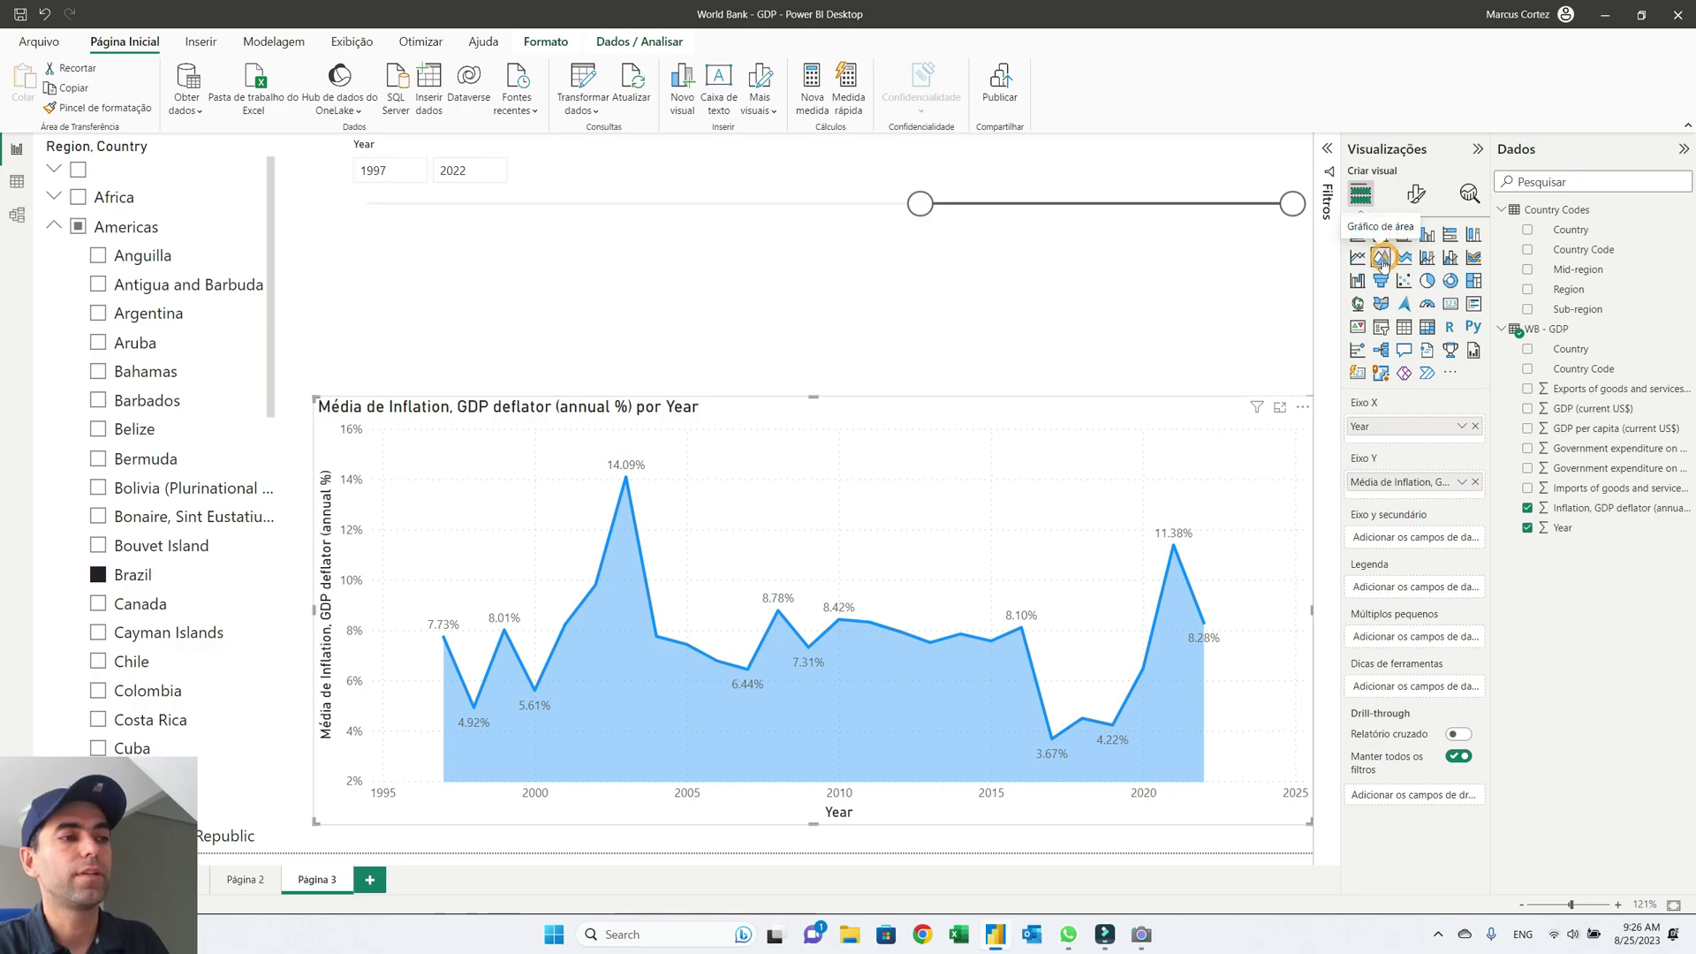
click(1468, 196)
click(1359, 194)
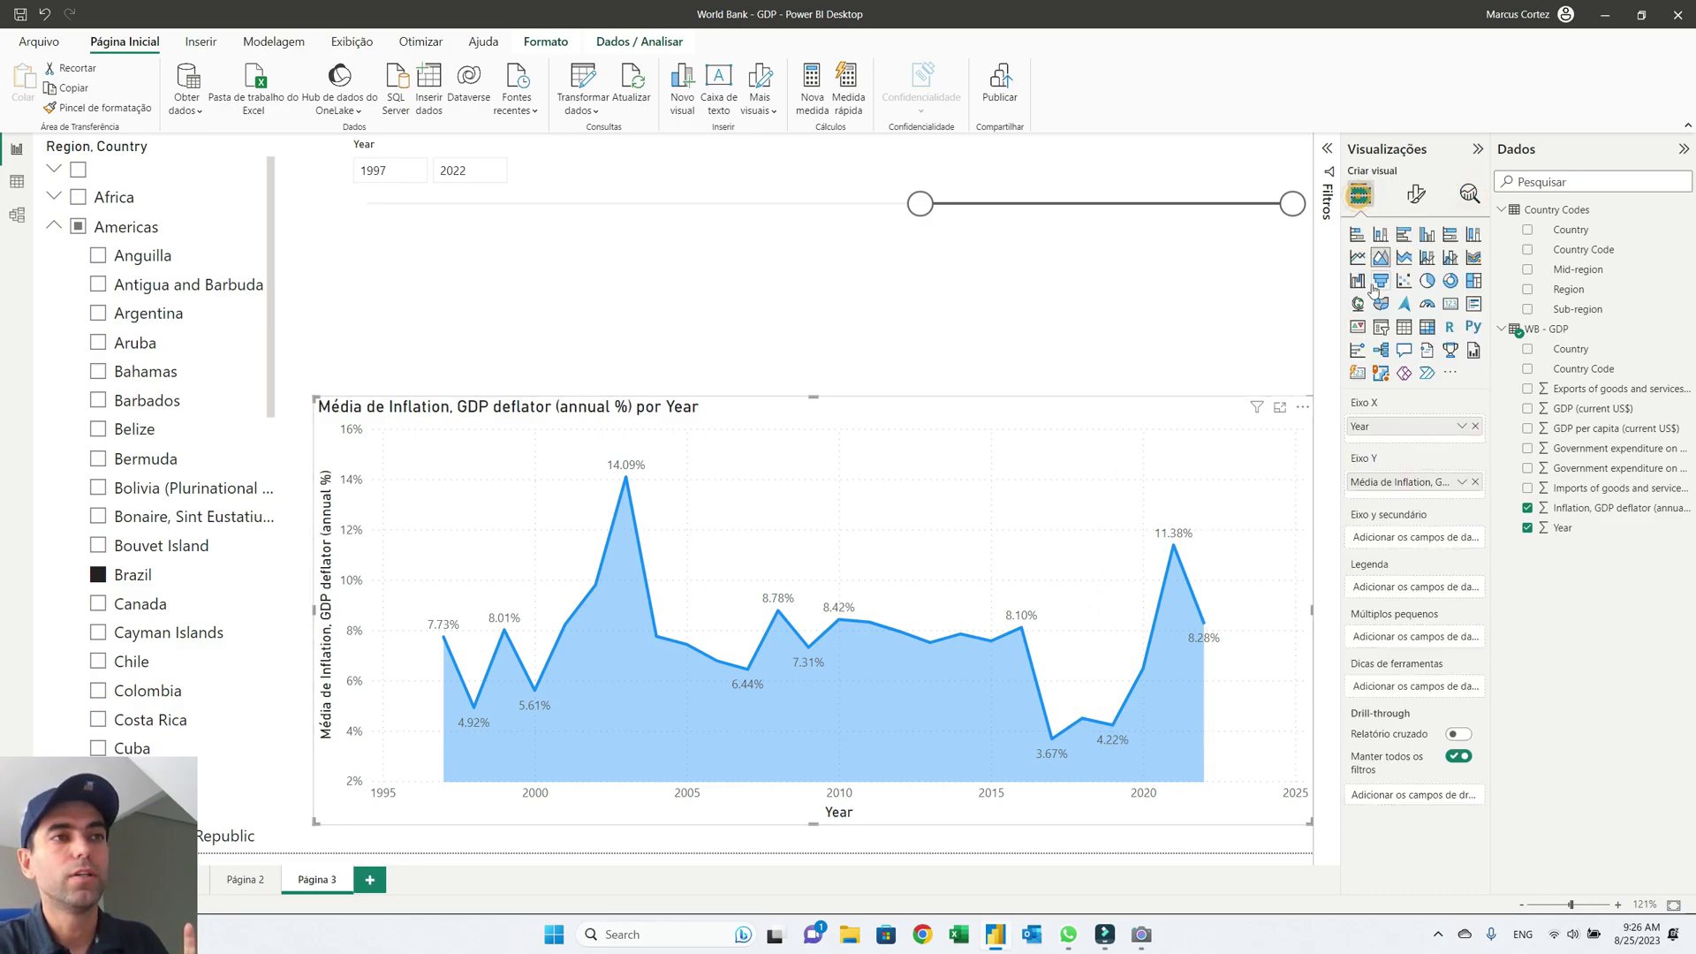
- Try the inflation visual as a stacked column chart and check which analytics options it offers
click(1381, 234)
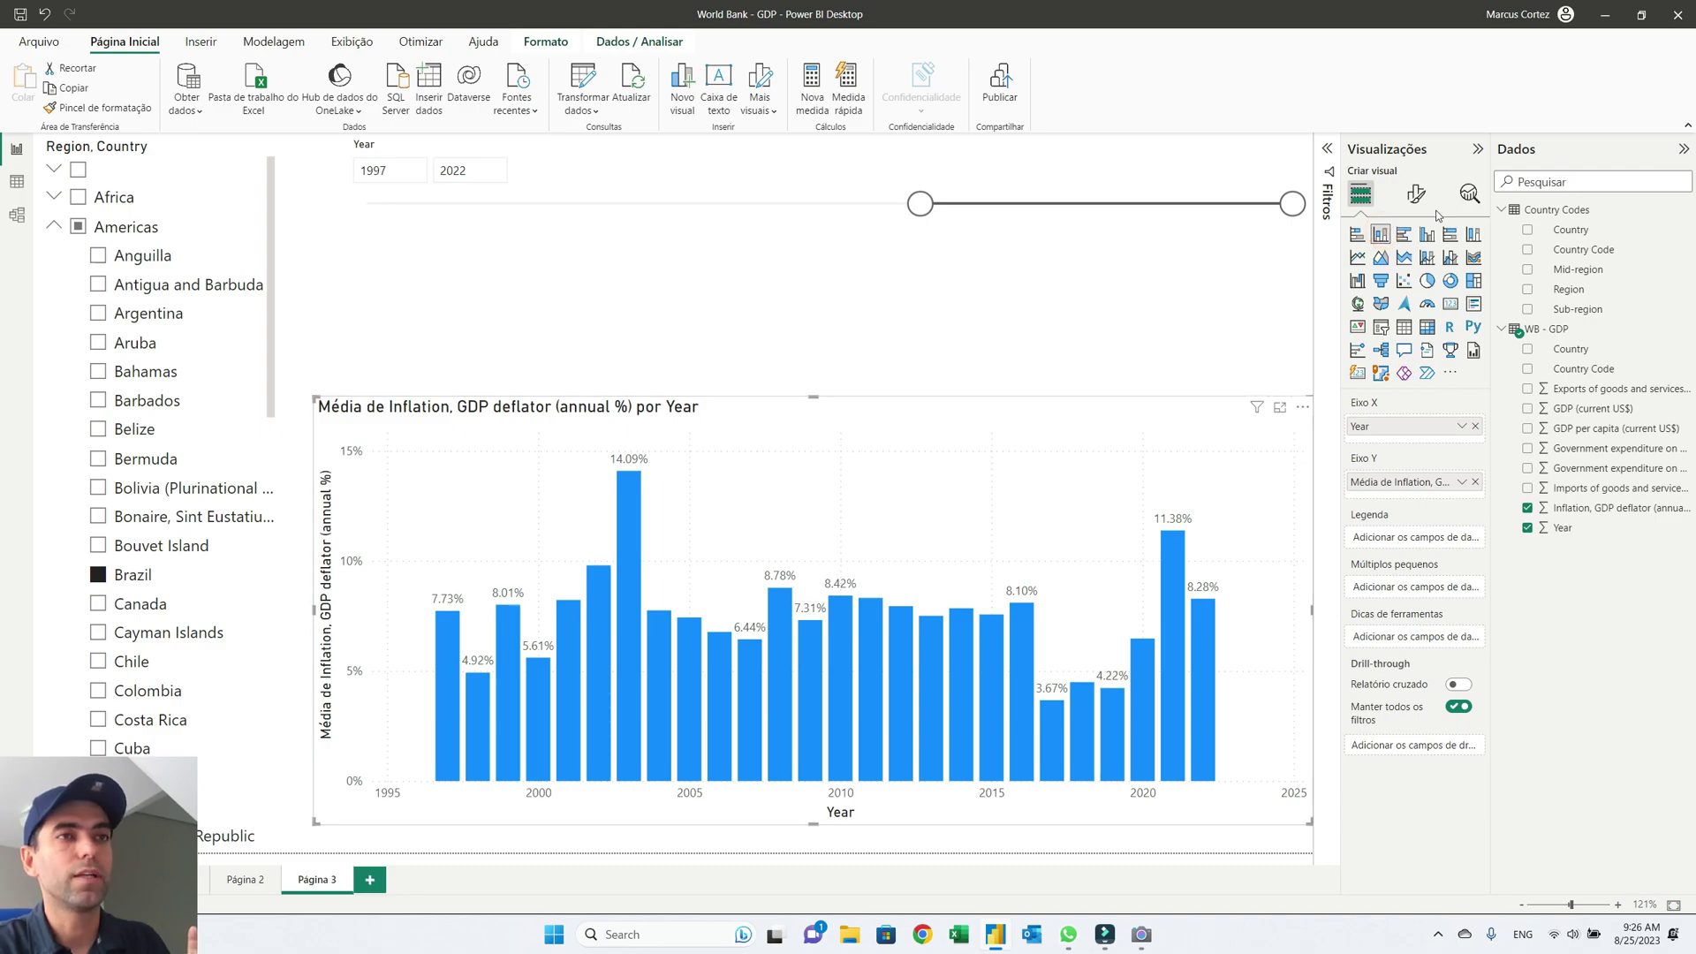
click(1469, 194)
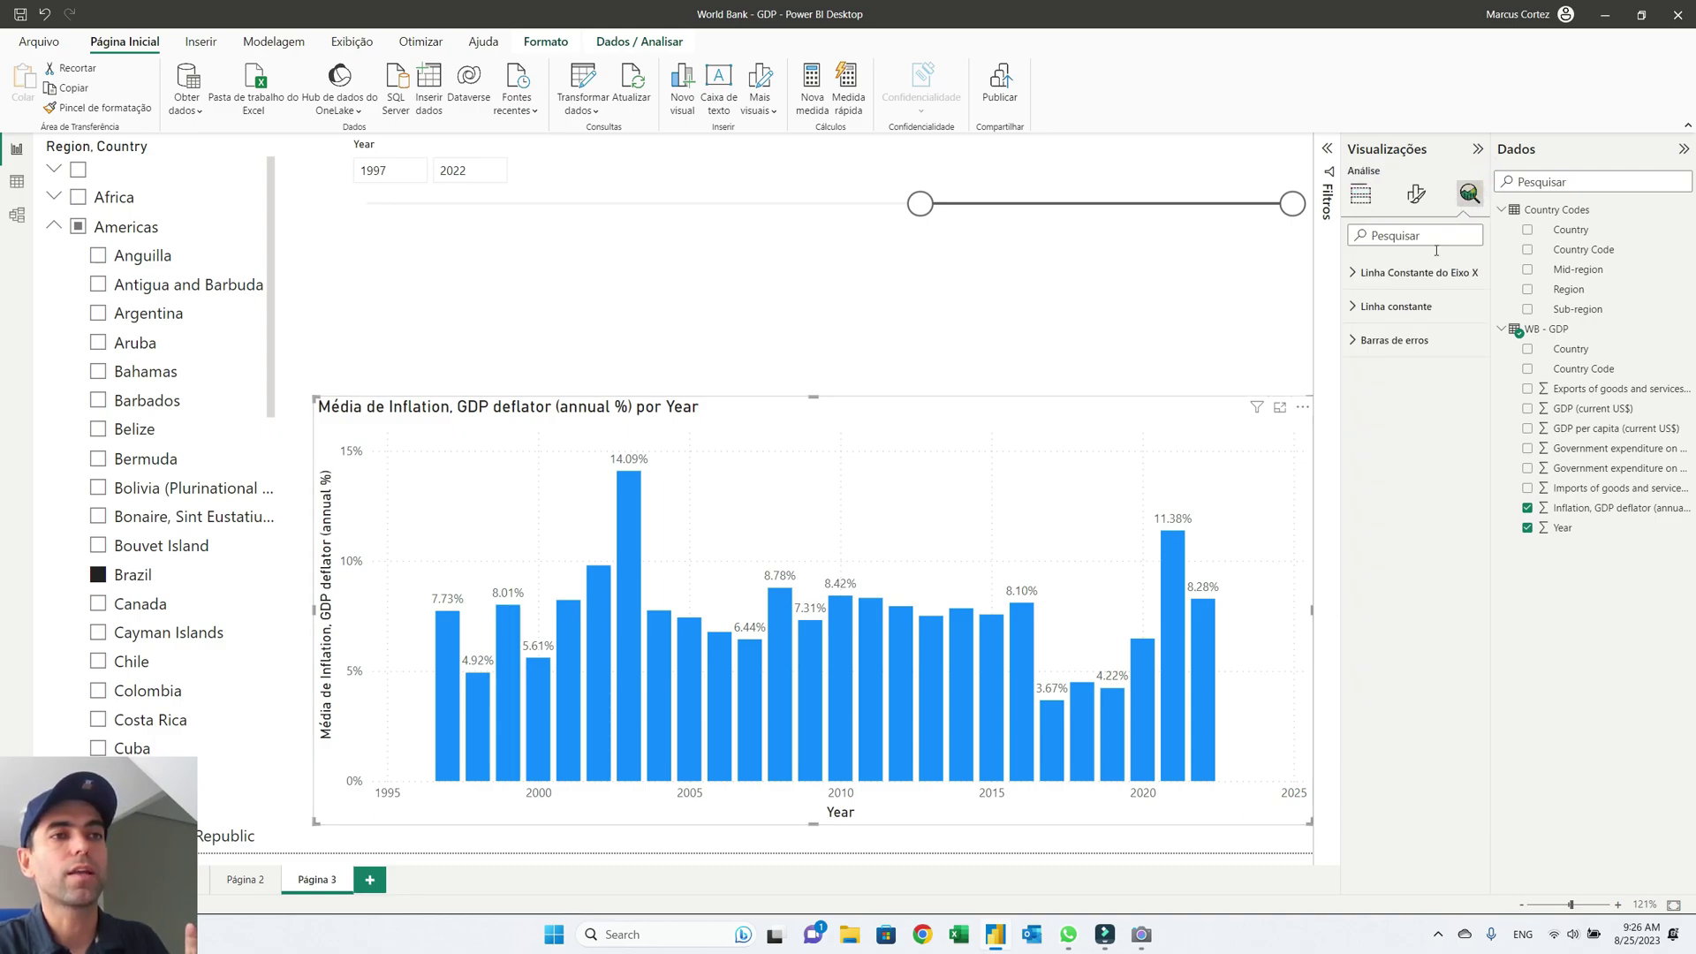
click(1360, 194)
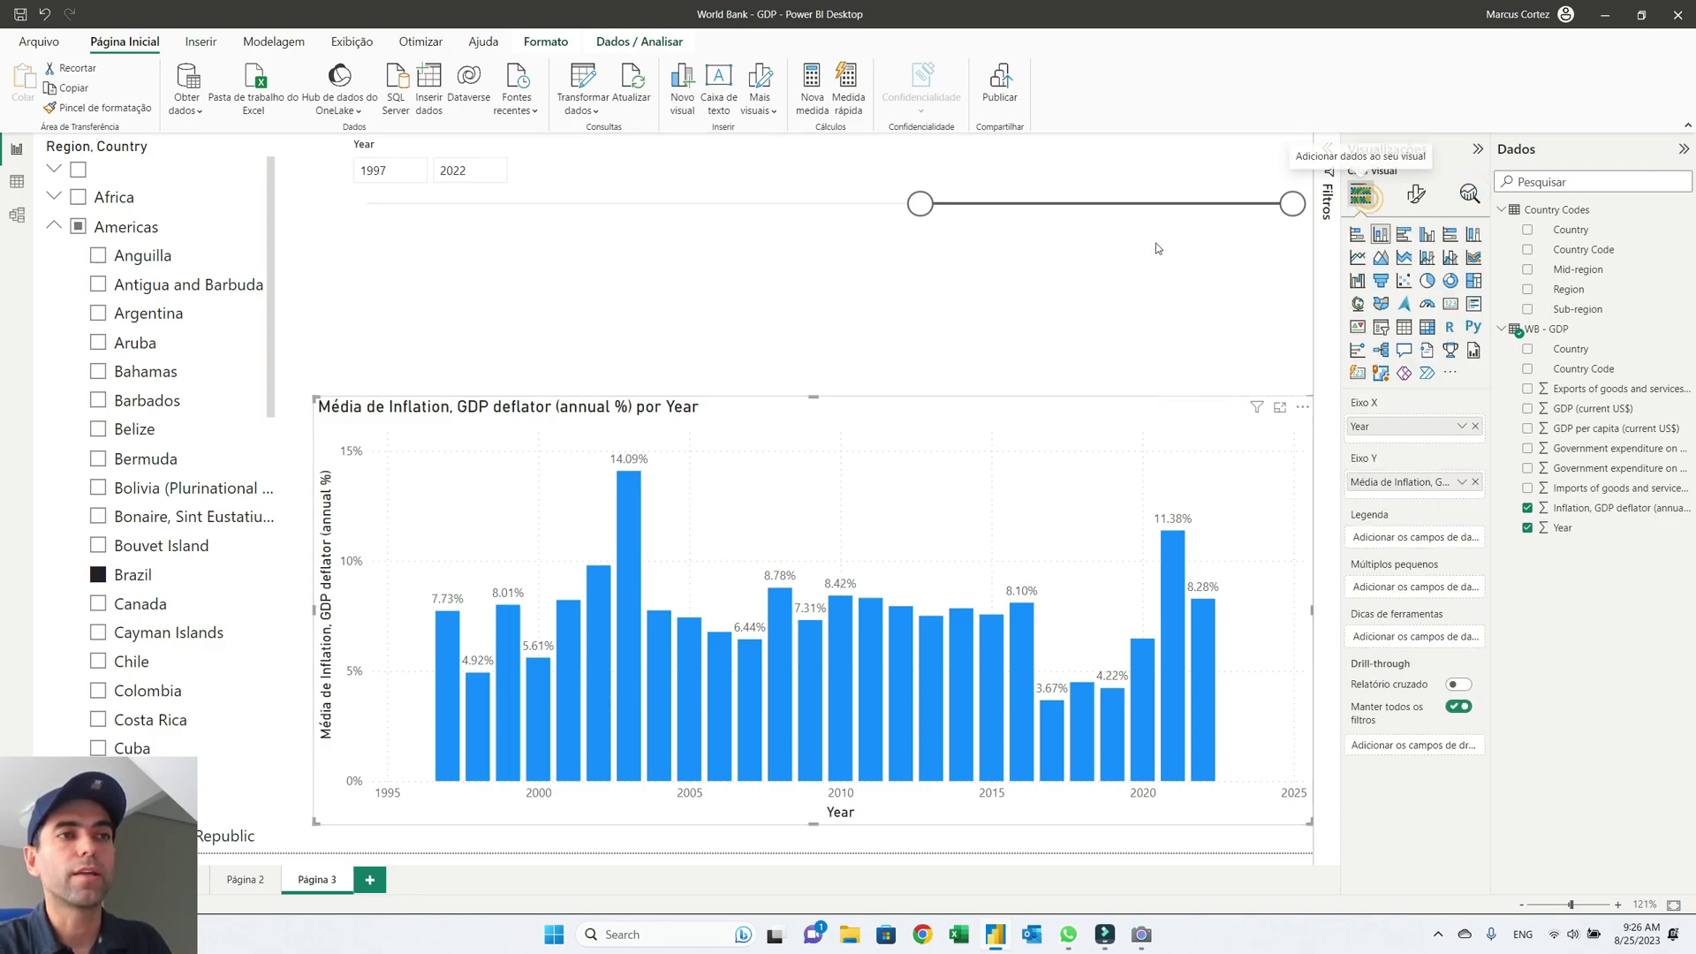
- Undo both chart type changes and review the line chart's analytics options
click(45, 14)
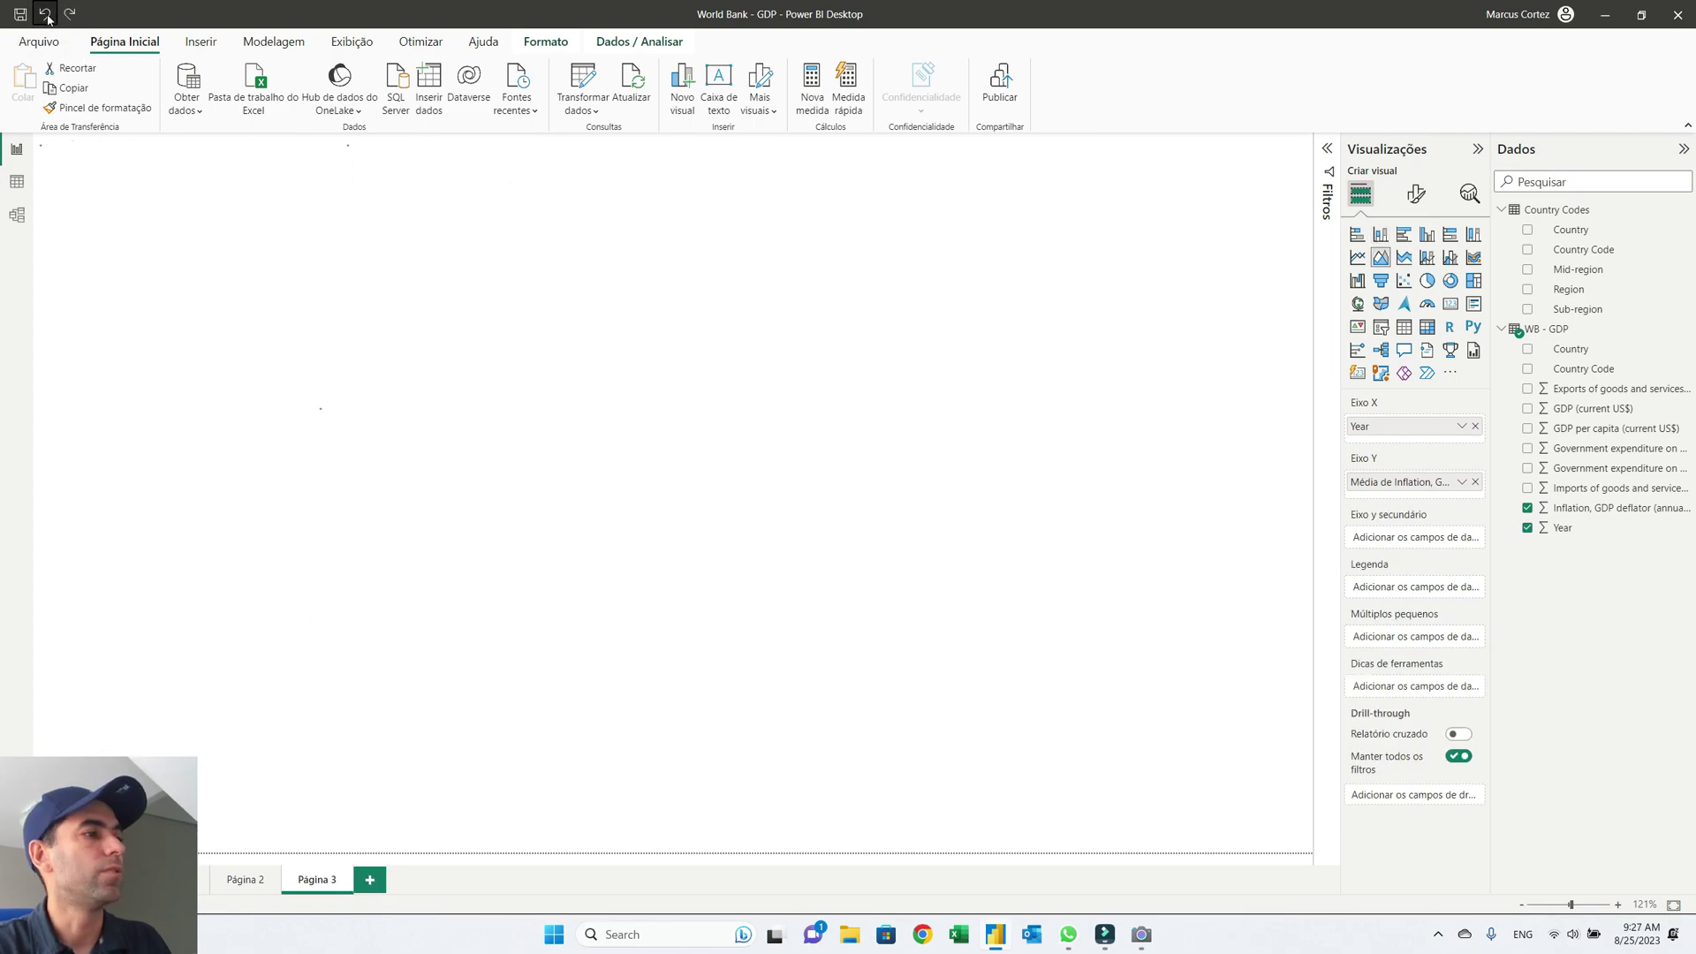
click(45, 14)
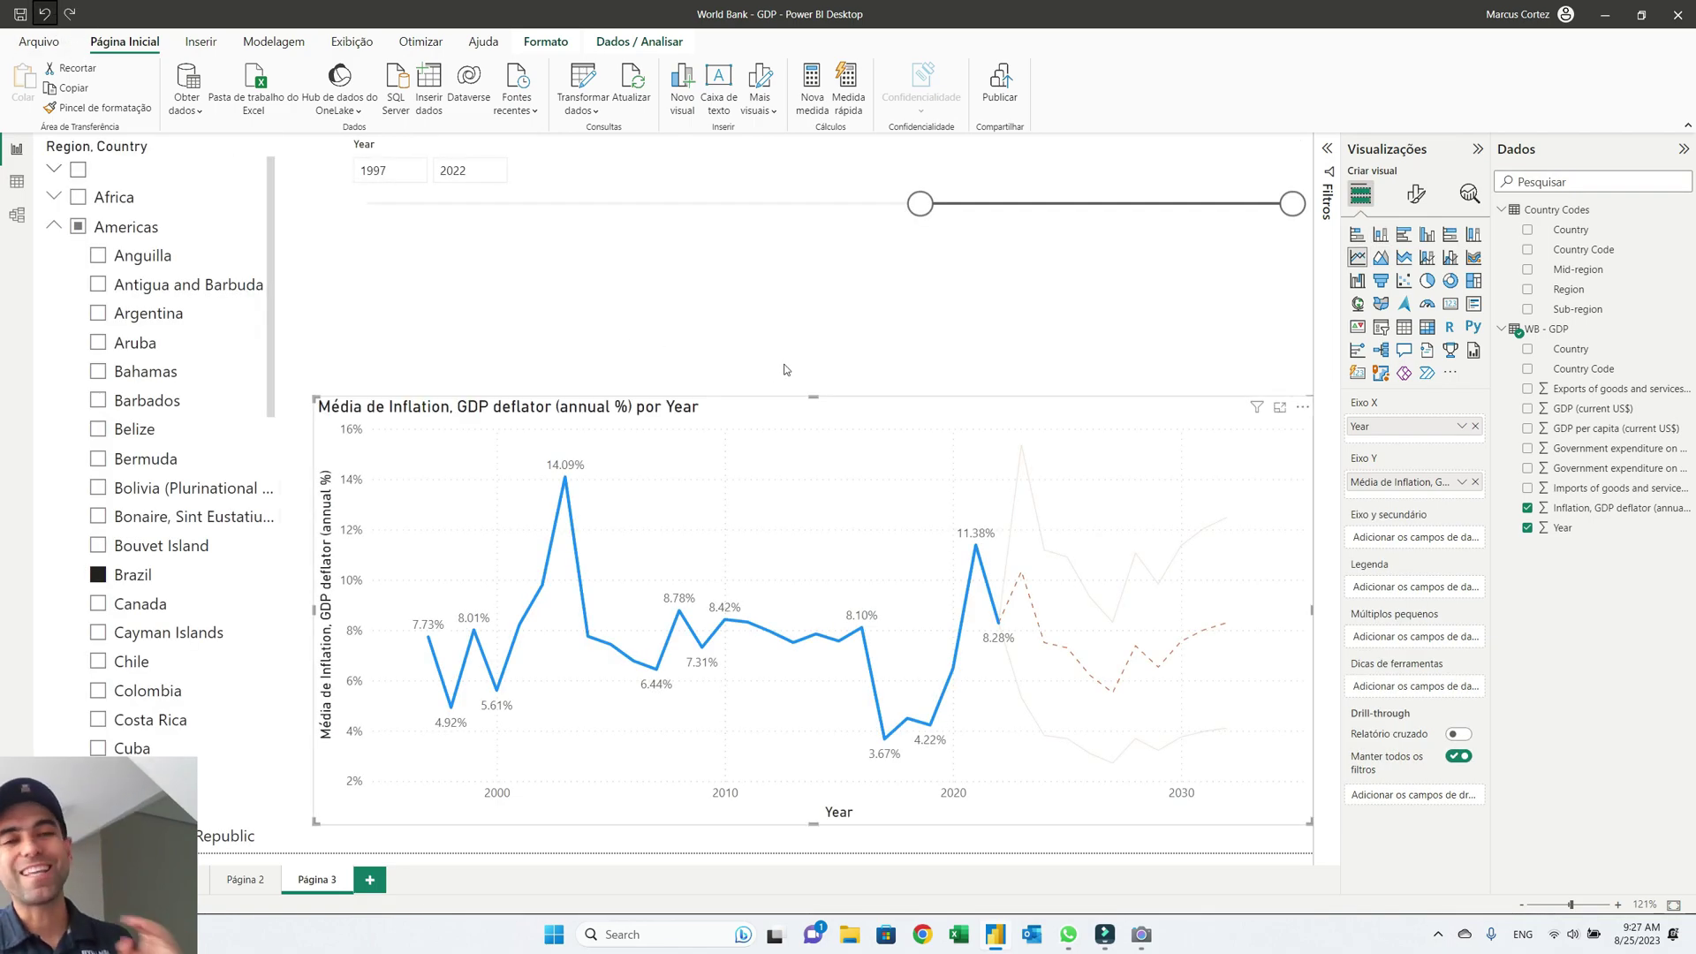
click(1477, 193)
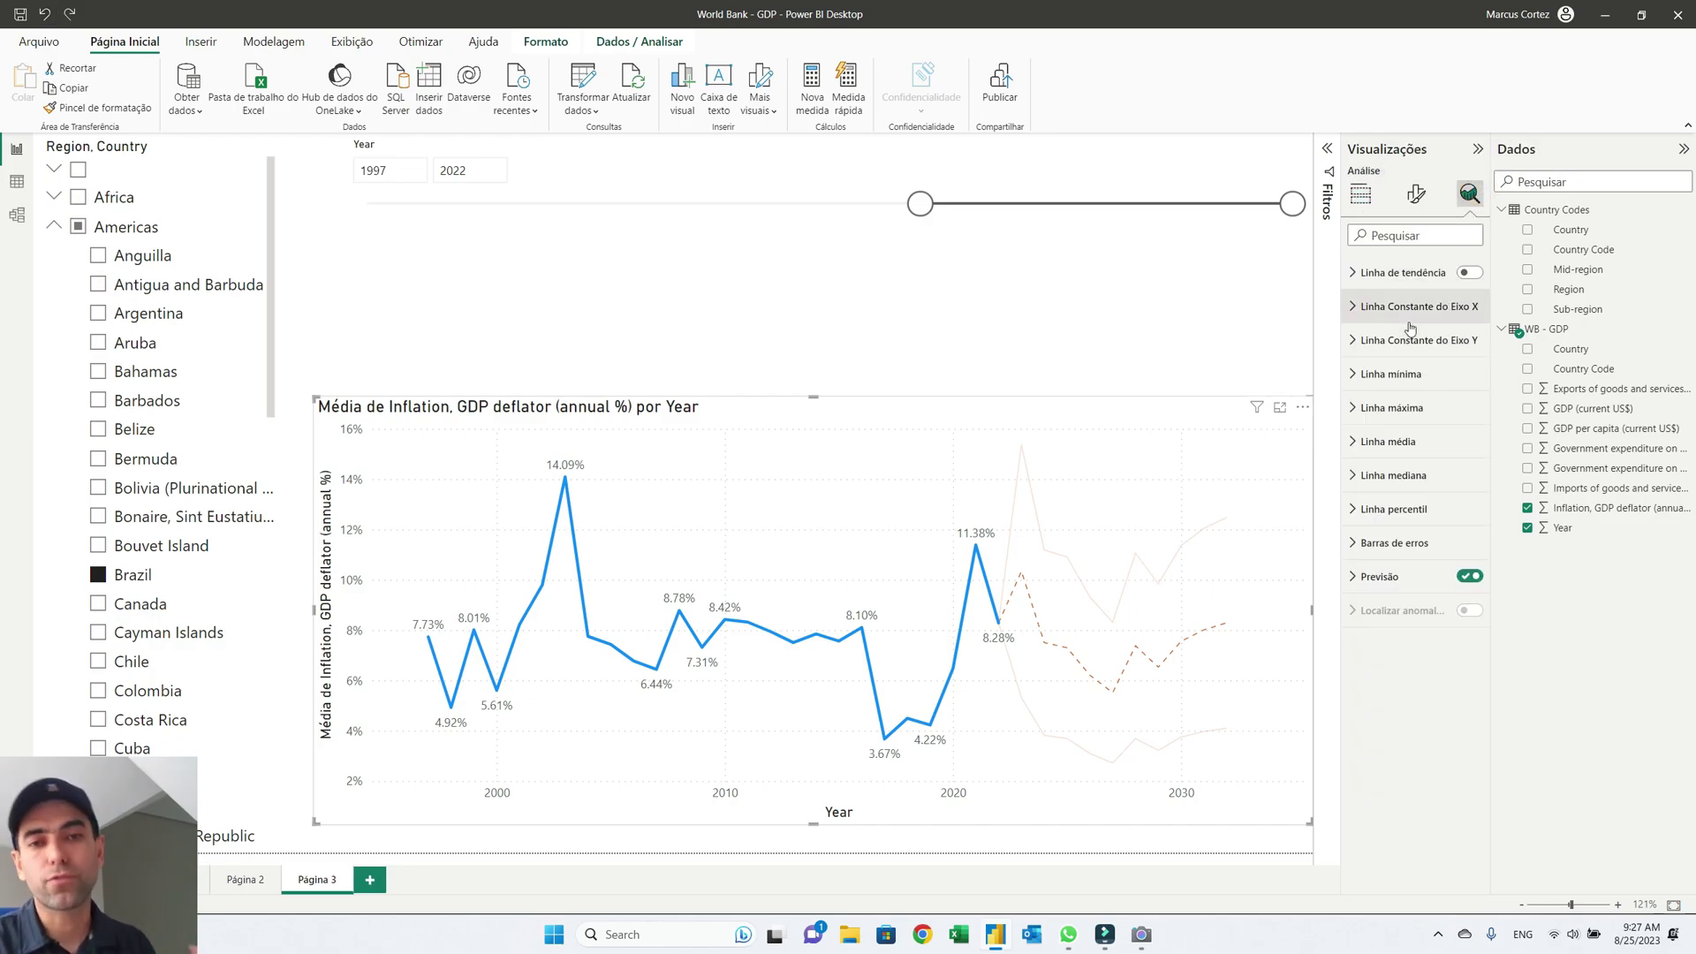
click(1361, 193)
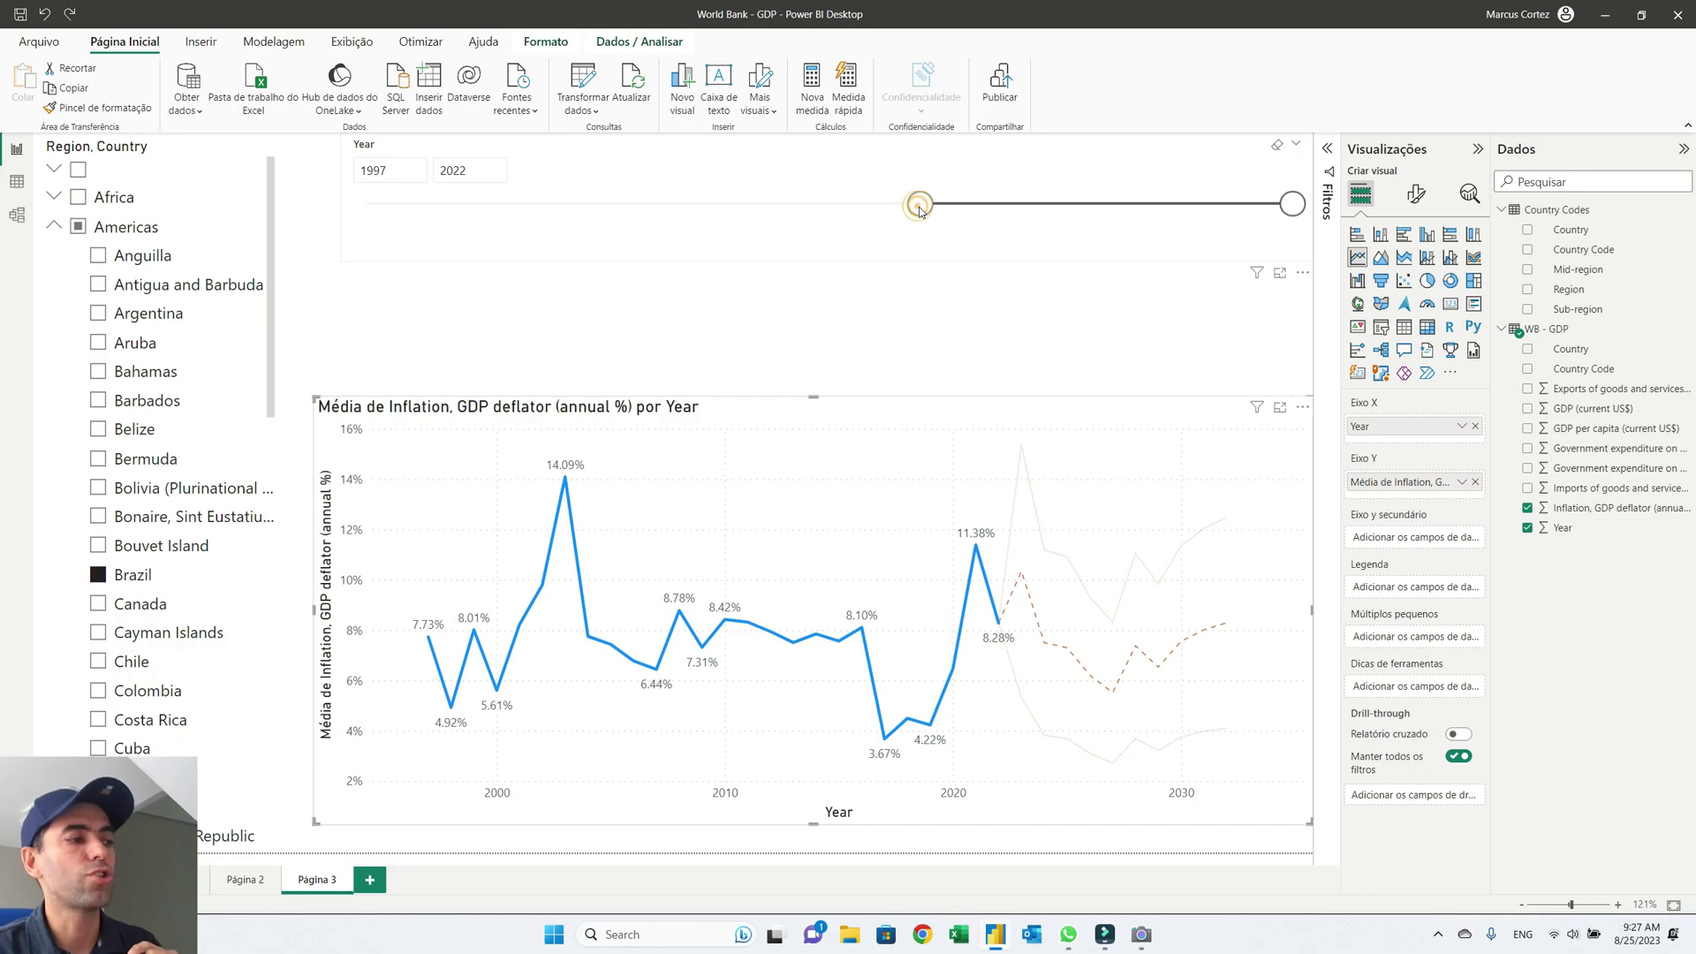
- Compare Brazil's forecast with the Year slicer starting at 2001 and at 1979, and return the start year to 1997
drag(919, 205, 977, 214)
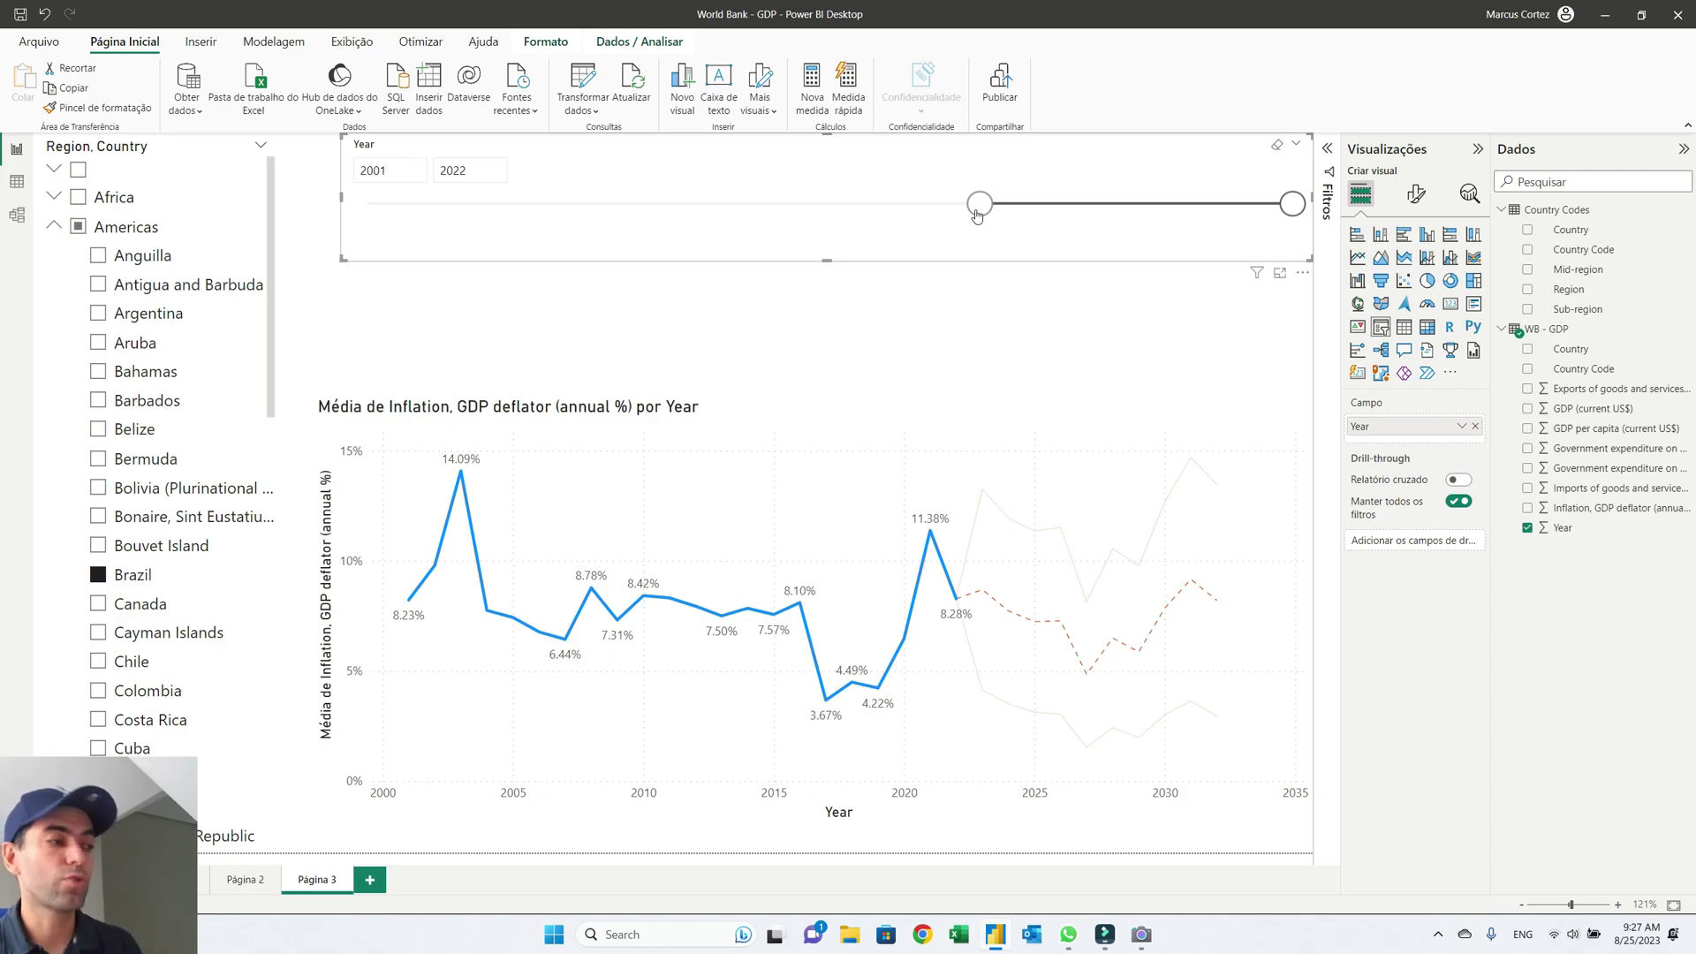
mouse_move(406, 618)
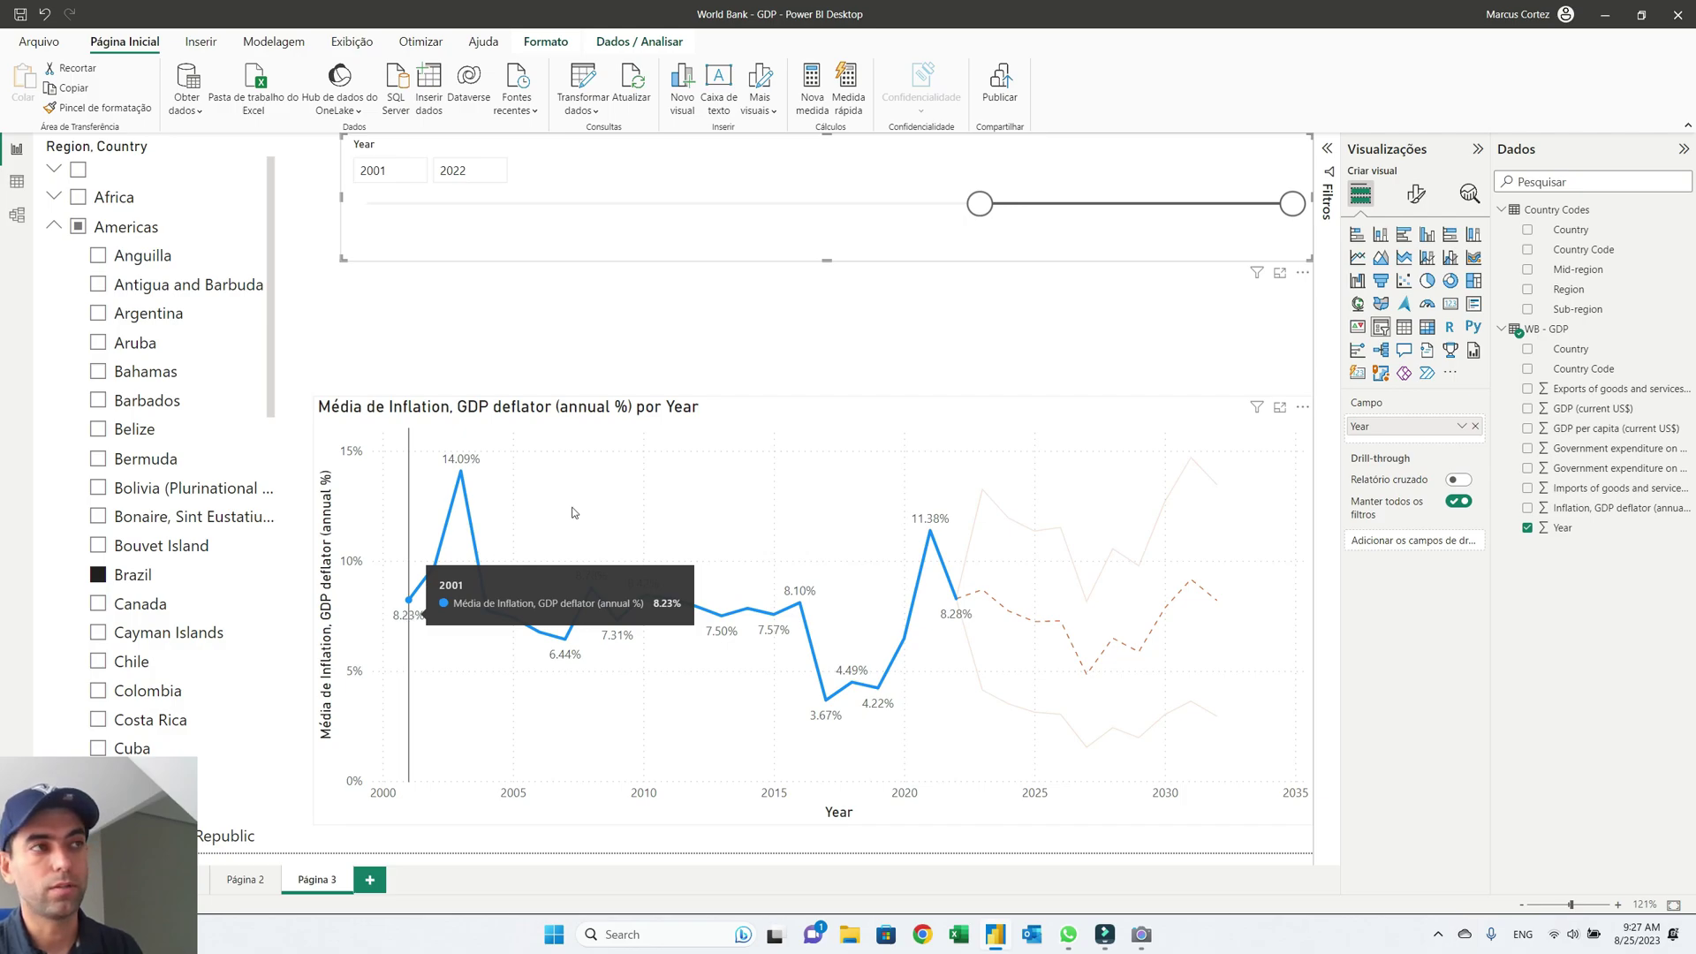
drag(979, 203, 654, 202)
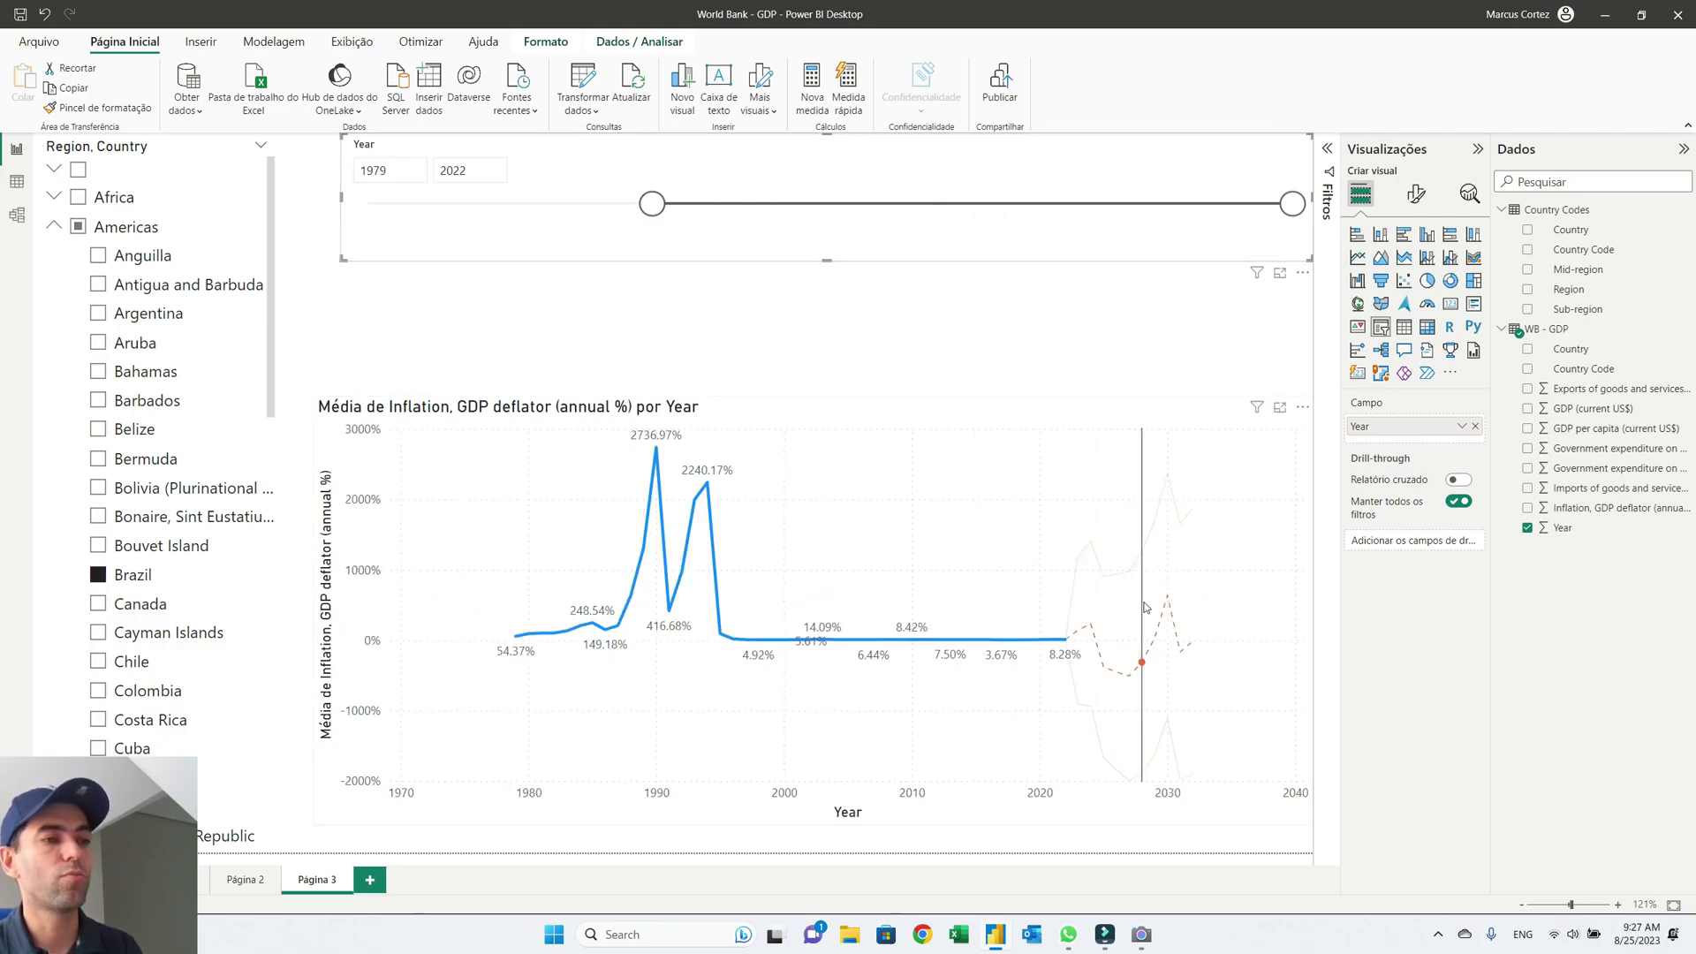
mouse_move(1166, 624)
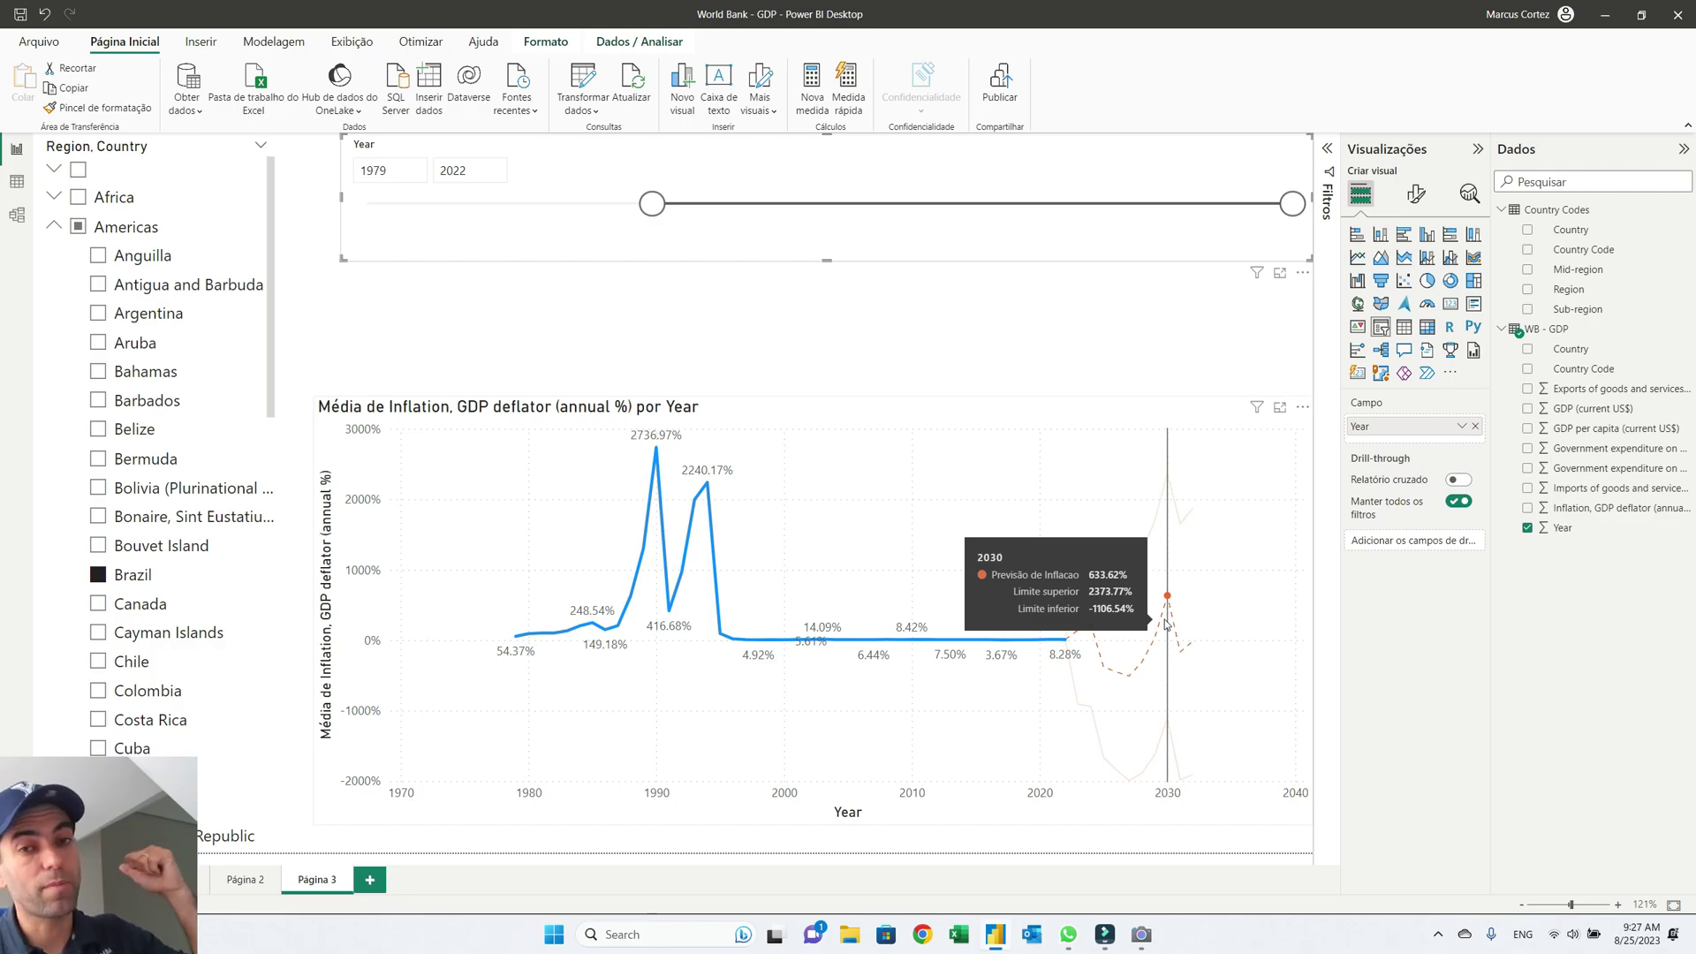
drag(654, 221, 923, 222)
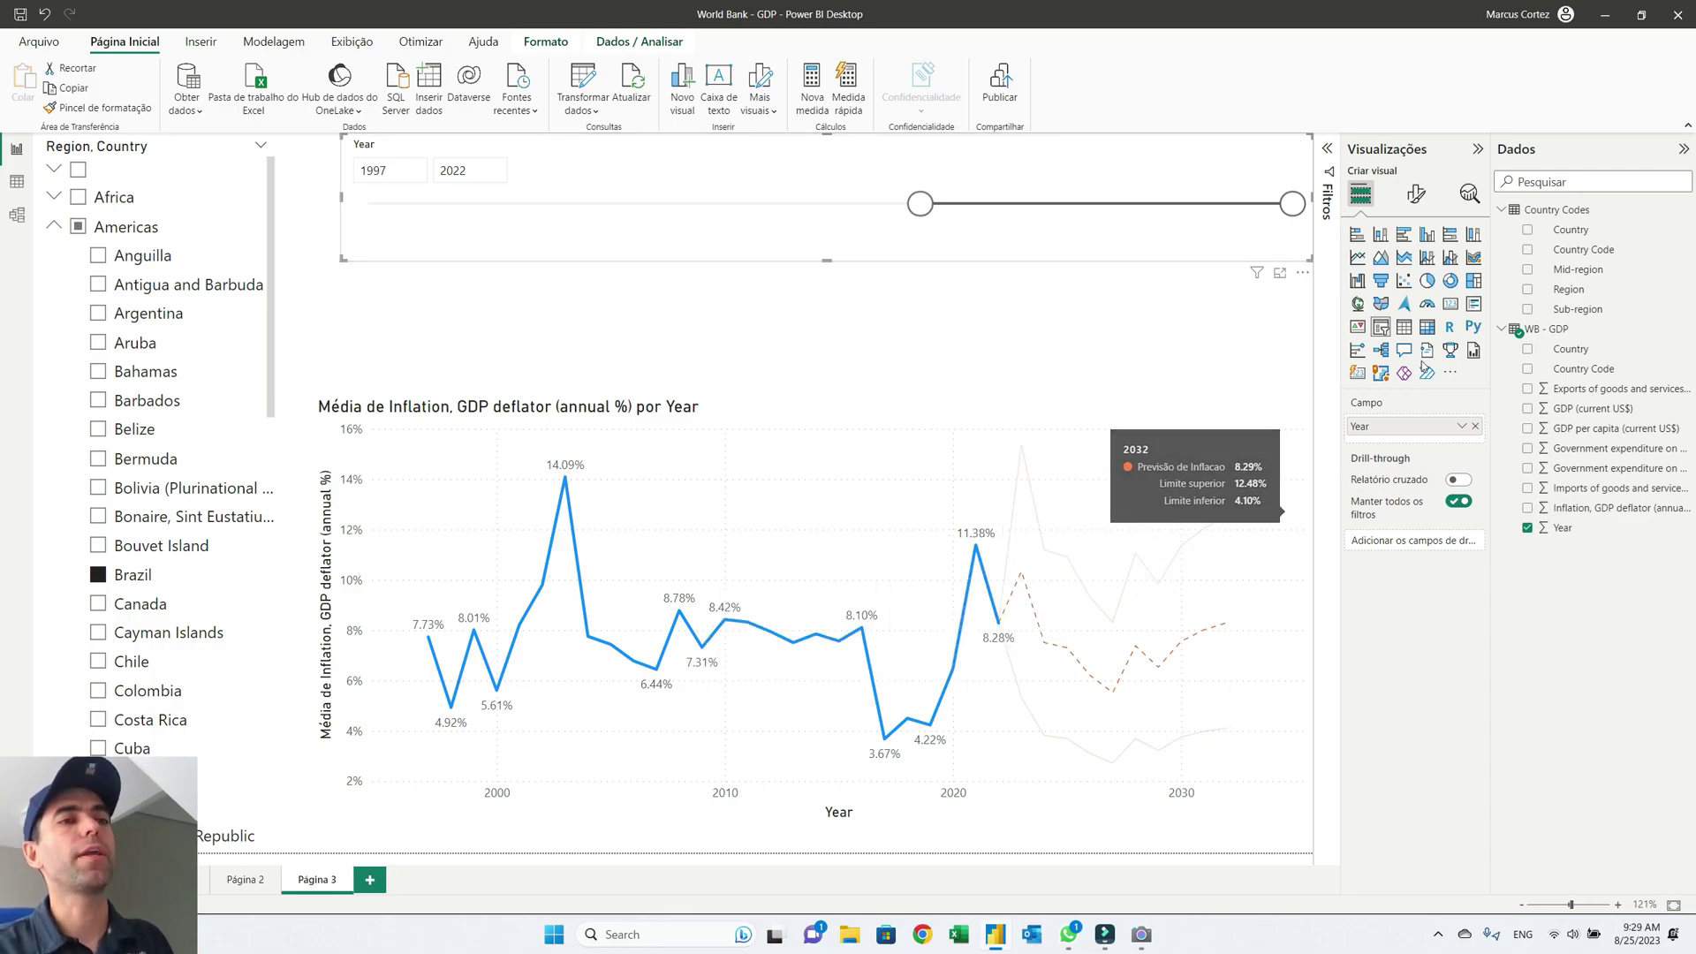
- Clear the Brazil selection in the Region, Country slicer
click(907, 426)
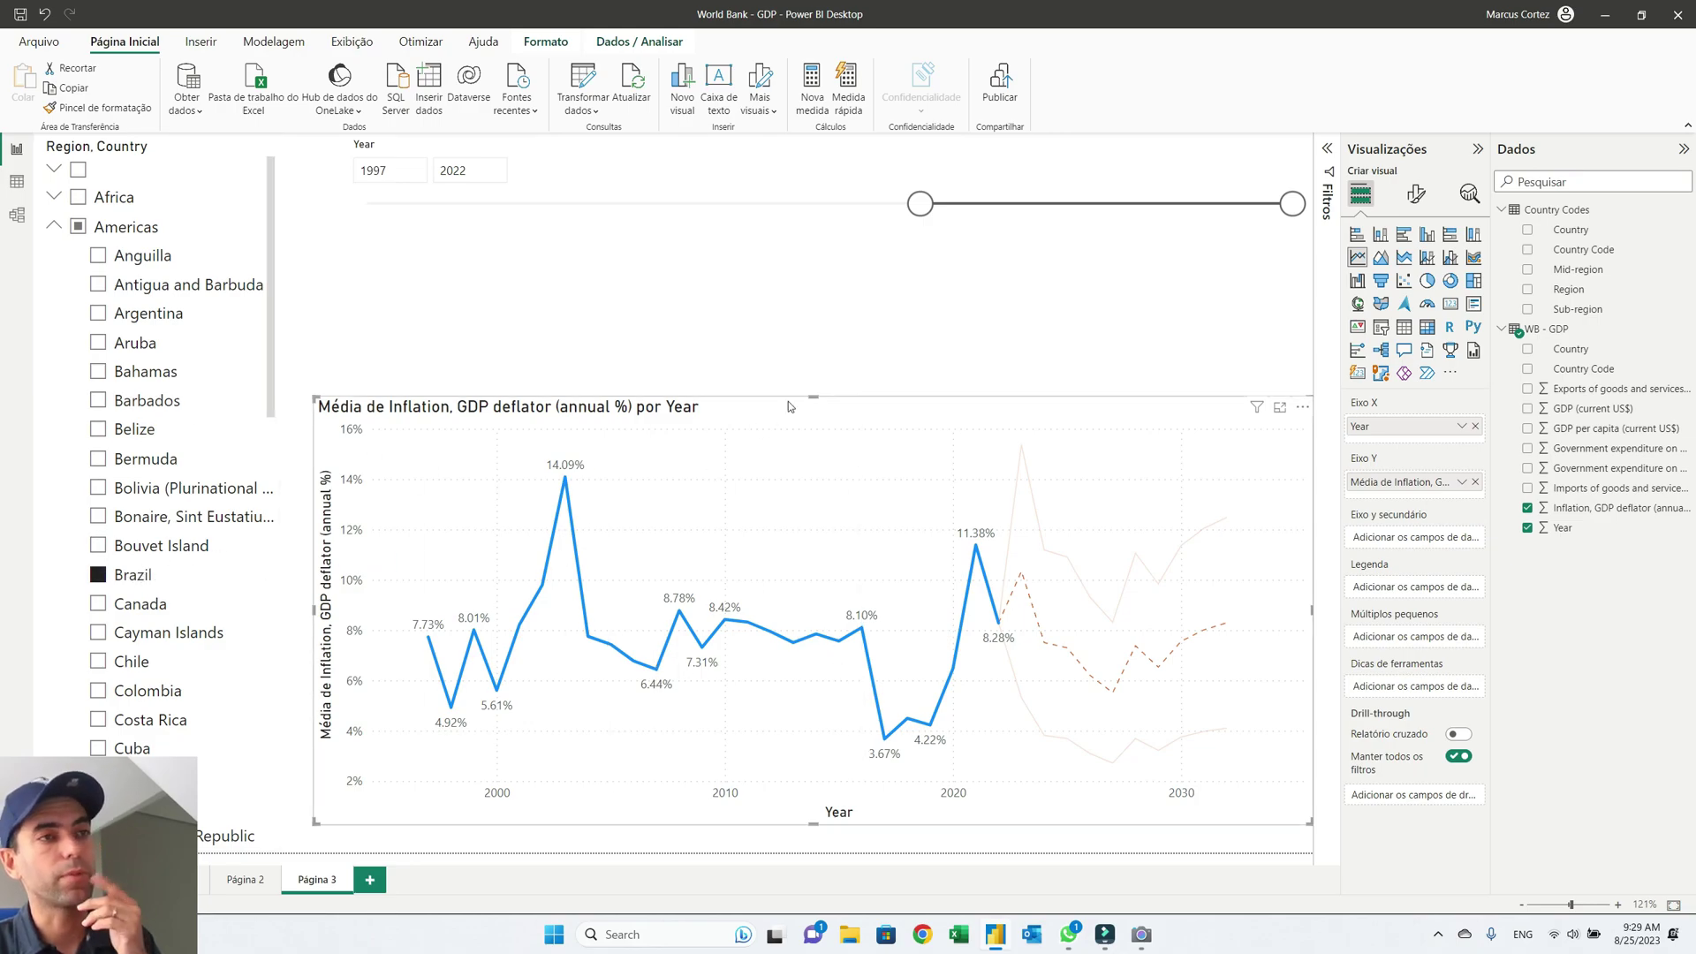
click(98, 581)
click(98, 581)
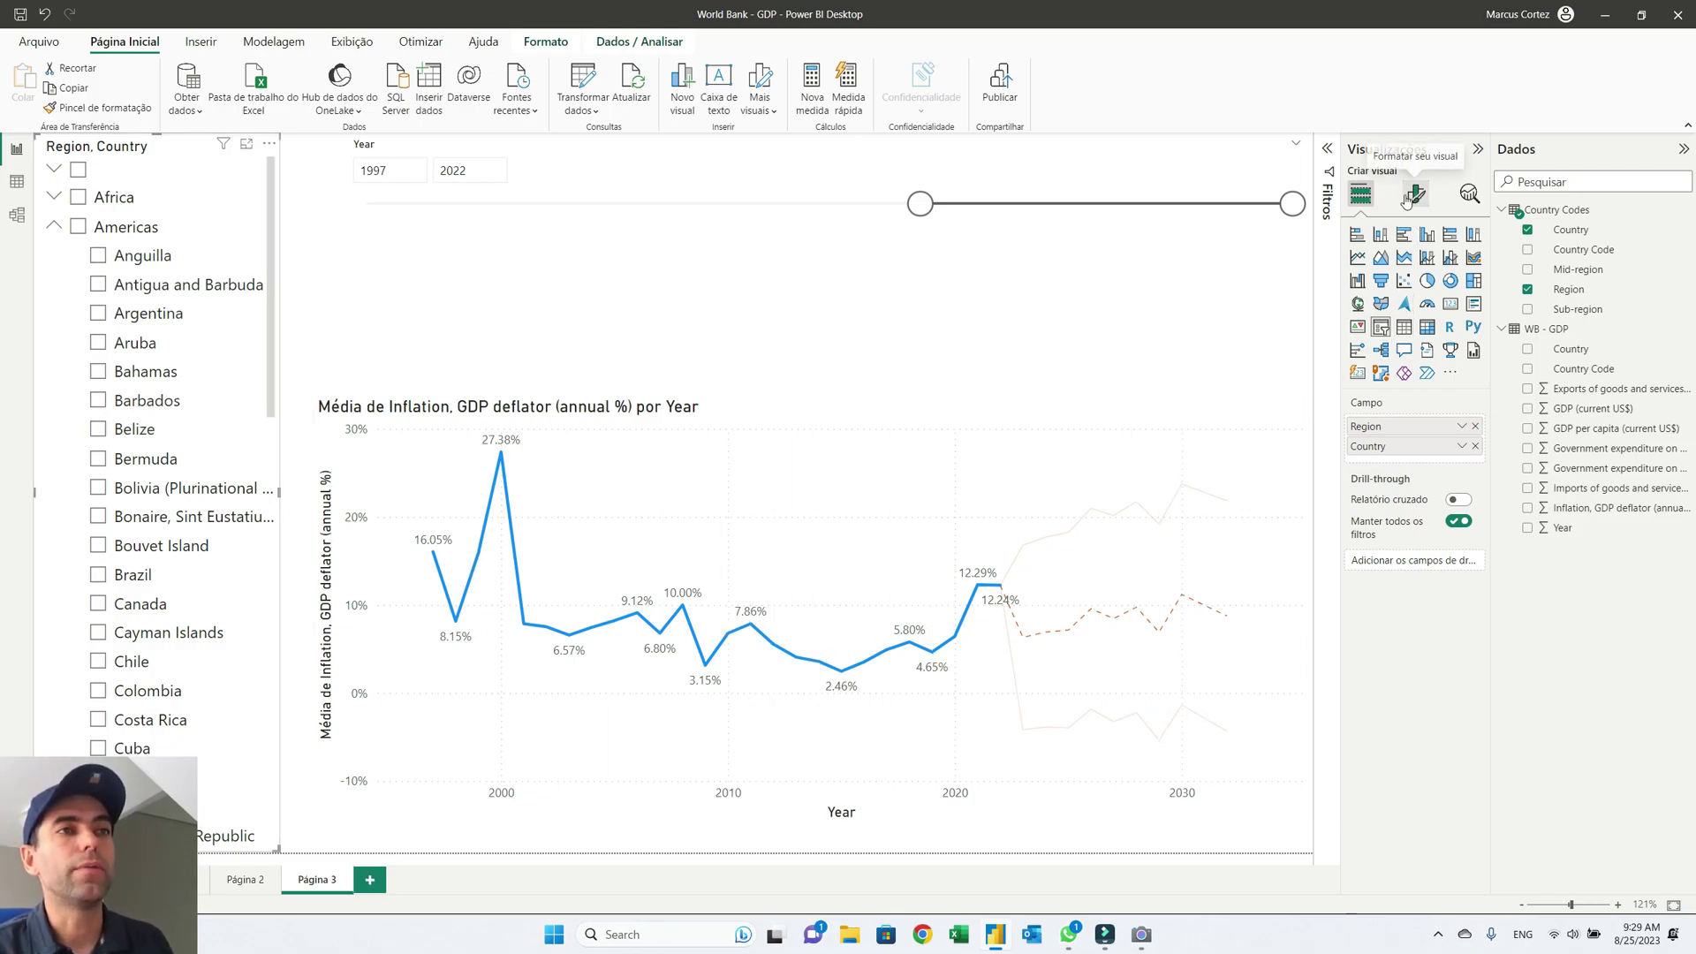
- Try splitting the inflation line chart with Country as its legend, filter the page to Americas, and check the analytics options
click(995, 399)
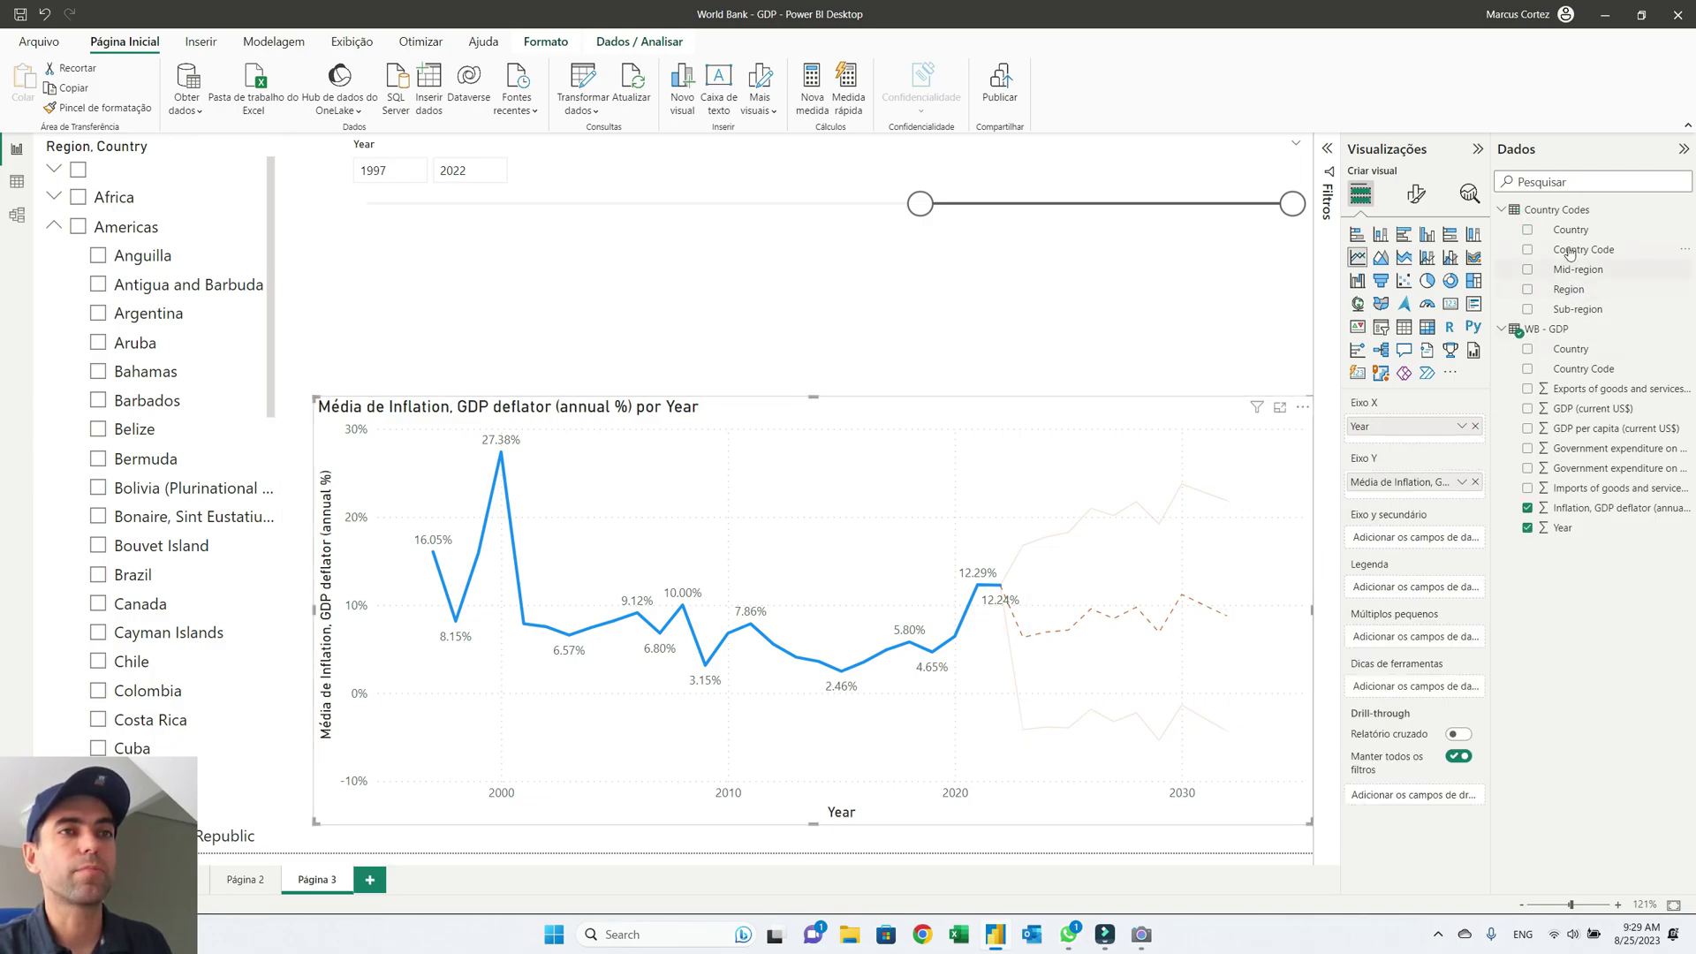
drag(1571, 230, 1418, 588)
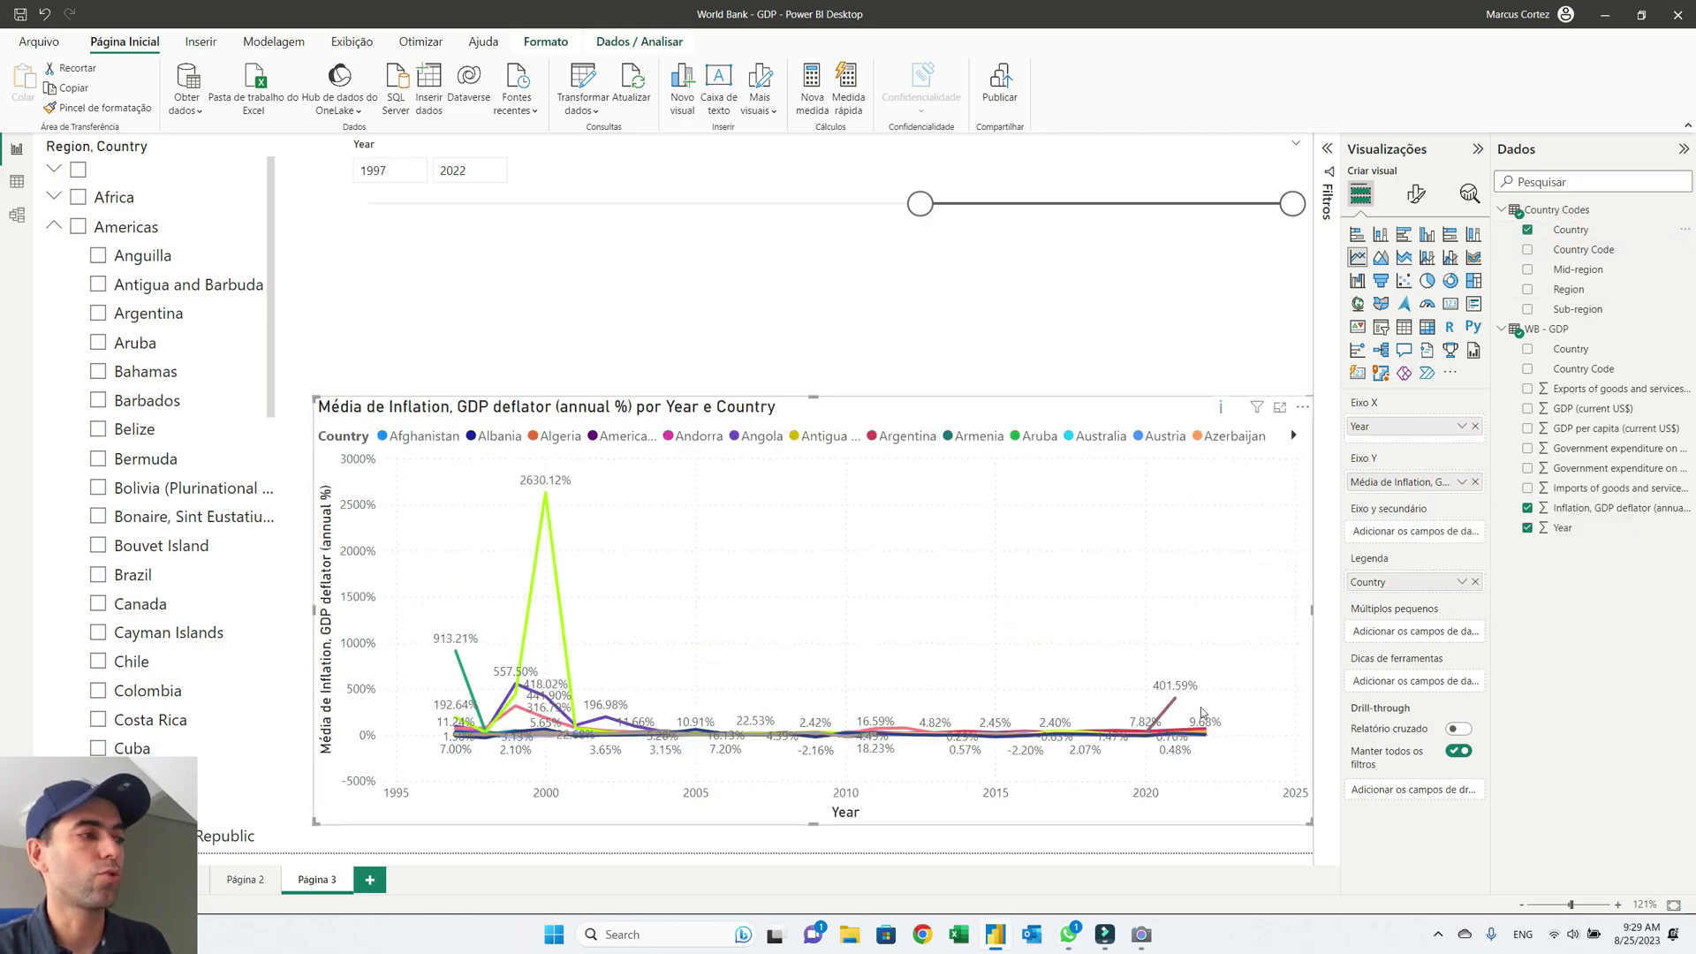
click(78, 228)
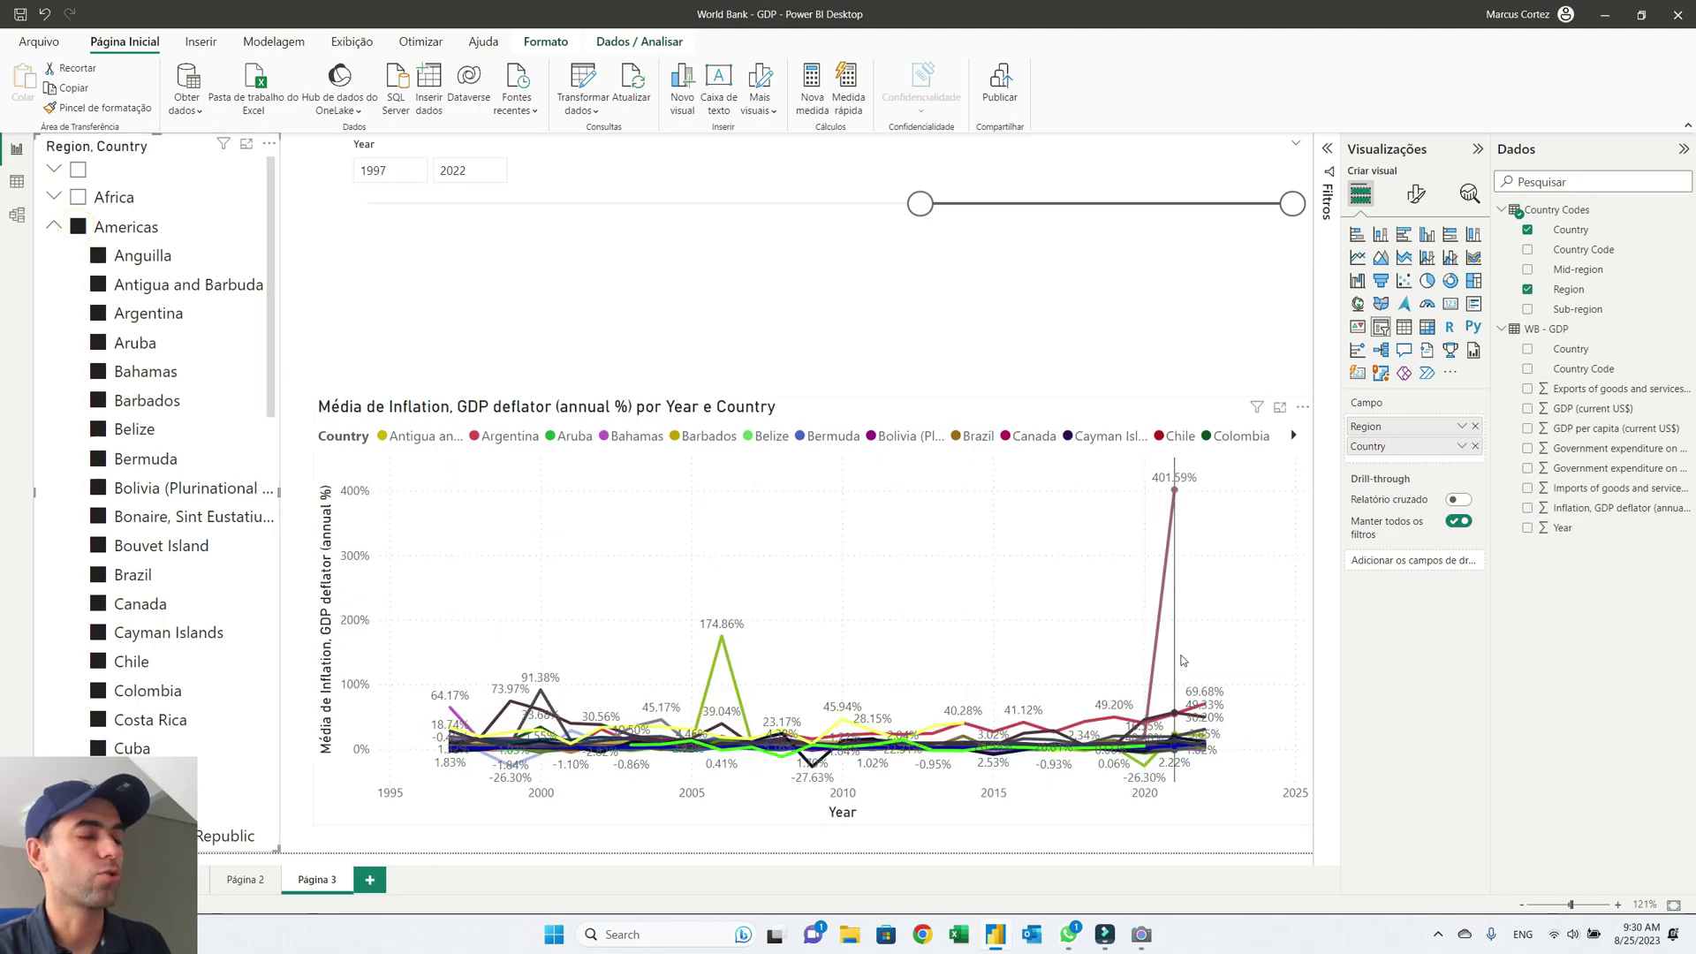
click(1468, 194)
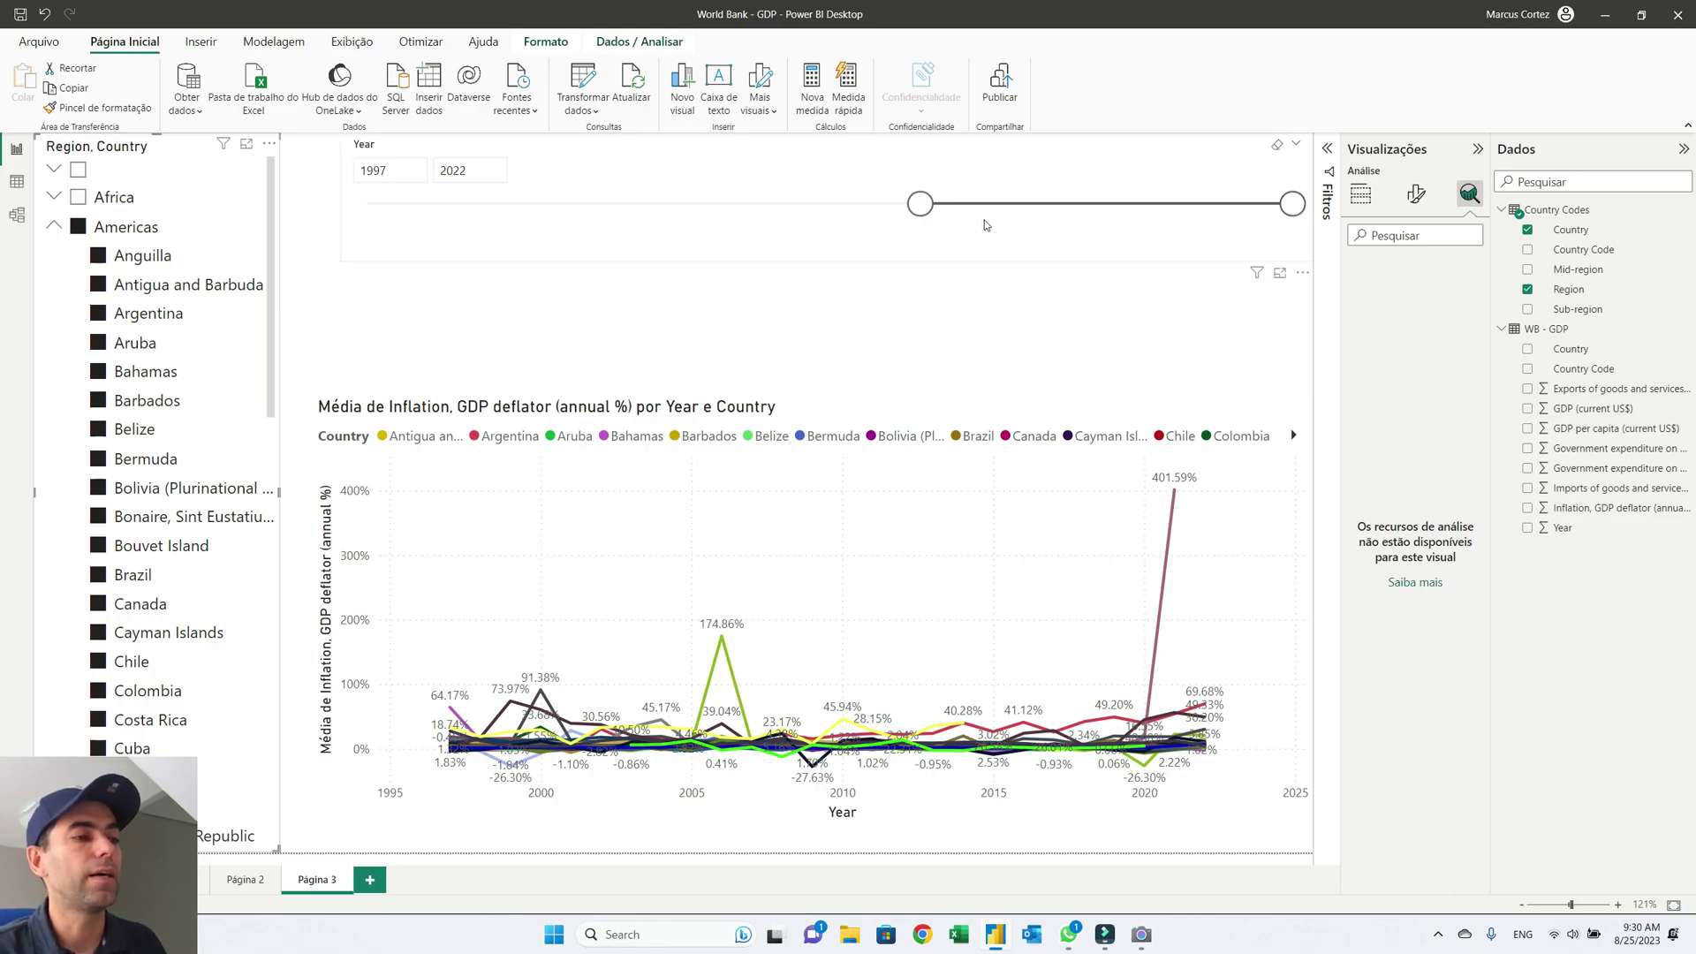
- Undo the Americas selection and the Country legend on the inflation line chart
click(45, 14)
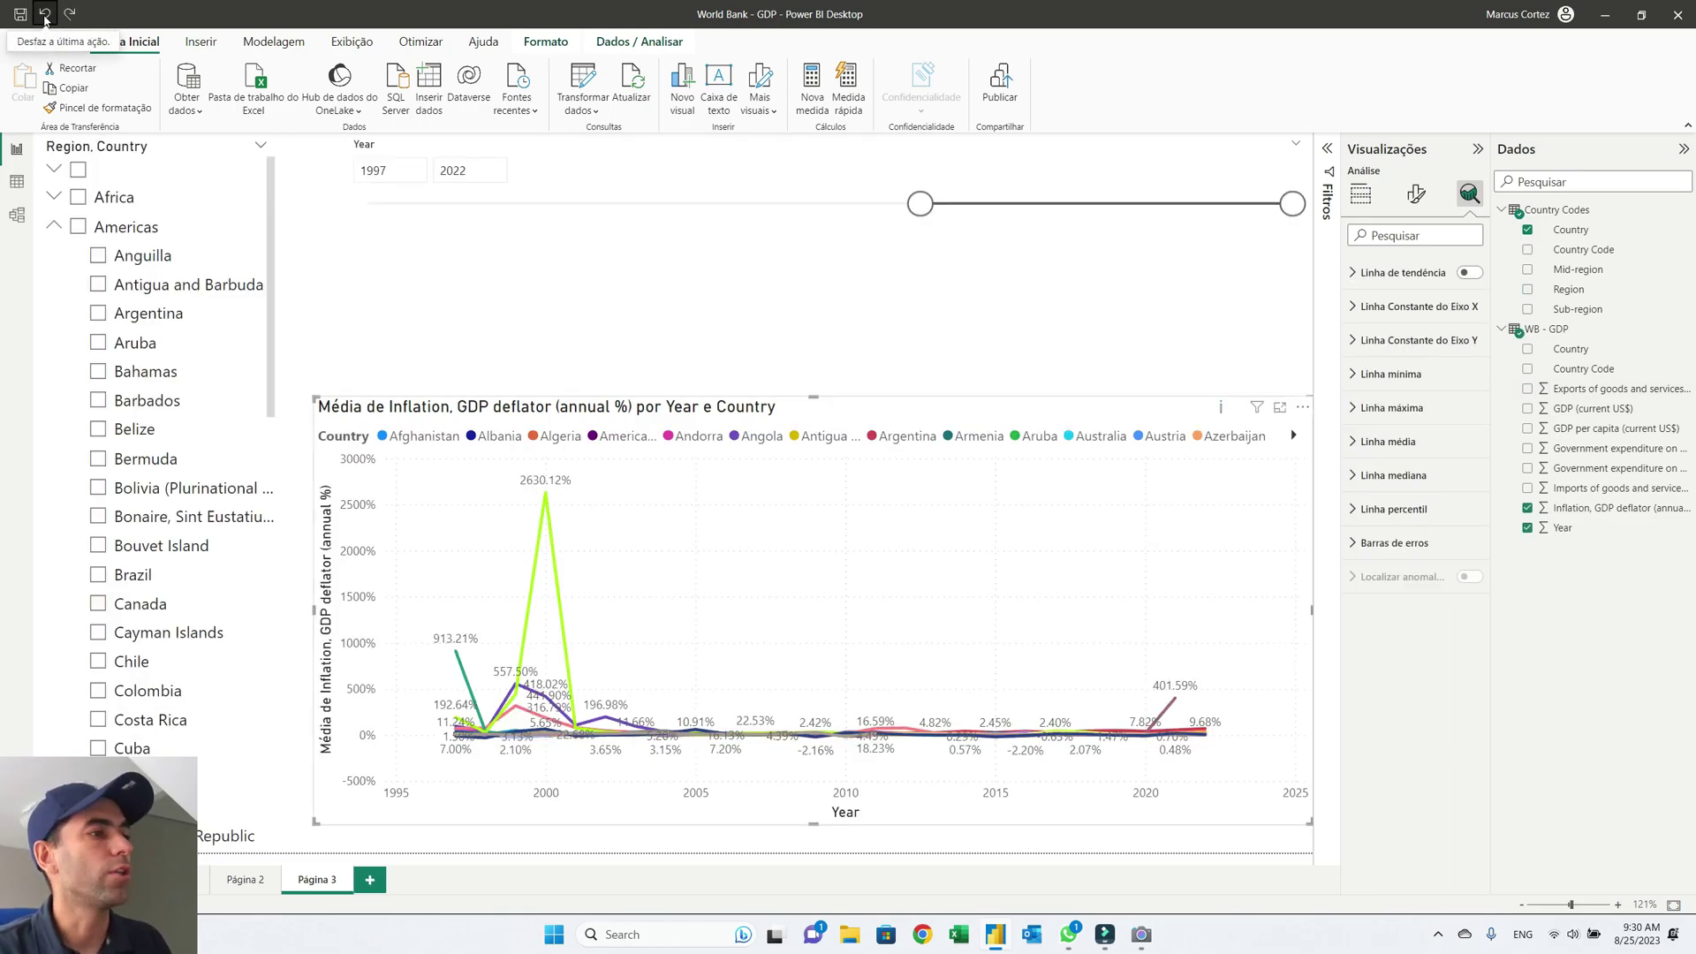
click(45, 14)
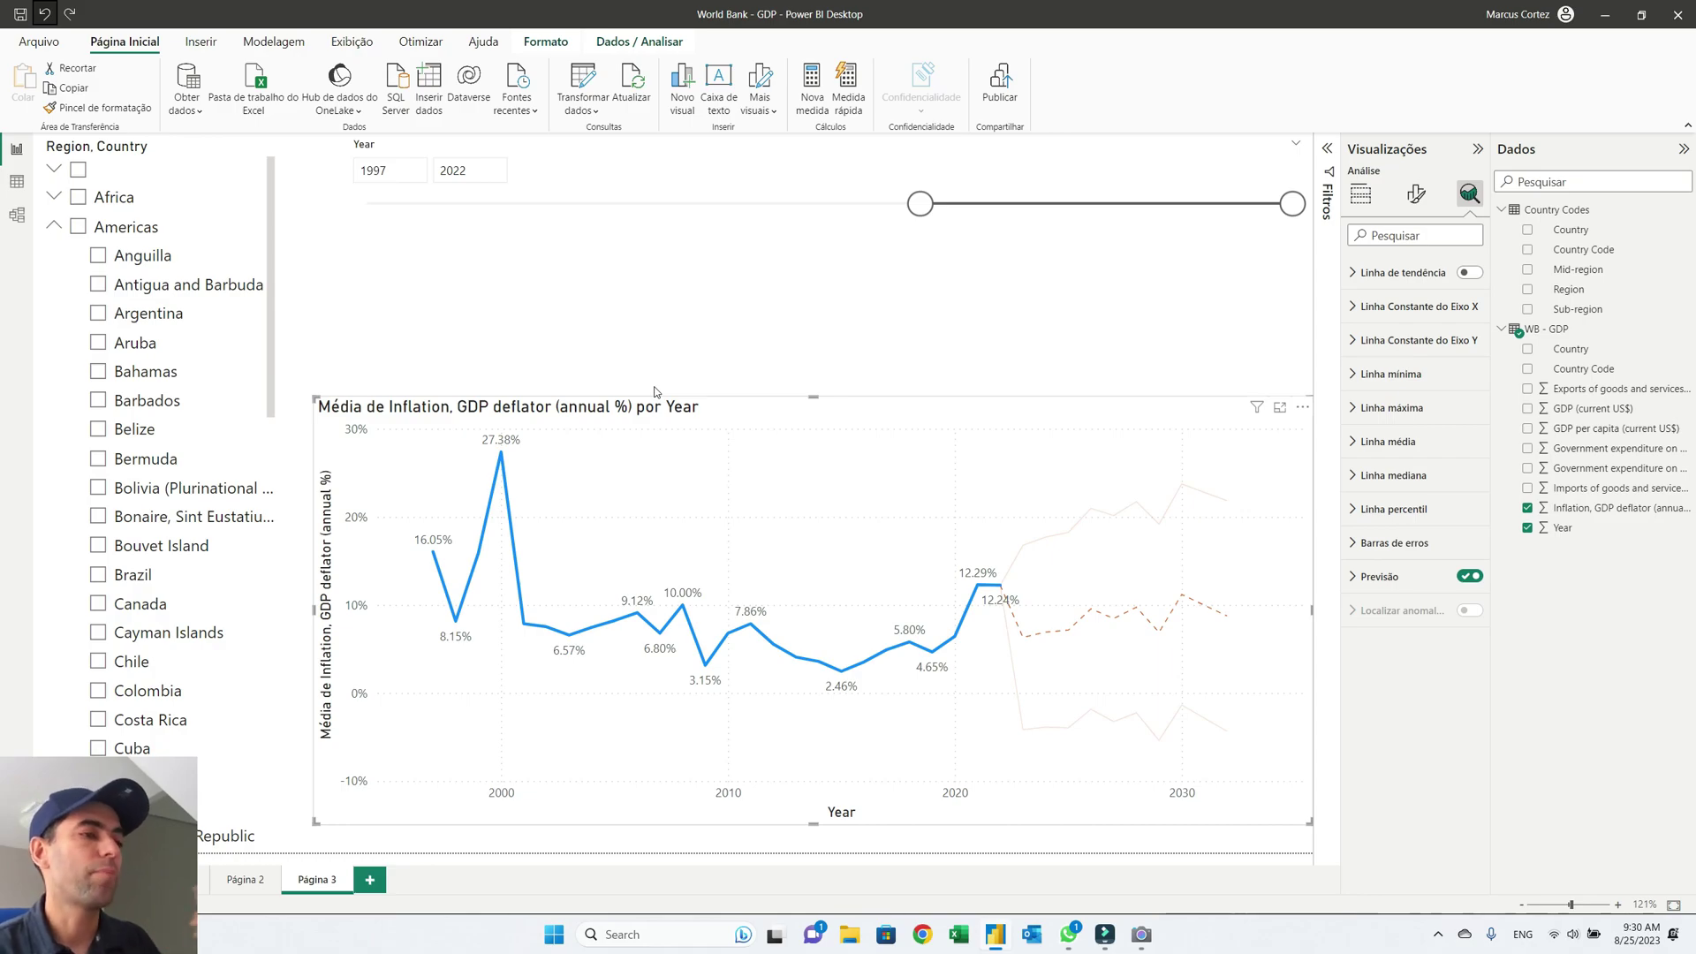
- Examine the inflation forecast for Americas only by selecting that region in the slicer, and clear the selection
click(78, 227)
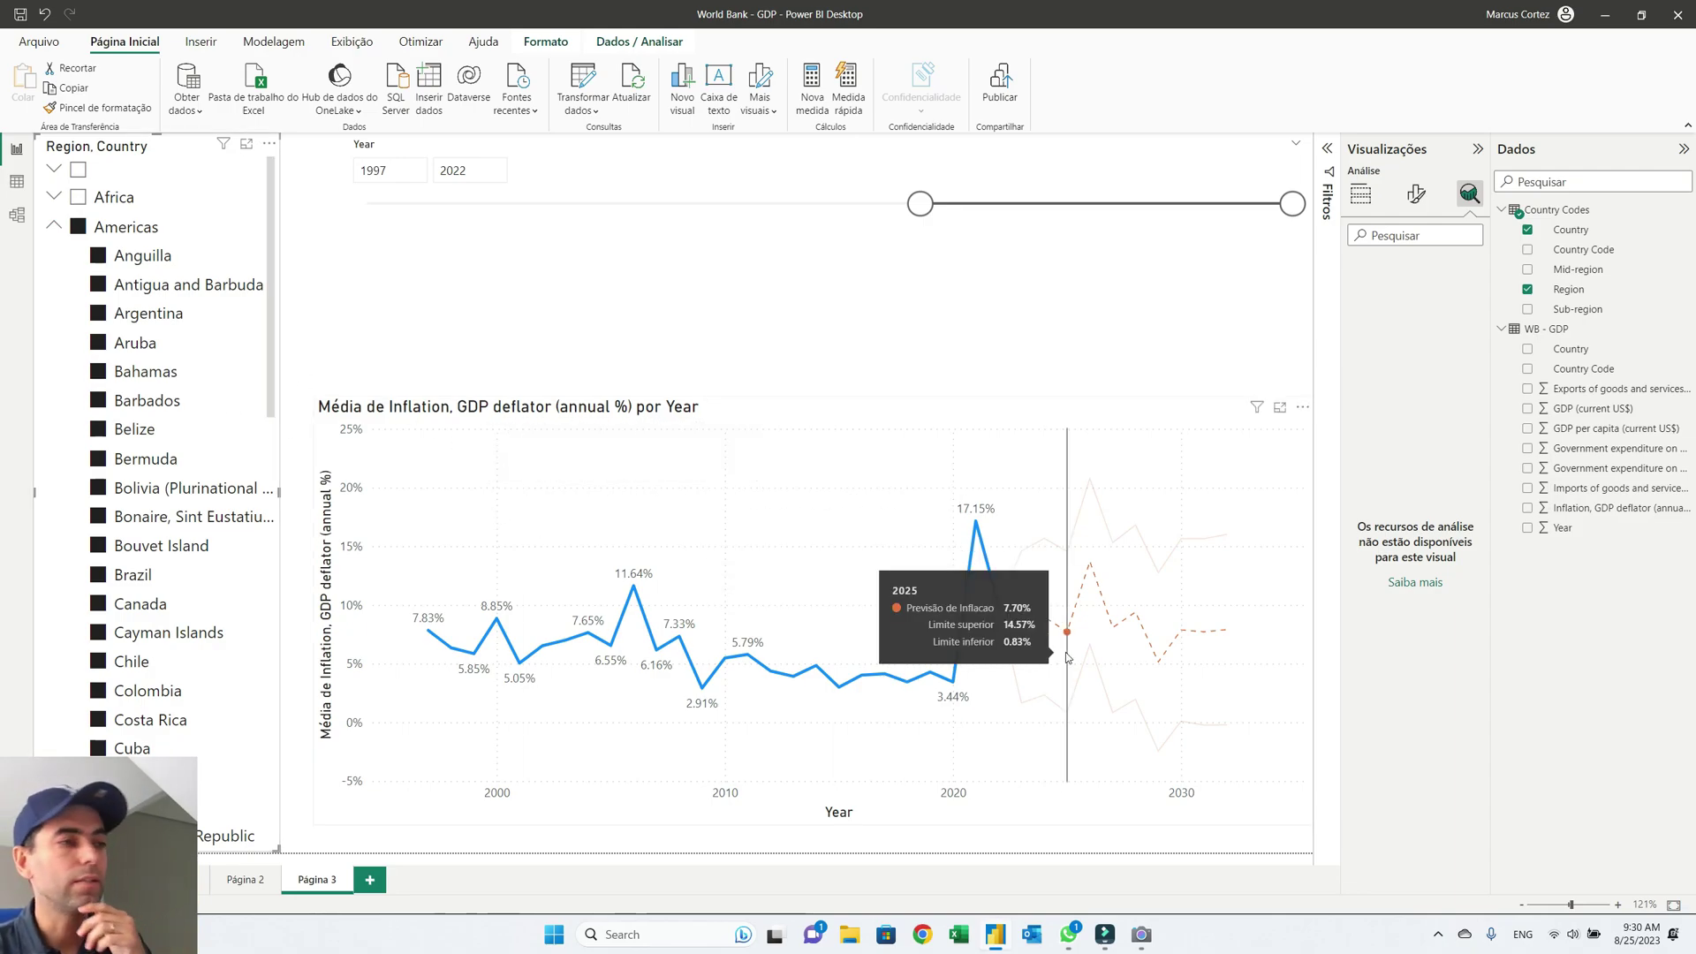
click(78, 226)
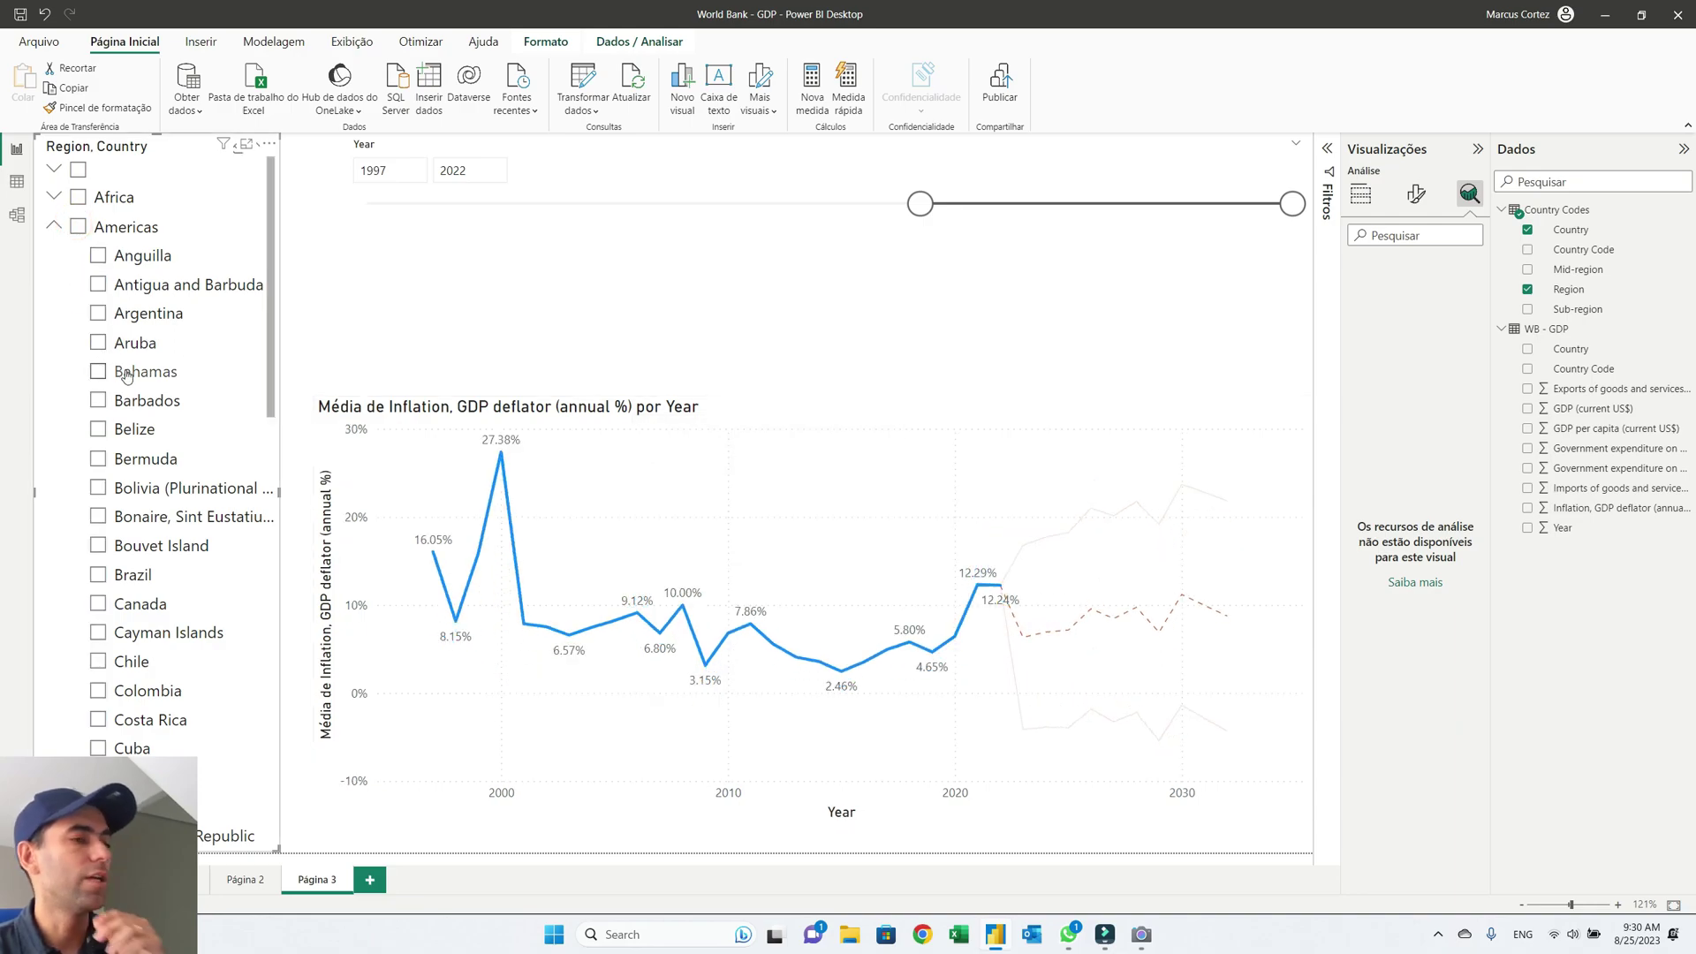